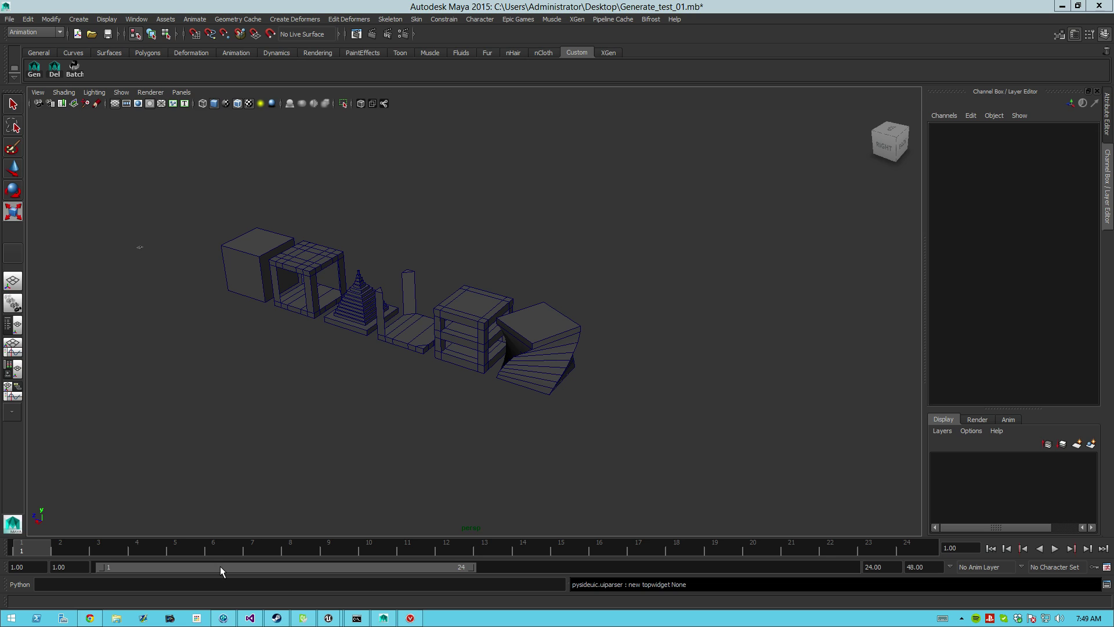
pyautogui.click(75, 68)
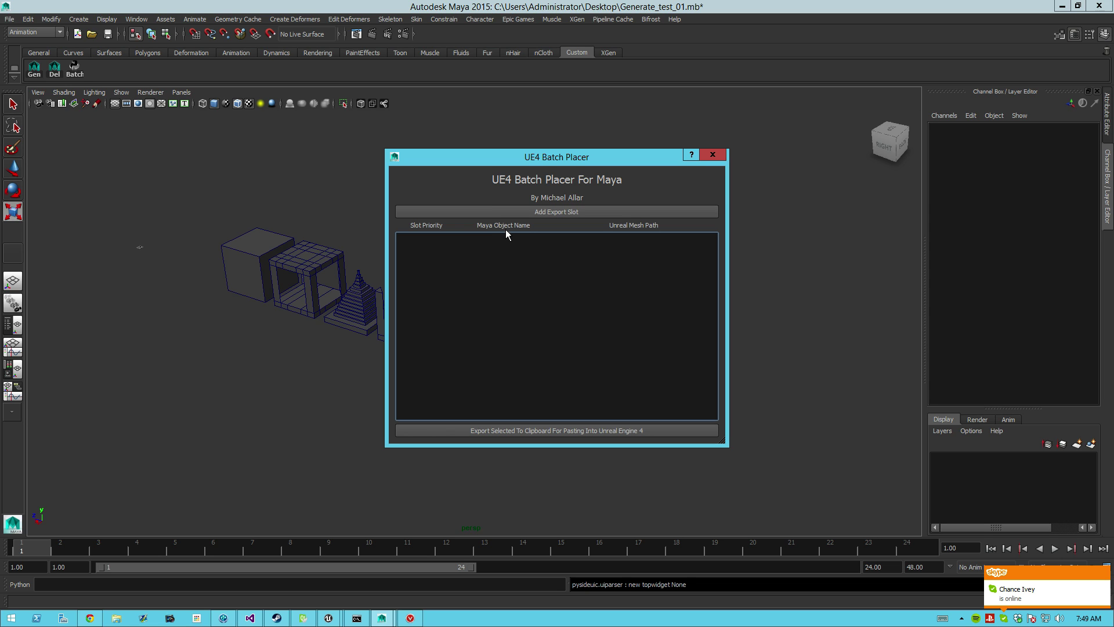
pyautogui.moveTo(615, 166); pyautogui.dragTo(762, 145)
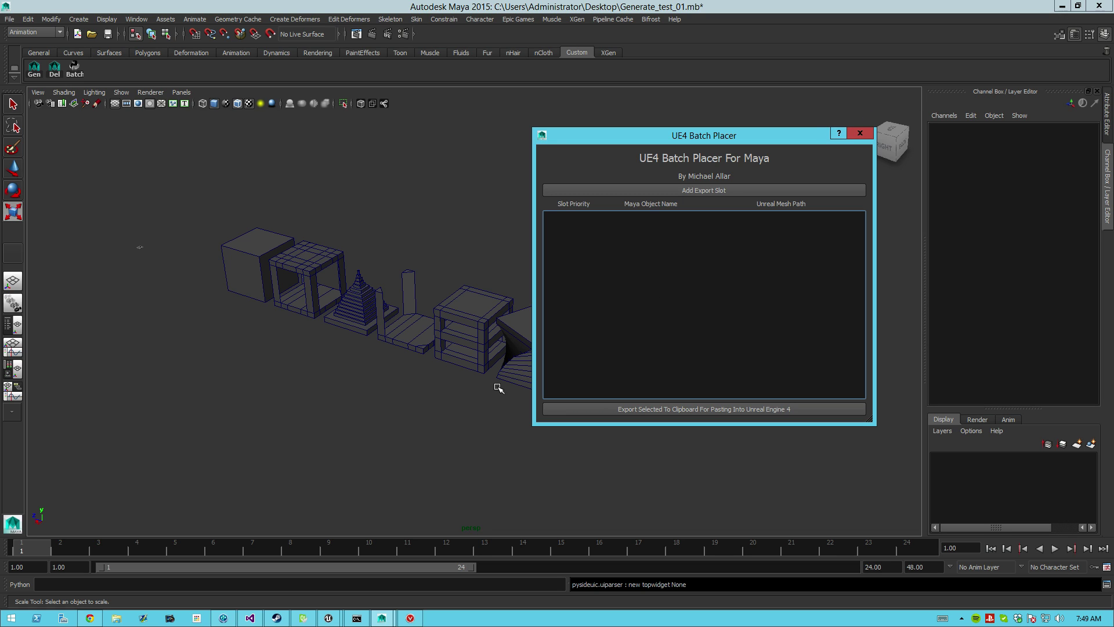
pyautogui.click(860, 133)
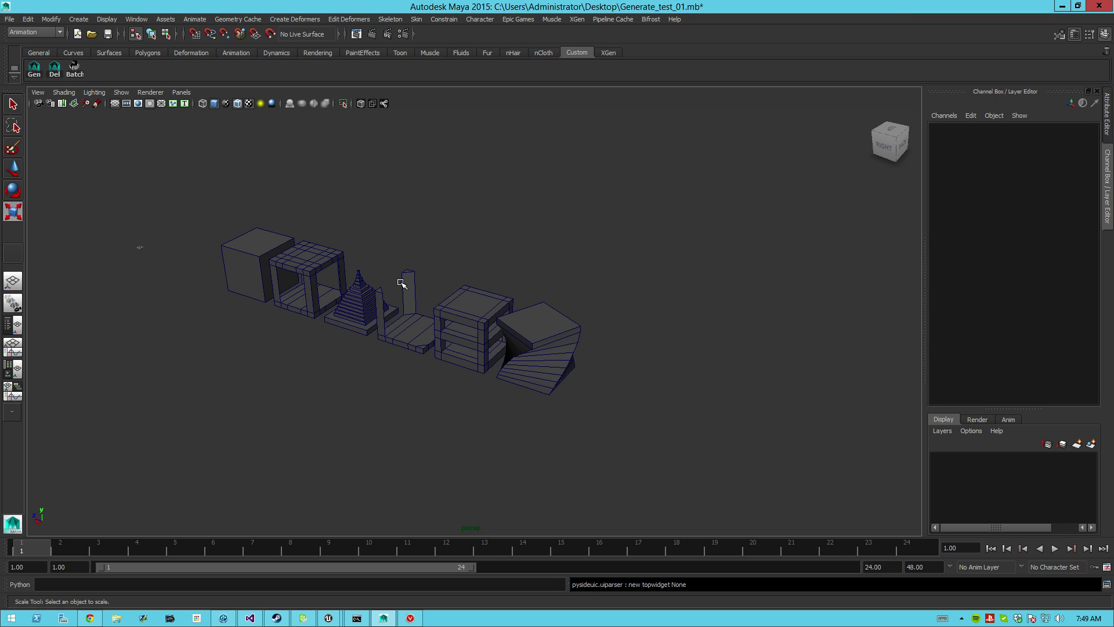
# Select the solid cube and the hollow cube in the row of source meshes to check their object names.
pyautogui.click(291, 430)
pyautogui.keyDown('alt'); pyautogui.moveTo(355, 350); pyautogui.dragTo(407, 353, button='middle'); pyautogui.keyUp('alt')
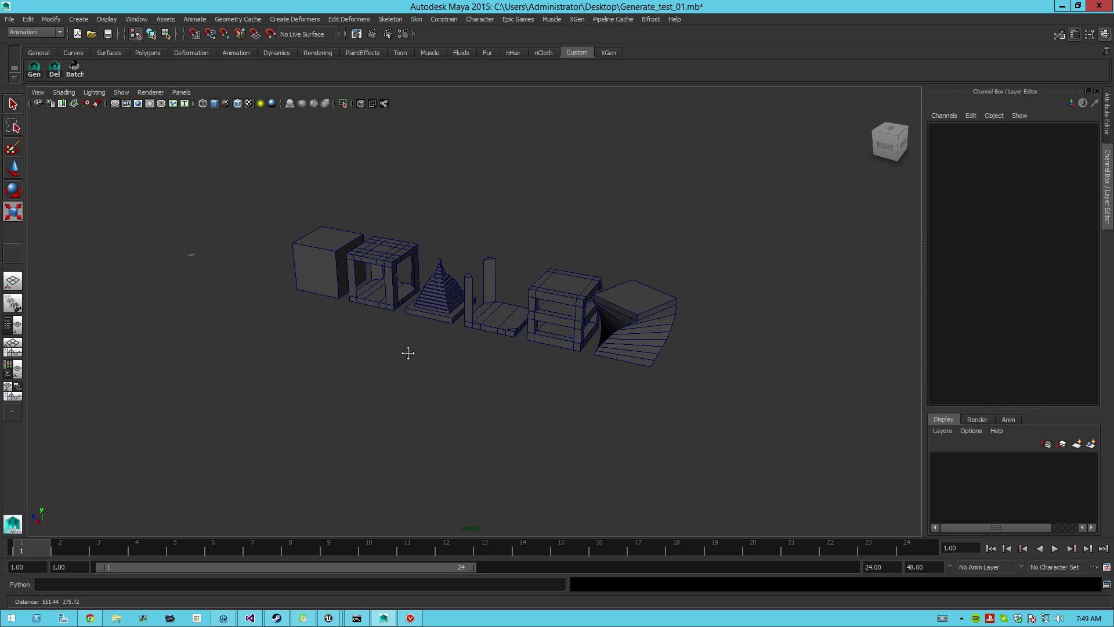
pyautogui.click(333, 279)
pyautogui.click(391, 289)
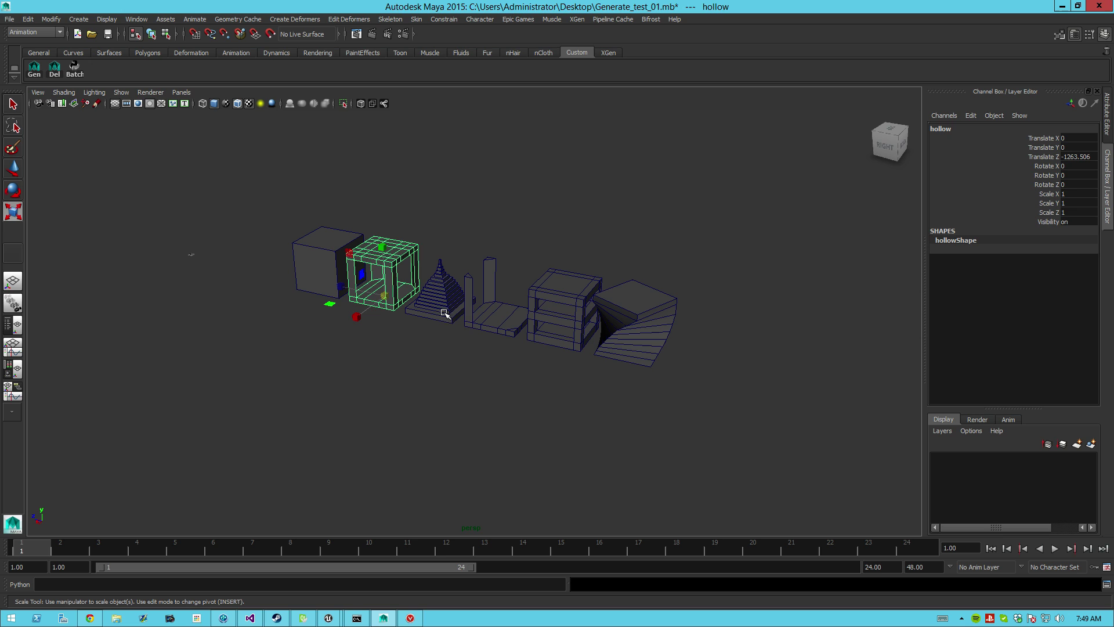
# Switch to Unreal Editor and try placing the S_DoubleDecker and S_Twist meshes in the level, deleting each one.
pyautogui.click(359, 560)
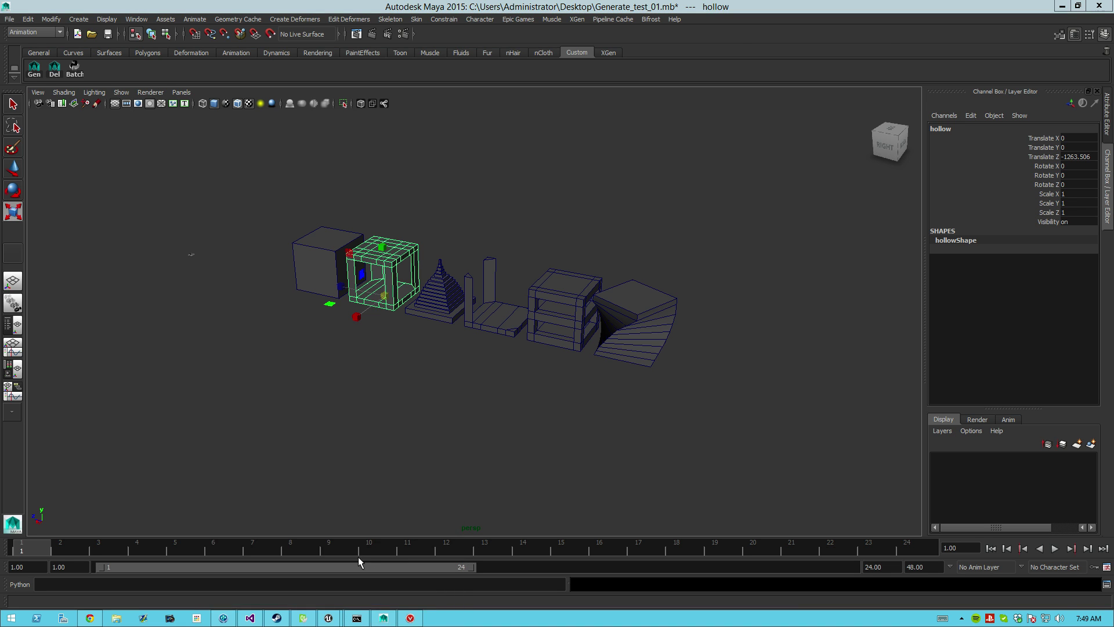
pyautogui.moveTo(145, 439); pyautogui.dragTo(515, 337)
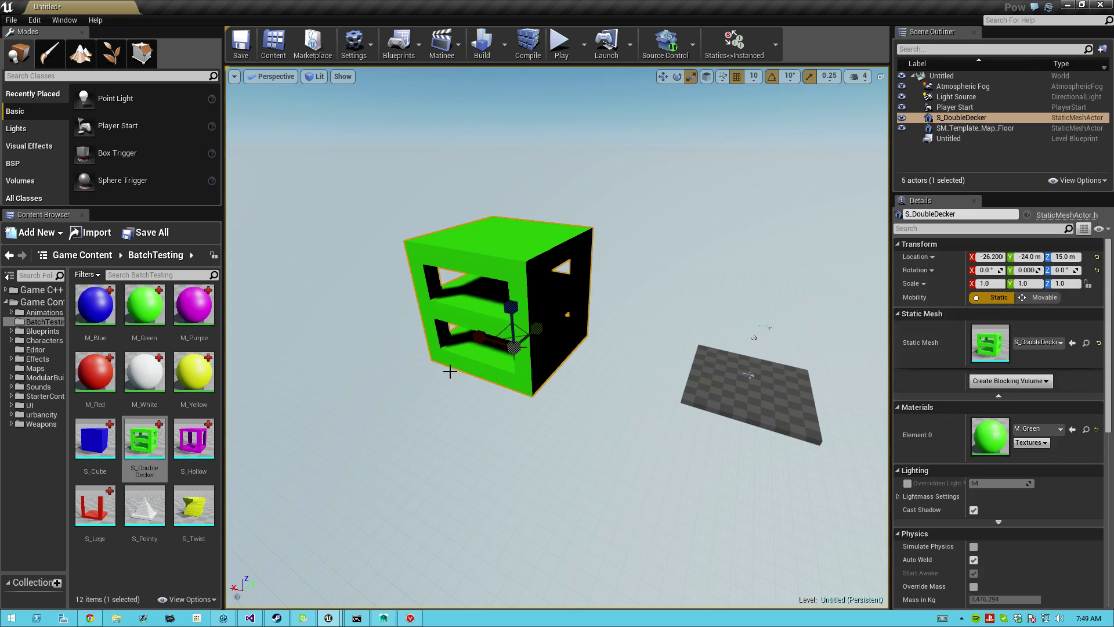
pyautogui.press('Delete')
pyautogui.moveTo(203, 500); pyautogui.dragTo(497, 340)
pyautogui.press('Delete')
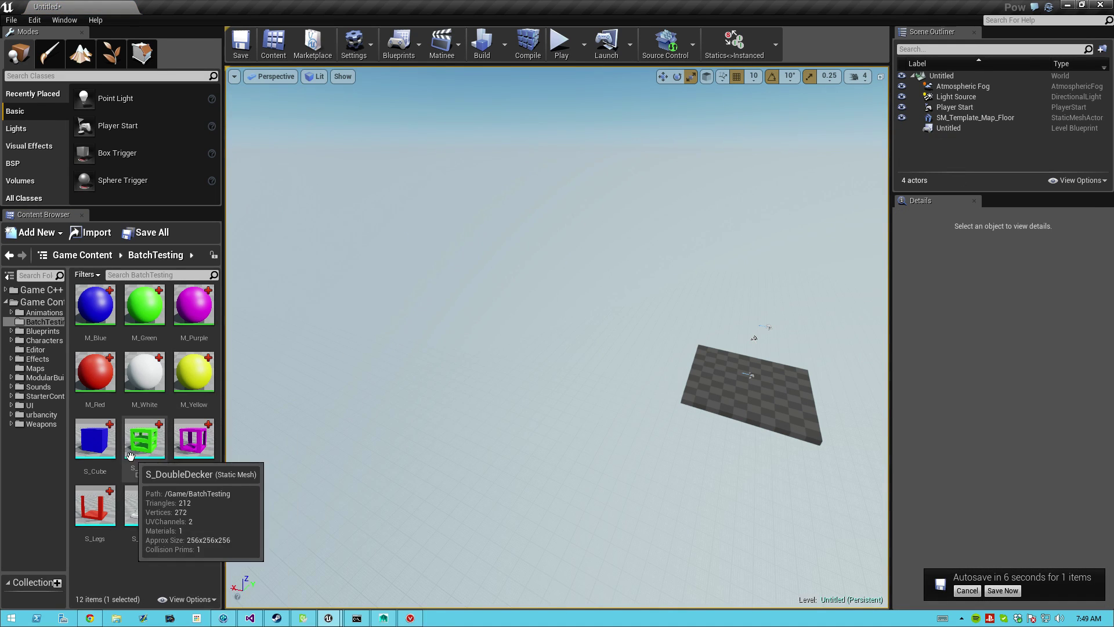
pyautogui.click(383, 618)
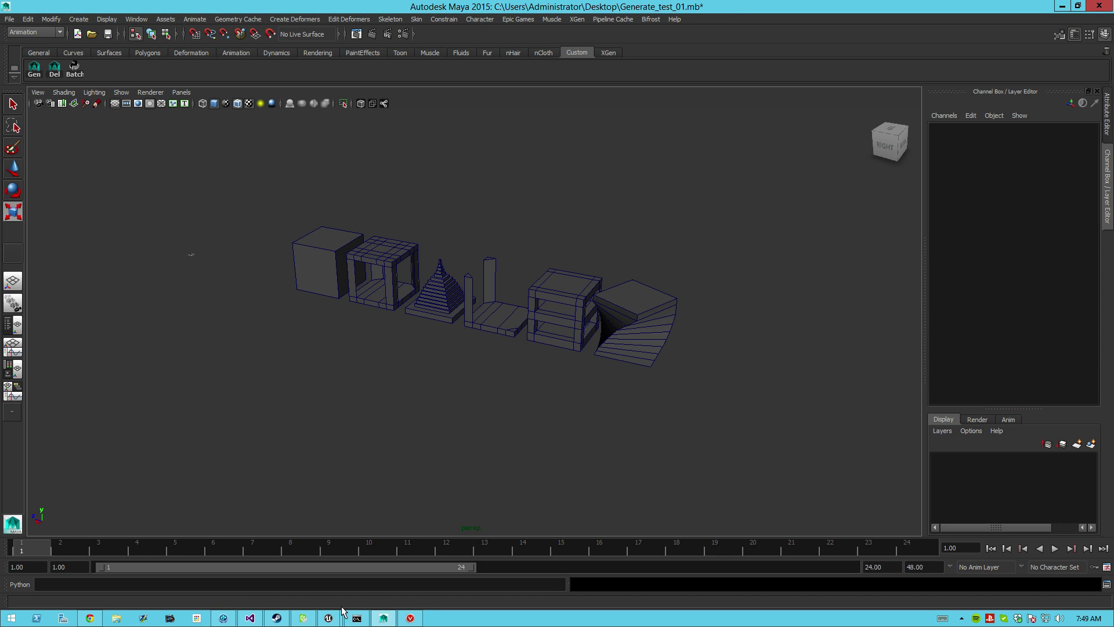
pyautogui.moveTo(328, 618)
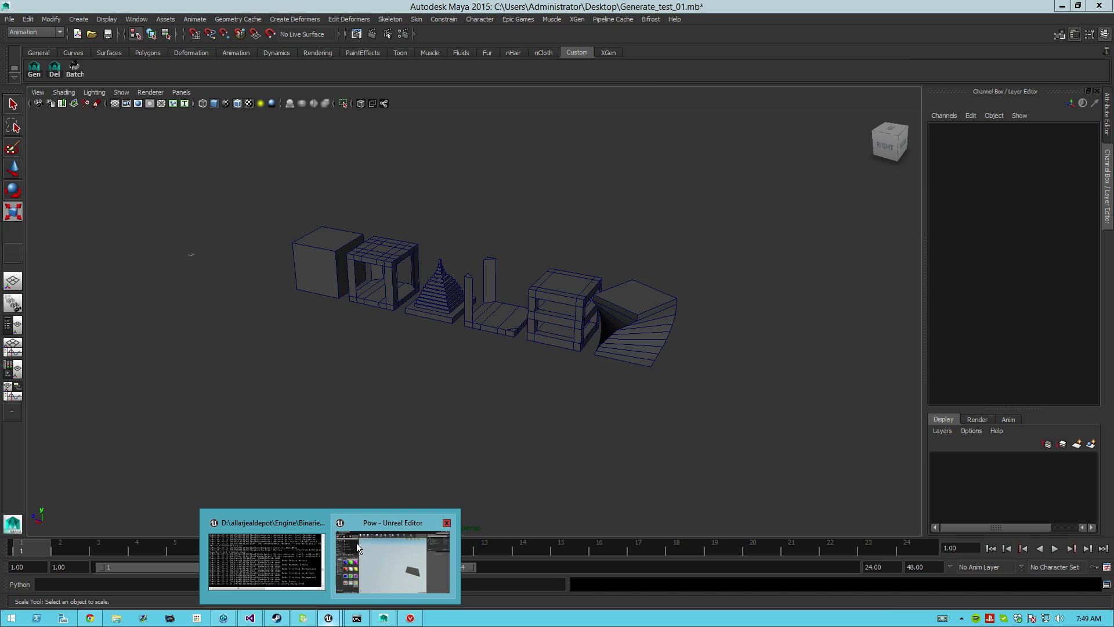
pyautogui.click(361, 548)
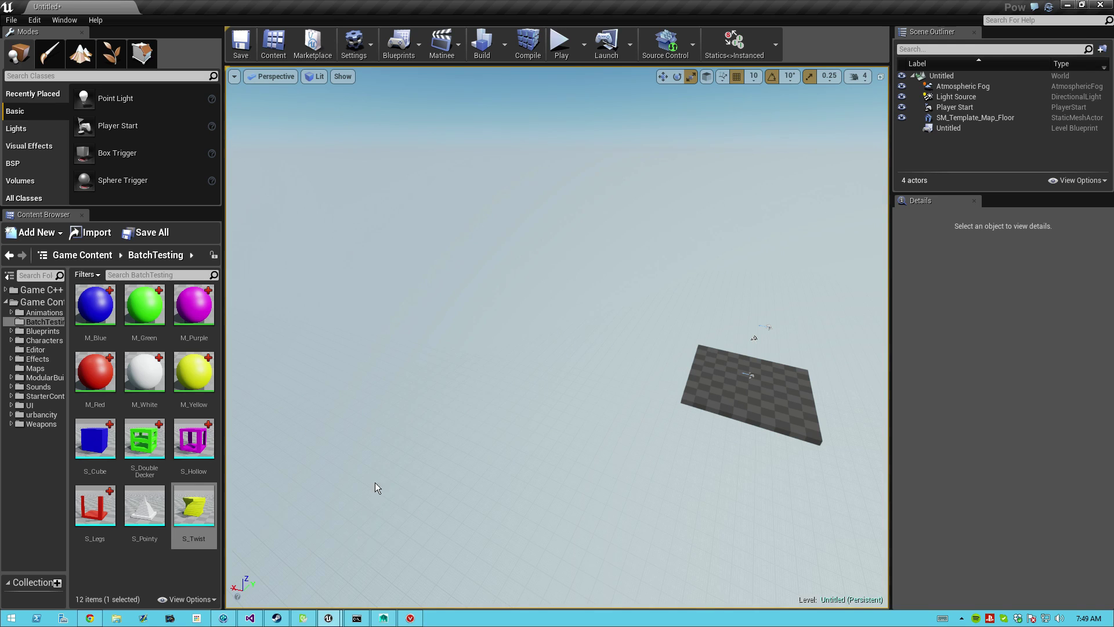
# Switch to Maya and examine the large generated tower of modular meshes beside the row of source meshes.
pyautogui.click(383, 618)
pyautogui.keyDown('alt'); pyautogui.moveTo(422, 380); pyautogui.dragTo(458, 388, button='middle'); pyautogui.keyUp('alt')
pyautogui.scroll(-3, 455, 389)
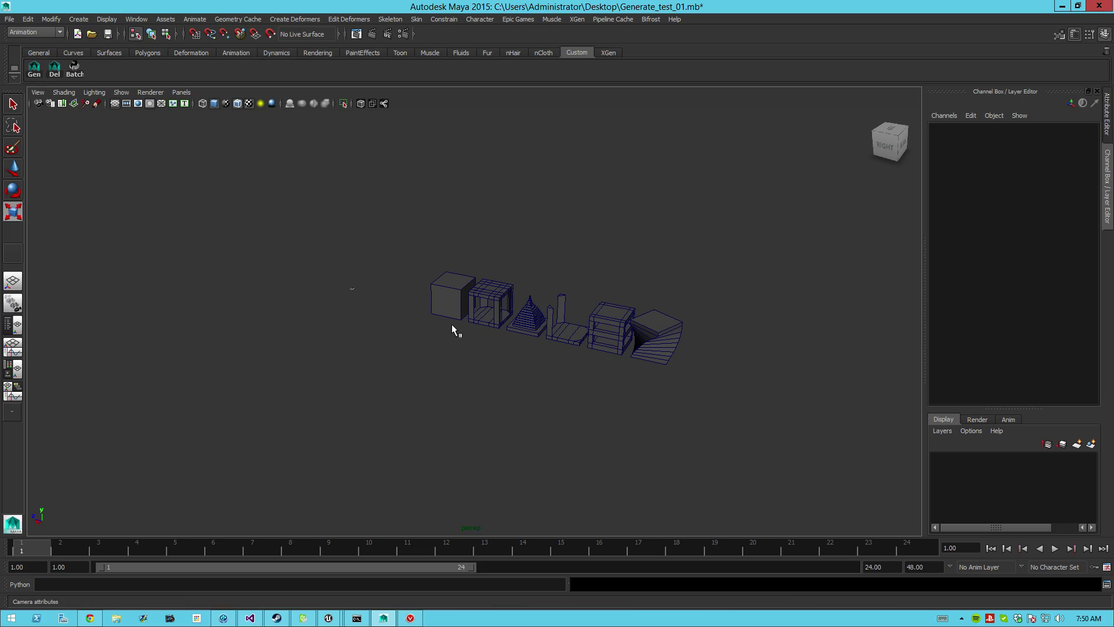
pyautogui.keyDown('alt'); pyautogui.moveTo(378, 323); pyautogui.dragTo(475, 375, button='middle'); pyautogui.keyUp('alt')
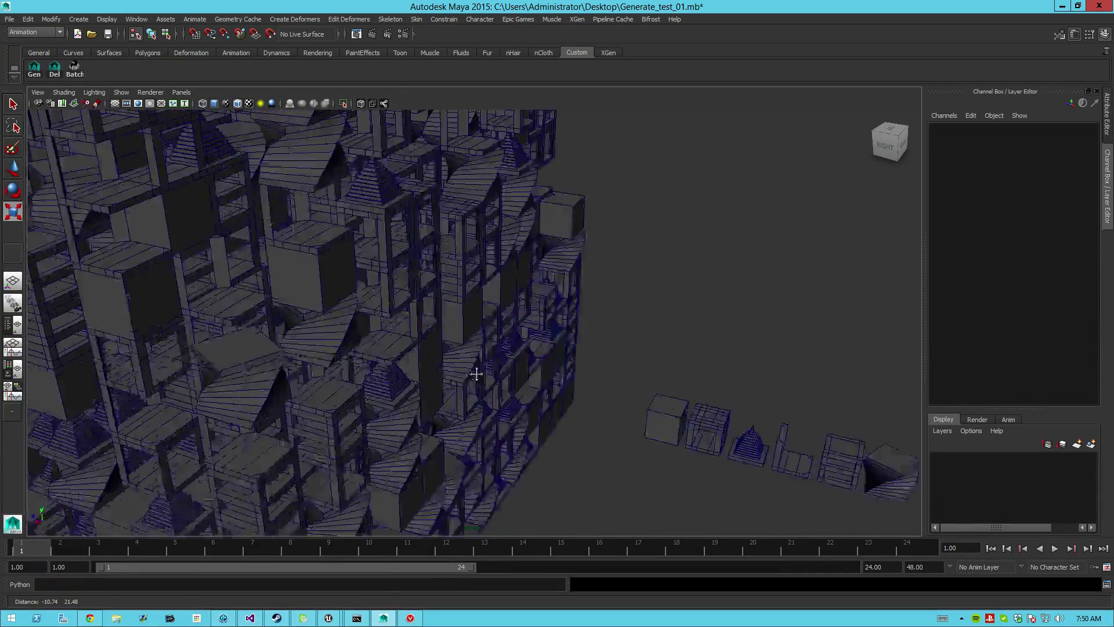
pyautogui.keyDown('alt'); pyautogui.moveTo(476, 374); pyautogui.dragTo(451, 346); pyautogui.keyUp('alt')
pyautogui.keyDown('alt'); pyautogui.moveTo(380, 345); pyautogui.dragTo(475, 366, button='middle'); pyautogui.keyUp('alt')
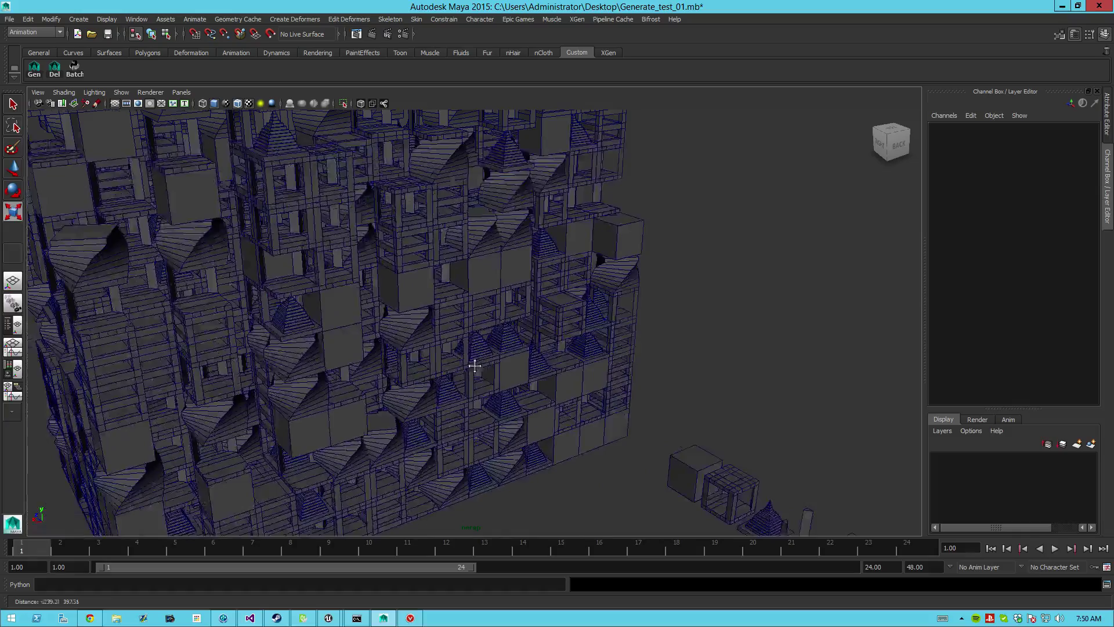
pyautogui.press('a')
pyautogui.press('r')
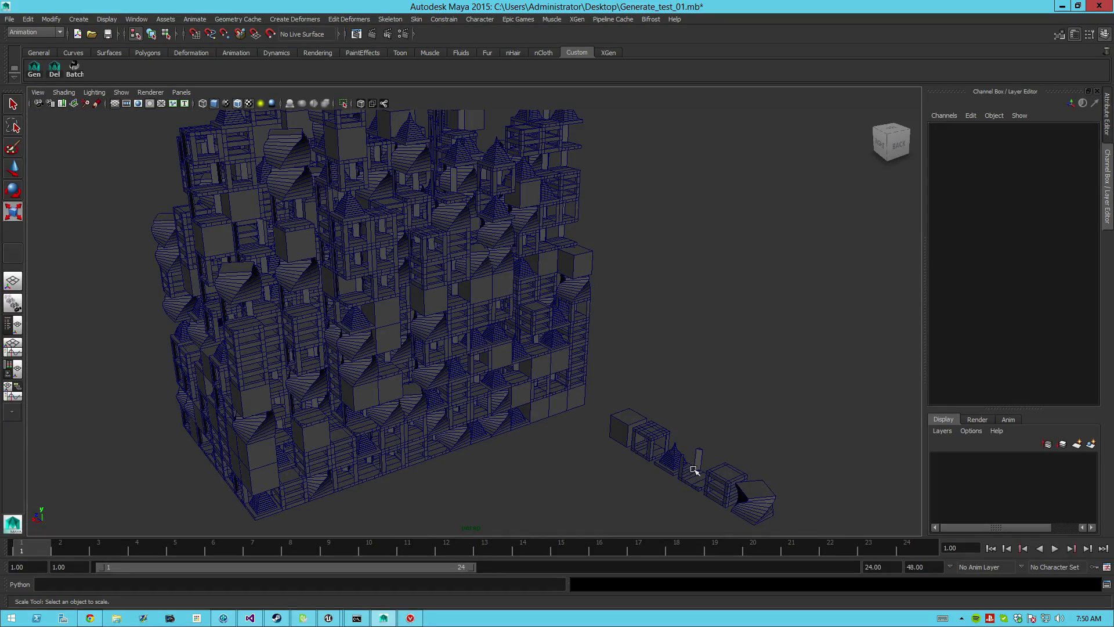
pyautogui.keyDown('alt'); pyautogui.moveTo(400, 338); pyautogui.dragTo(667, 402); pyautogui.keyUp('alt')
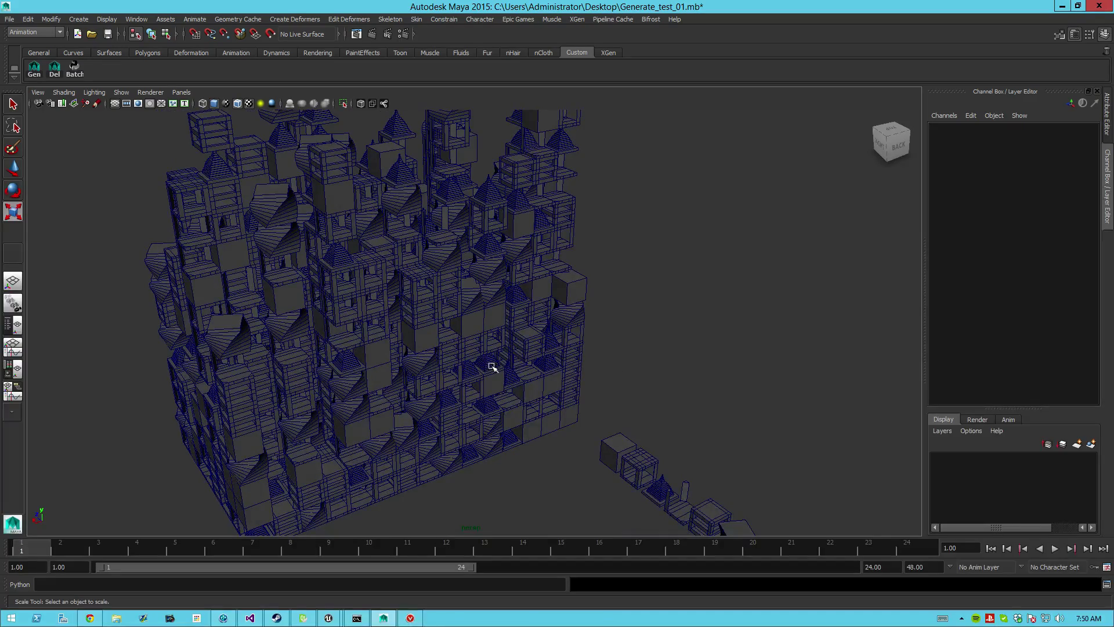
pyautogui.keyDown('alt'); pyautogui.moveTo(566, 398); pyautogui.dragTo(632, 391); pyautogui.keyUp('alt')
pyautogui.keyDown('alt'); pyautogui.moveTo(587, 379); pyautogui.dragTo(425, 373, button='middle'); pyautogui.keyUp('alt')
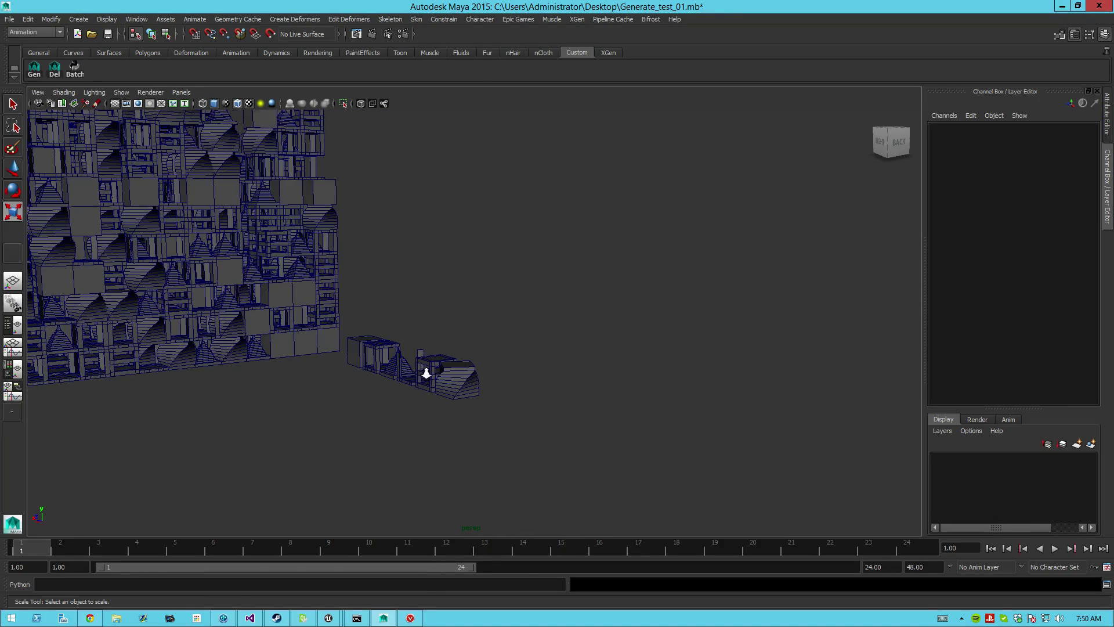
# Select the source meshes one after another, from the cube to the two-pillared piece, to read their names.
pyautogui.click(322, 369)
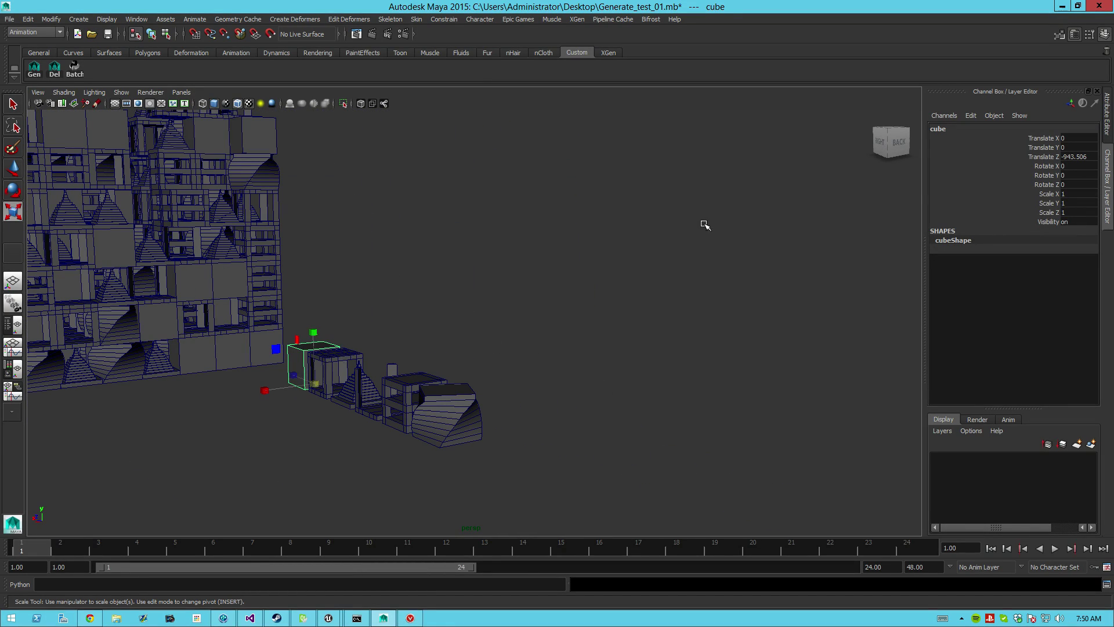
pyautogui.keyDown('alt'); pyautogui.moveTo(355, 346); pyautogui.dragTo(410, 337, button='middle'); pyautogui.keyUp('alt')
pyautogui.keyDown('alt'); pyautogui.moveTo(410, 336); pyautogui.dragTo(452, 346, button='right'); pyautogui.keyUp('alt')
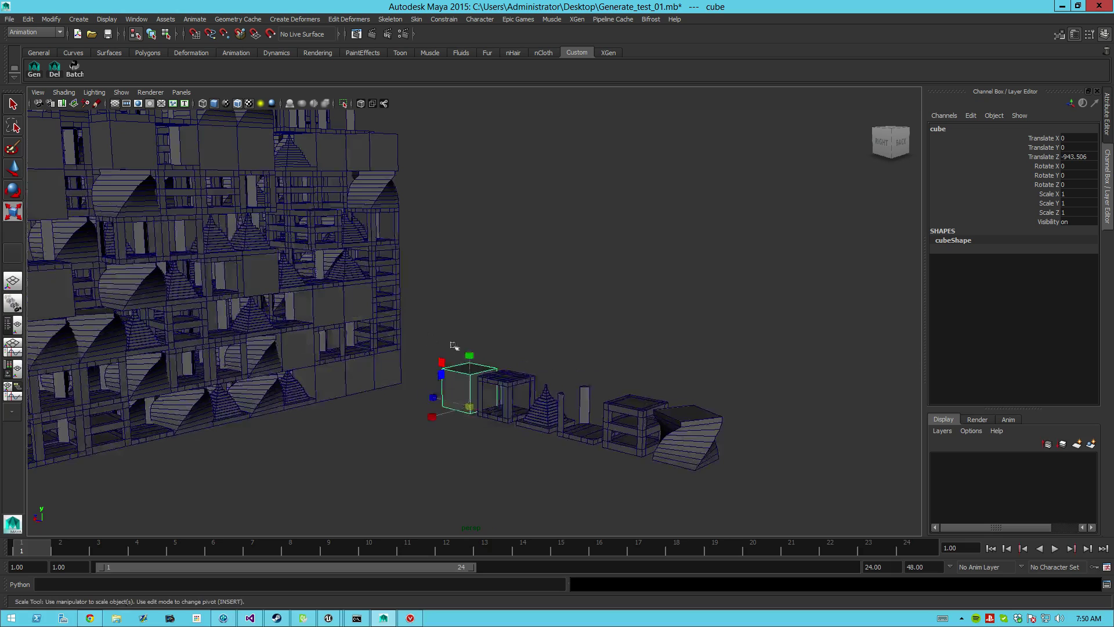
pyautogui.click(512, 383)
pyautogui.click(550, 408)
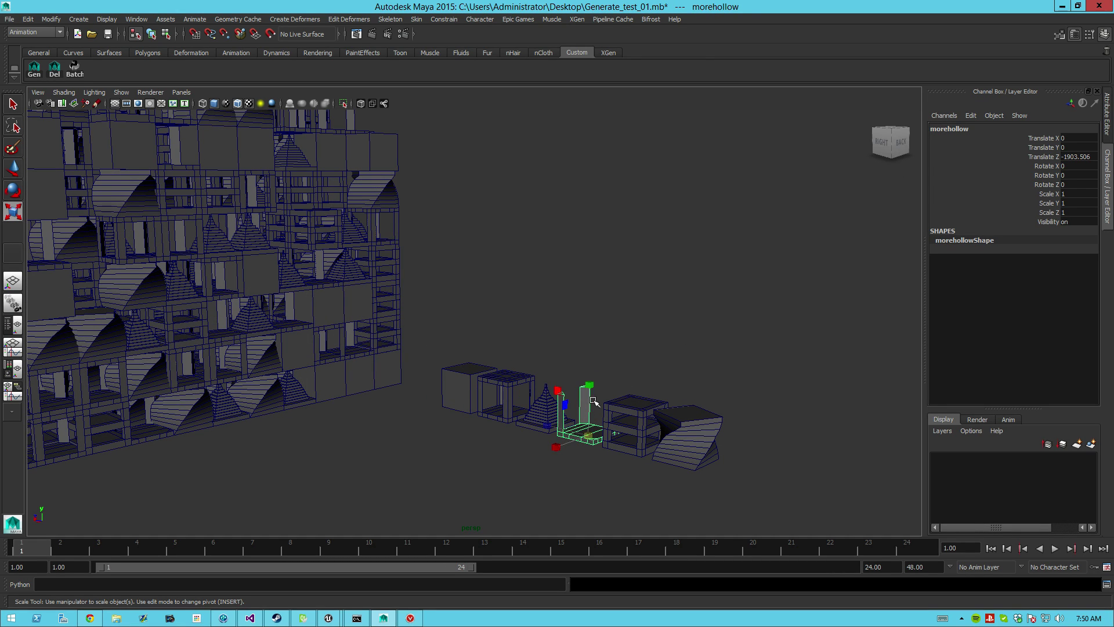
# Select individual cube, spike and hollow copies within the generated tower to examine how the duplicates are named.
pyautogui.click(449, 255)
pyautogui.keyDown('alt'); pyautogui.moveTo(449, 255); pyautogui.dragTo(503, 297, button='middle'); pyautogui.keyUp('alt')
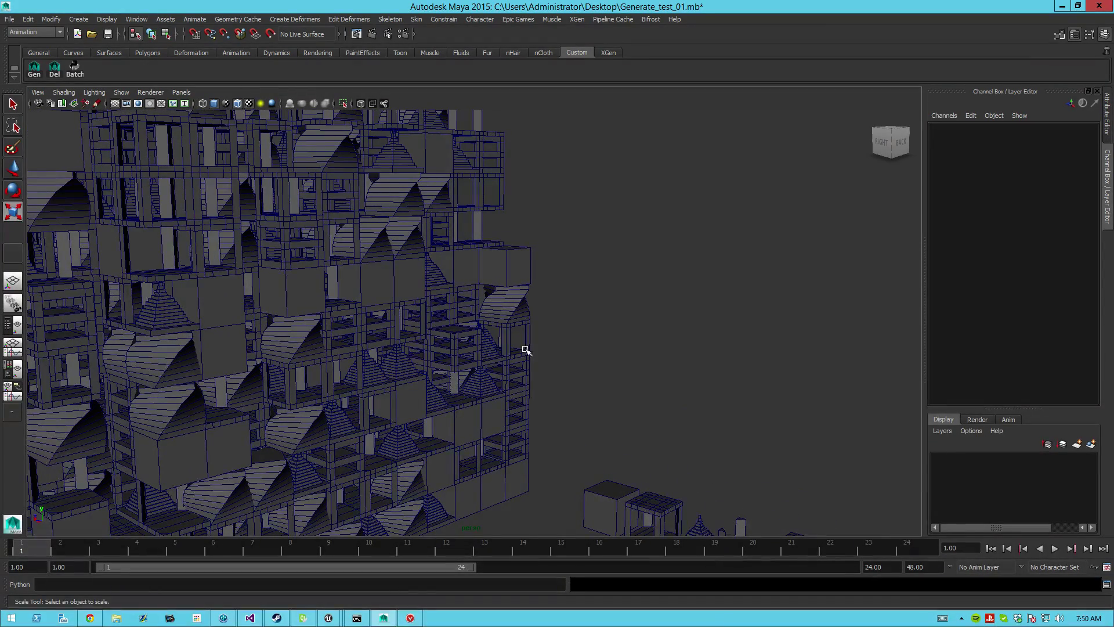
pyautogui.scroll(-2, 526, 350)
pyautogui.keyDown('alt'); pyautogui.moveTo(377, 289); pyautogui.dragTo(428, 317, button='middle'); pyautogui.keyUp('alt')
pyautogui.click(423, 235)
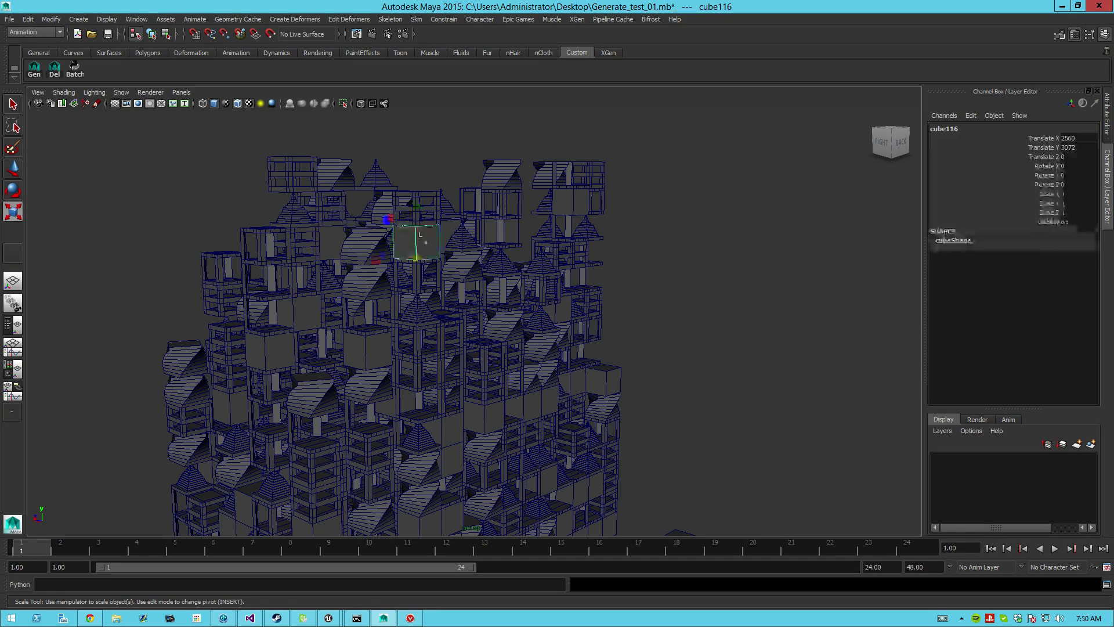
pyautogui.click(420, 313)
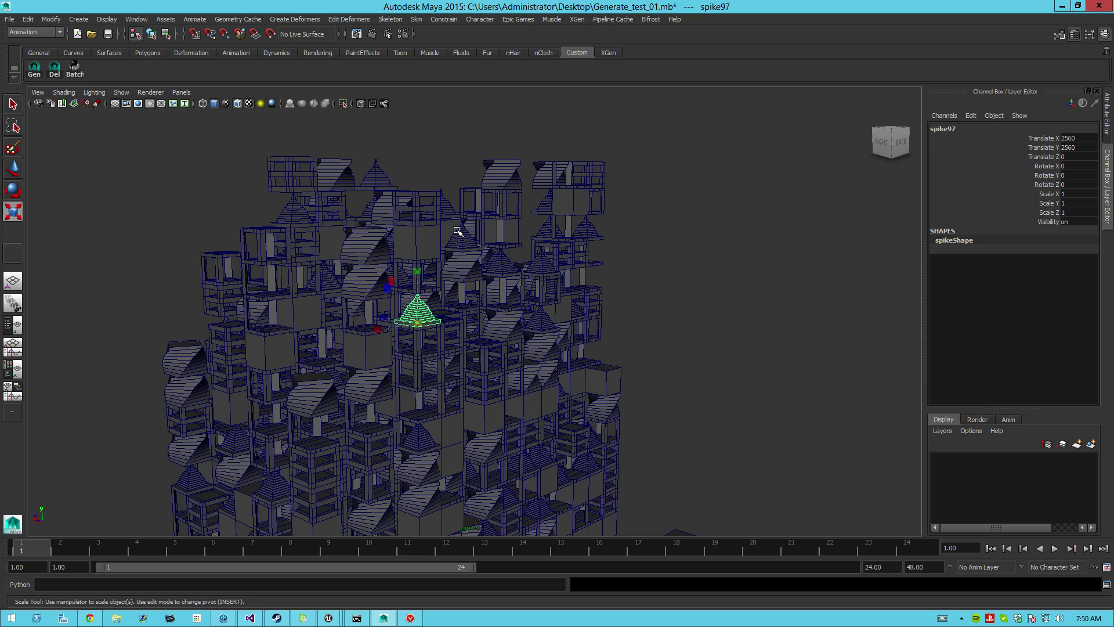
pyautogui.click(500, 268)
pyautogui.click(486, 359)
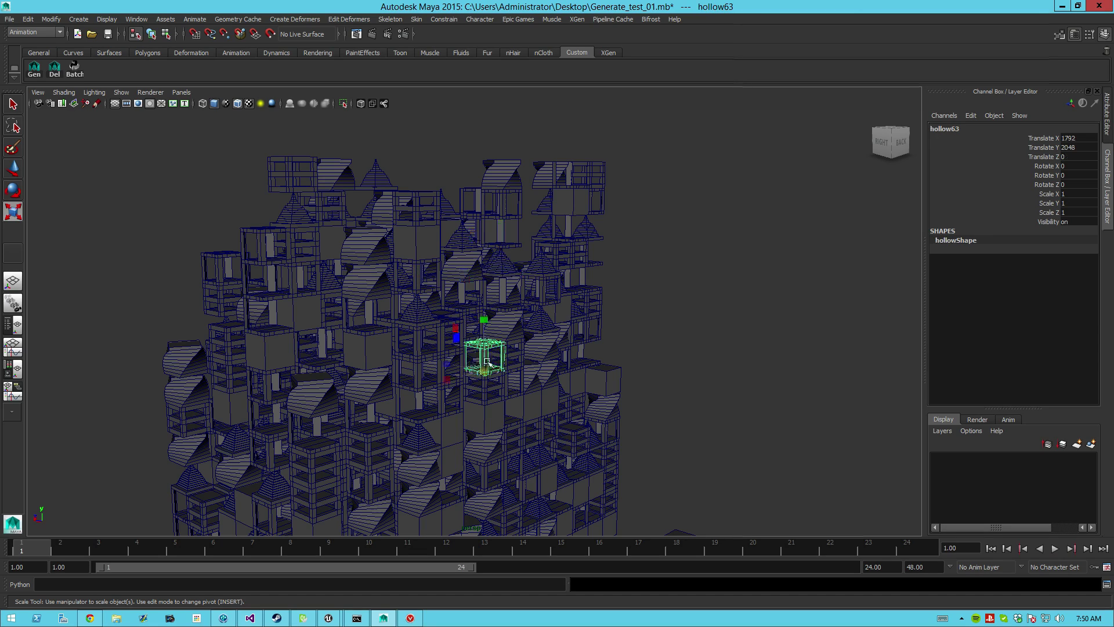
pyautogui.keyDown('alt'); pyautogui.moveTo(654, 391); pyautogui.dragTo(637, 431, button='middle'); pyautogui.keyUp('alt')
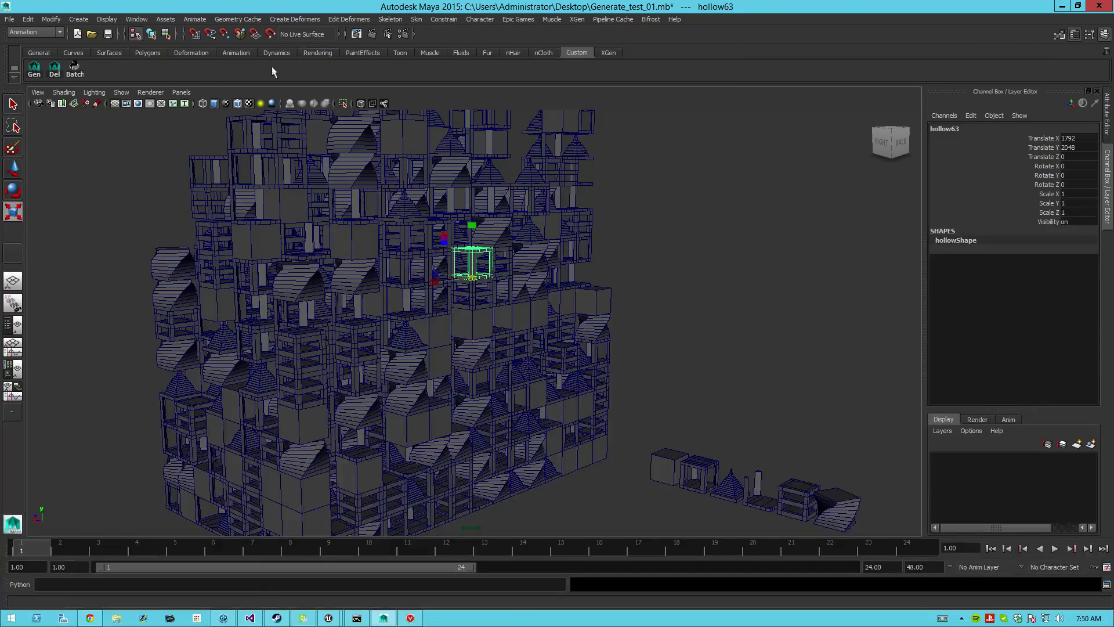
# Open the UE4 Batch Placer, add six export slots and move its window clear of the source meshes.
pyautogui.click(74, 69)
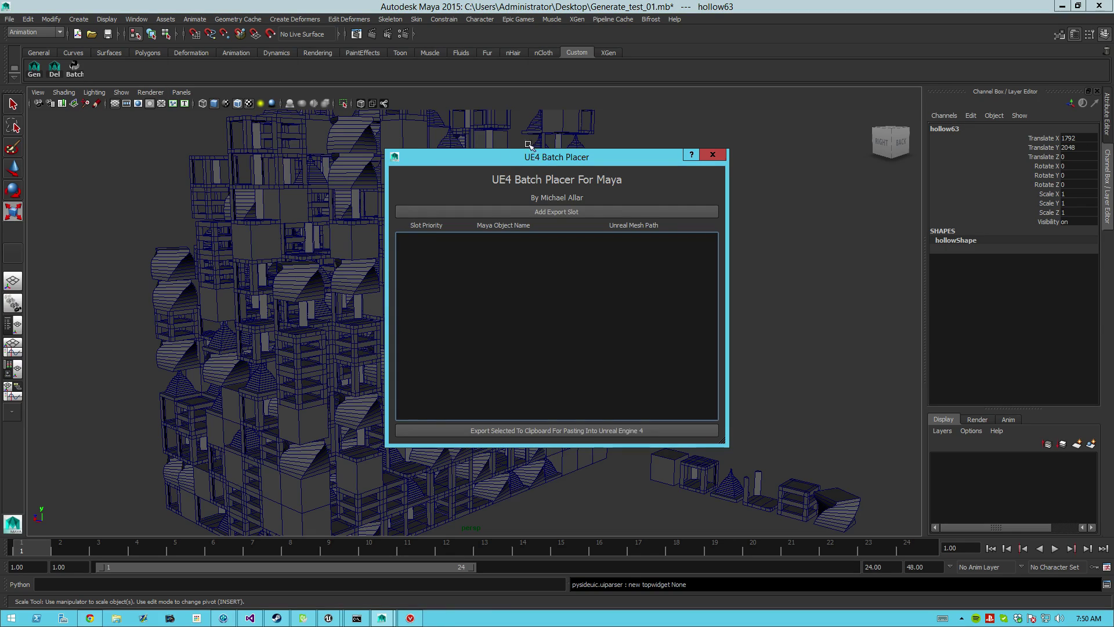
pyautogui.moveTo(546, 158); pyautogui.dragTo(623, 142)
pyautogui.click(629, 196)
pyautogui.click(629, 196)
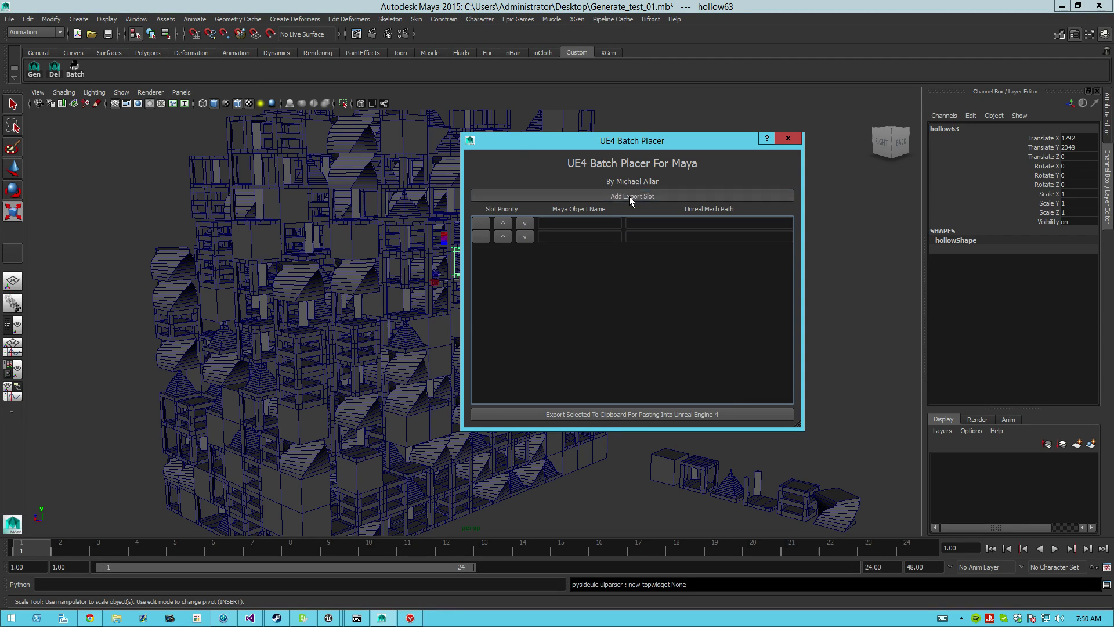
pyautogui.click(629, 196)
pyautogui.click(629, 196)
pyautogui.click(629, 196)
pyautogui.click(629, 196)
pyautogui.moveTo(606, 143); pyautogui.dragTo(259, 153)
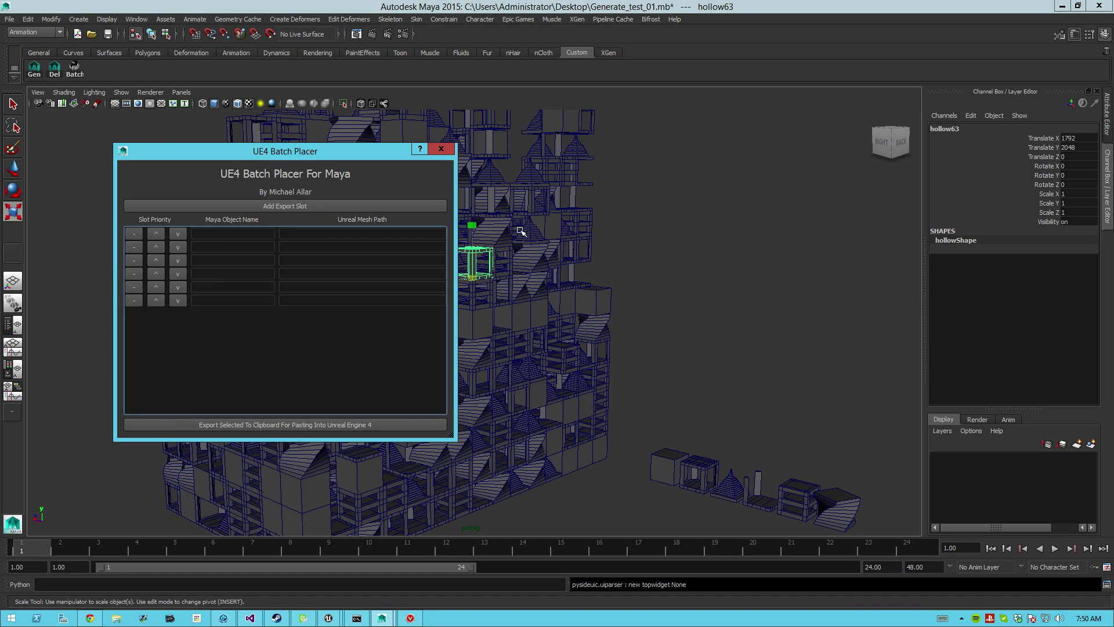
# Select the source cube and enter cube as the first export slot's Maya object name.
pyautogui.click(671, 464)
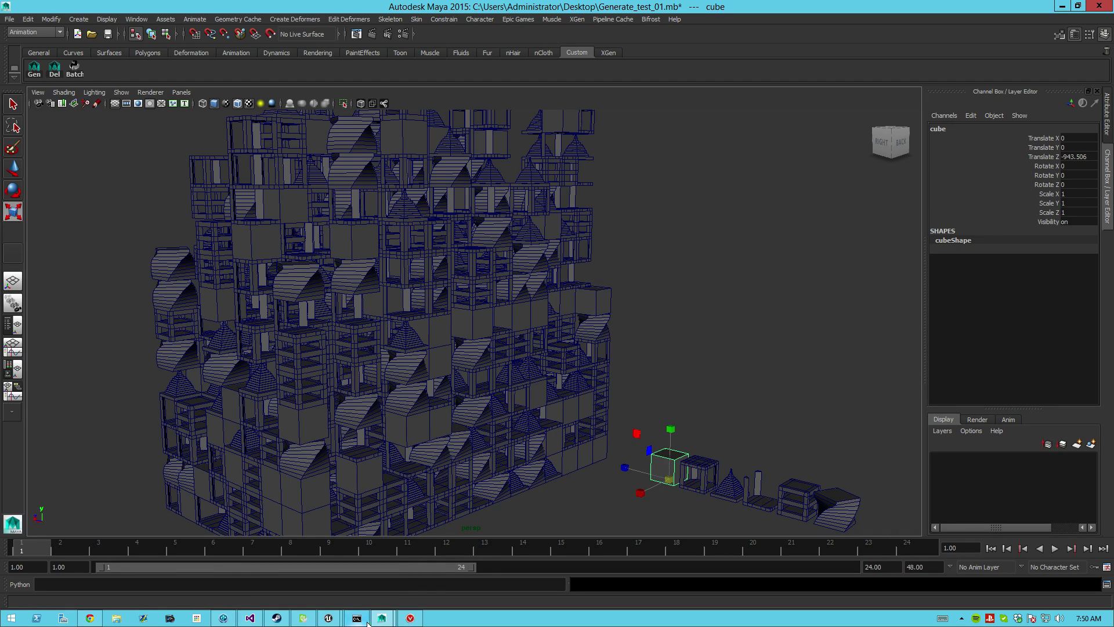
pyautogui.moveTo(382, 618)
pyautogui.click(440, 559)
pyautogui.click(216, 234)
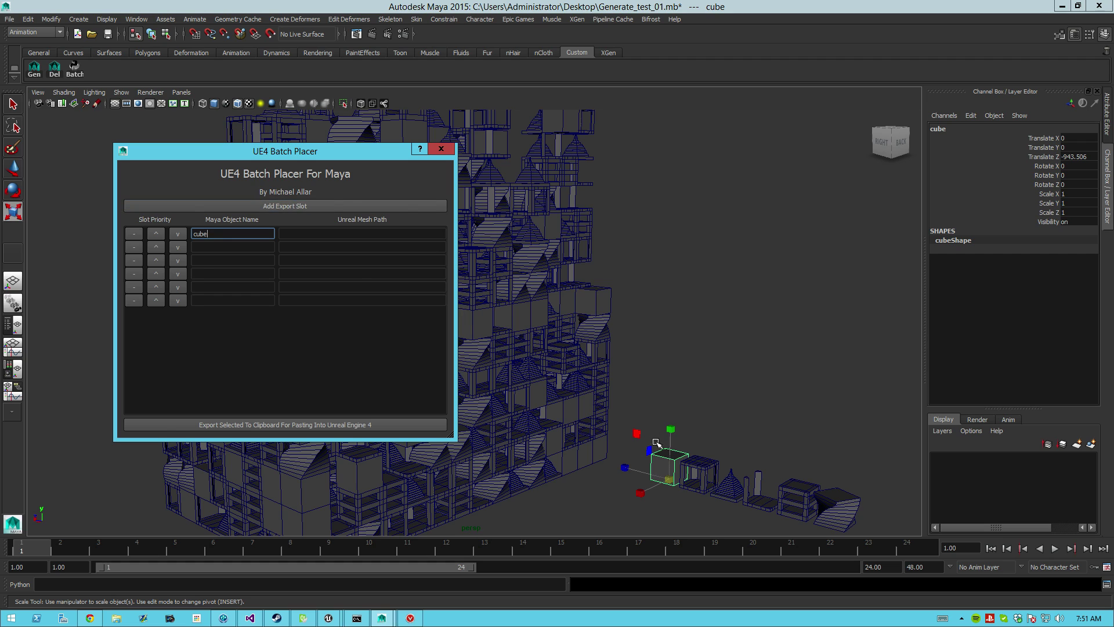
# Select the remaining source meshes in the row to look up their object names.
pyautogui.click(680, 464)
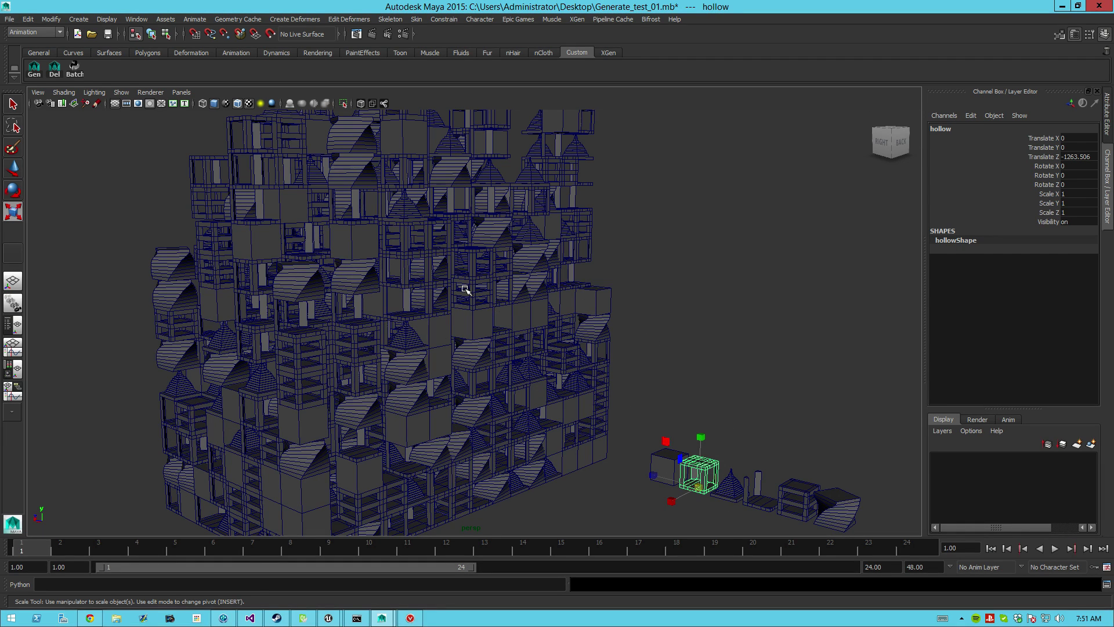
pyautogui.click(580, 224)
pyautogui.click(697, 473)
pyautogui.click(795, 487)
pyautogui.click(750, 502)
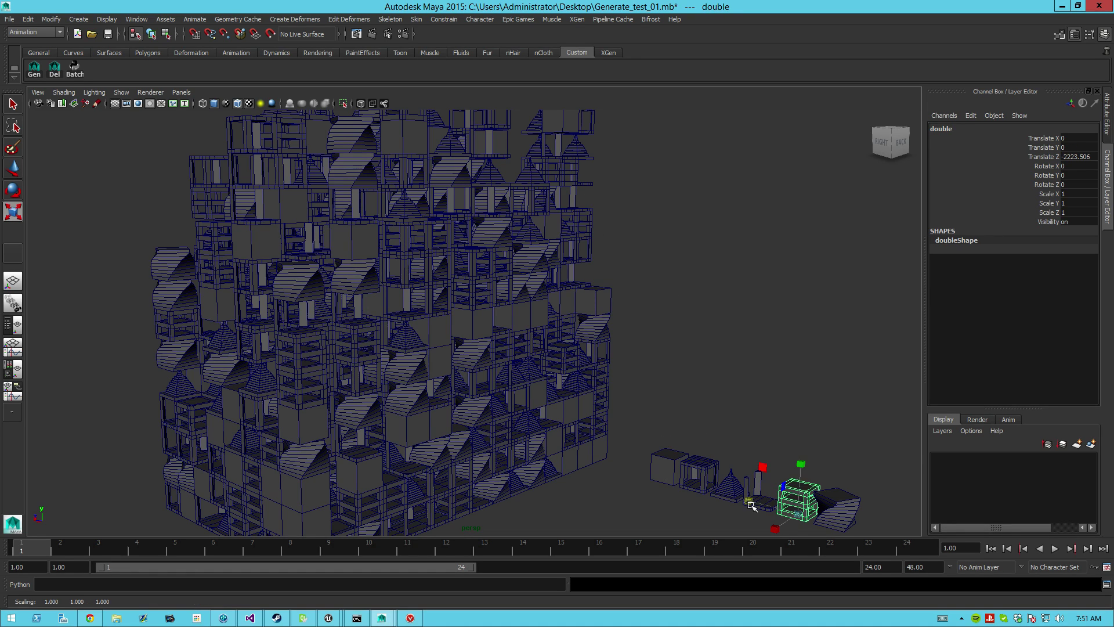
pyautogui.click(861, 513)
pyautogui.click(843, 508)
# Enter hollow, twist and morehollow as the Maya object names of the second, third and fourth export slots.
pyautogui.click(701, 465)
pyautogui.click(379, 616)
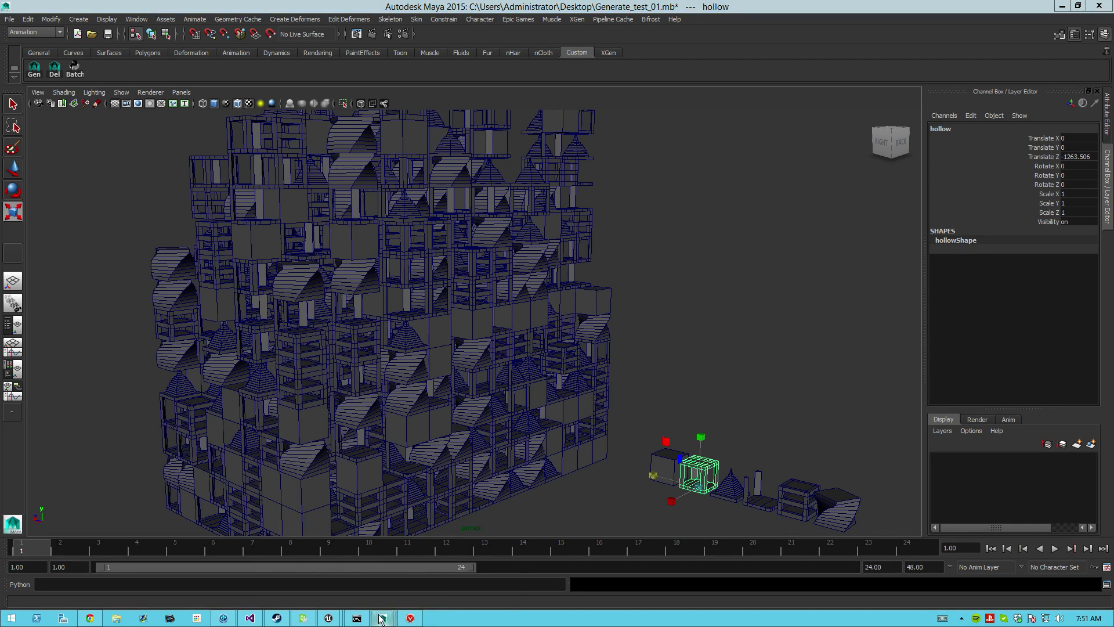
pyautogui.moveTo(381, 618)
pyautogui.click(444, 557)
pyautogui.click(210, 246)
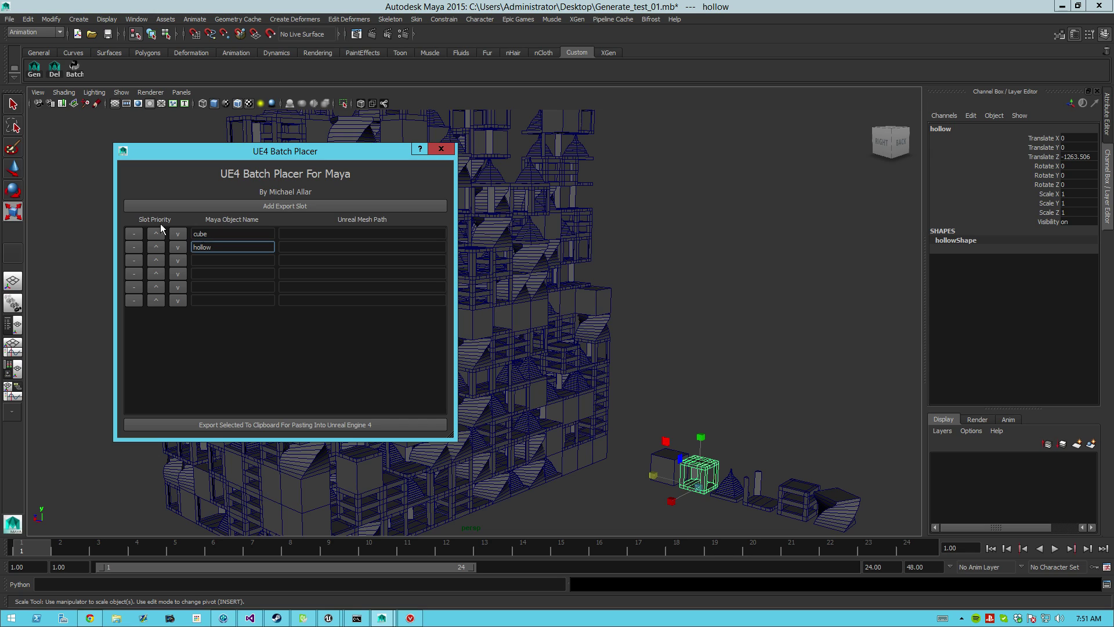
pyautogui.click(202, 260)
pyautogui.click(222, 273)
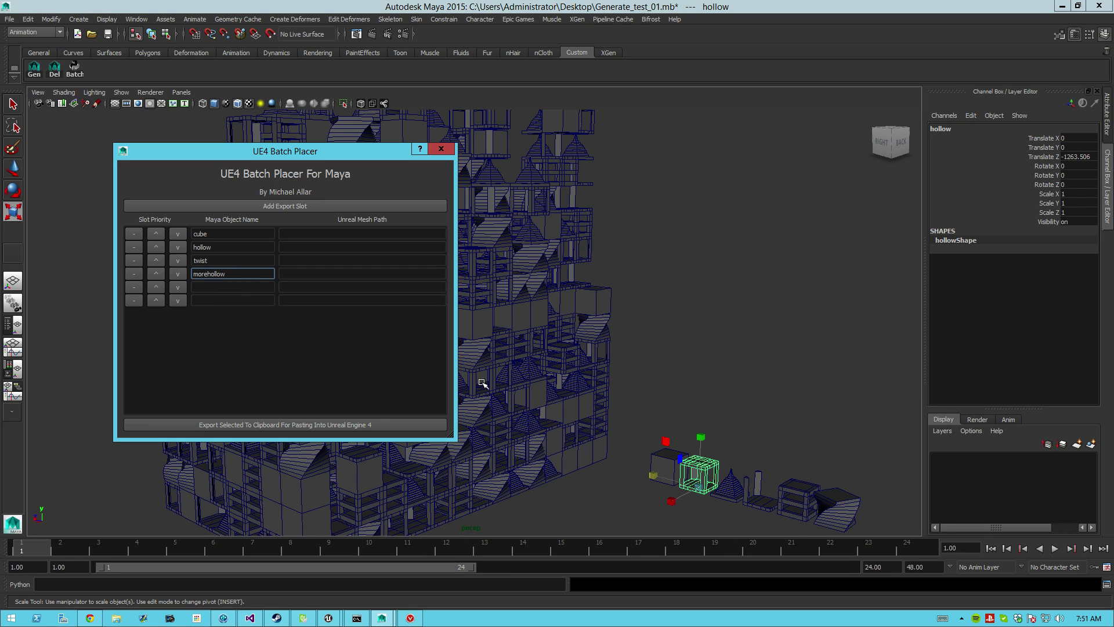
# Select the double source mesh in the row and enter double as the fifth export slot's Maya object name.
pyautogui.click(795, 496)
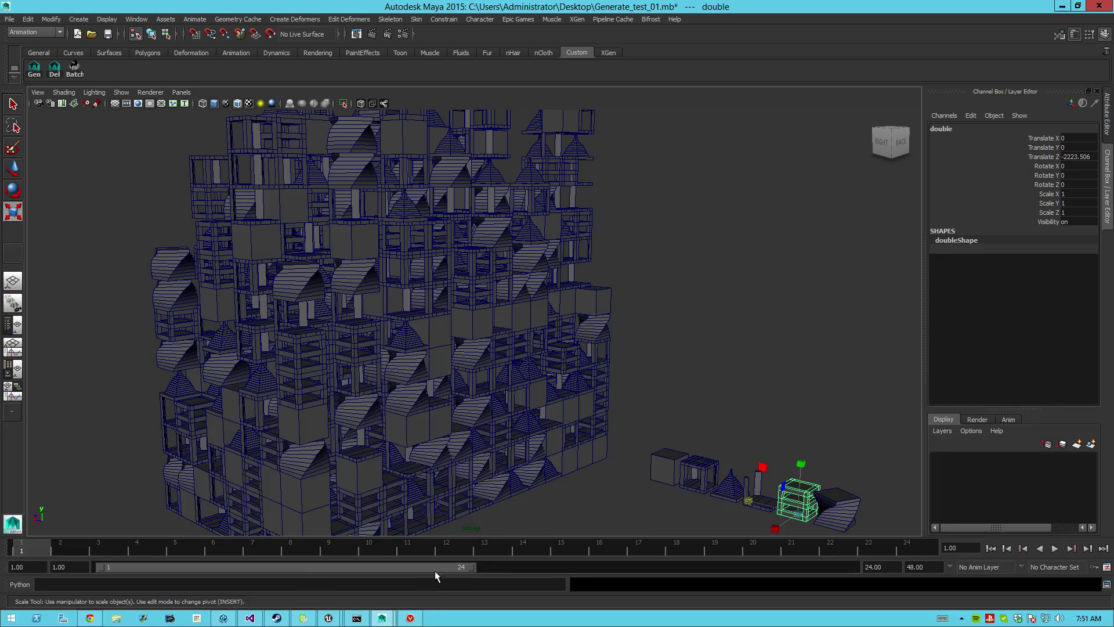
pyautogui.moveTo(382, 618)
pyautogui.click(464, 556)
pyautogui.click(213, 286)
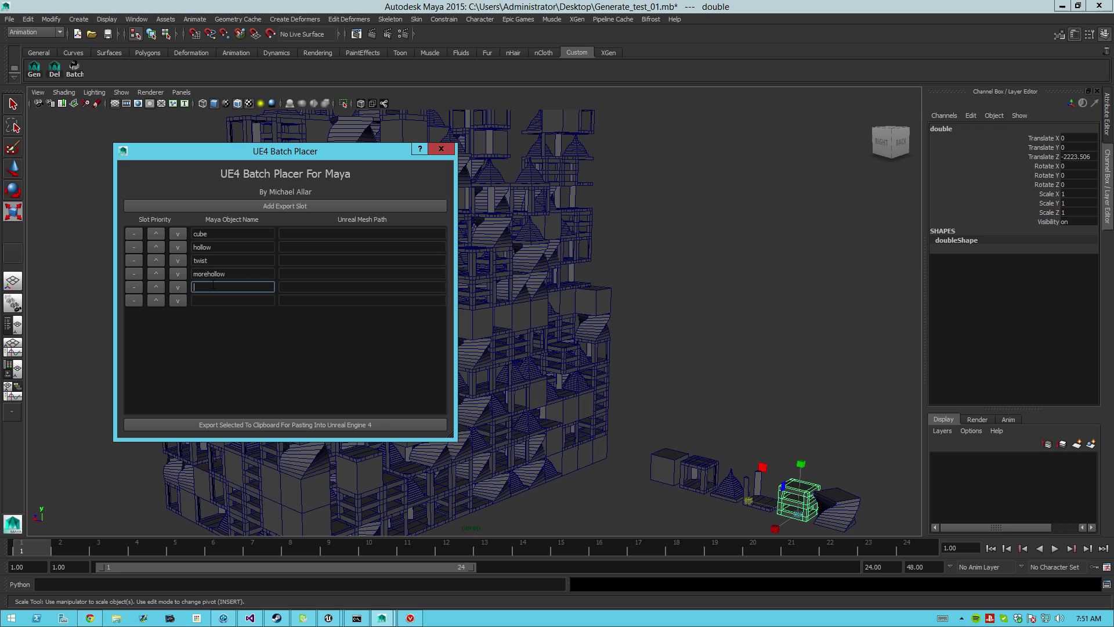
pyautogui.write('double')
# Select the pyramid-shaped source mesh and enter spike as the sixth export slot's Maya object name.
pyautogui.click(757, 482)
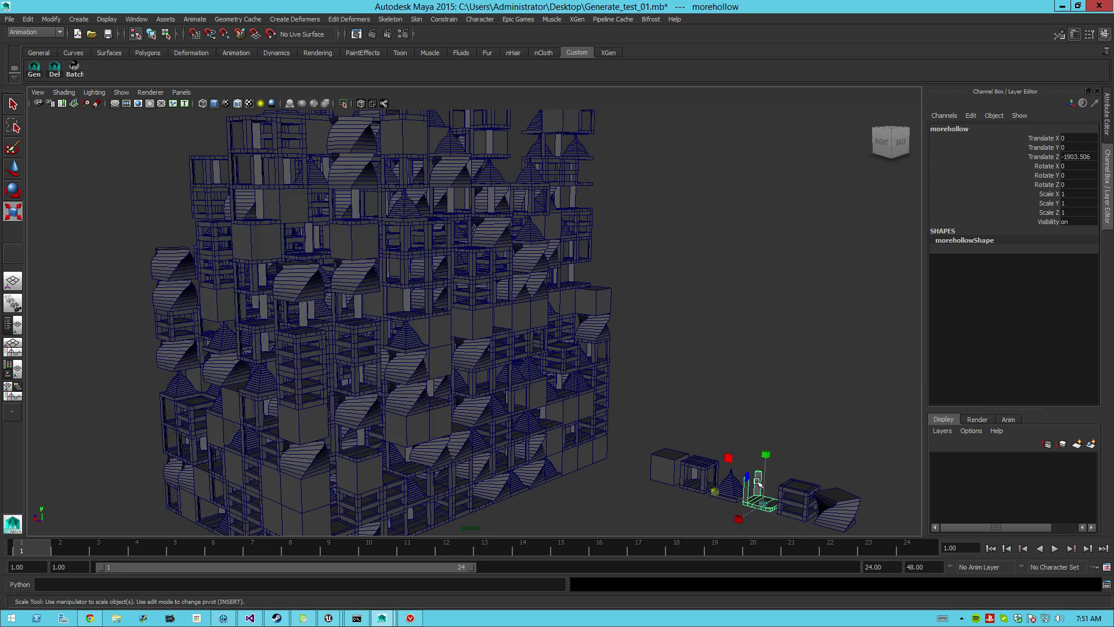
pyautogui.click(729, 483)
pyautogui.moveTo(382, 618)
pyautogui.click(406, 574)
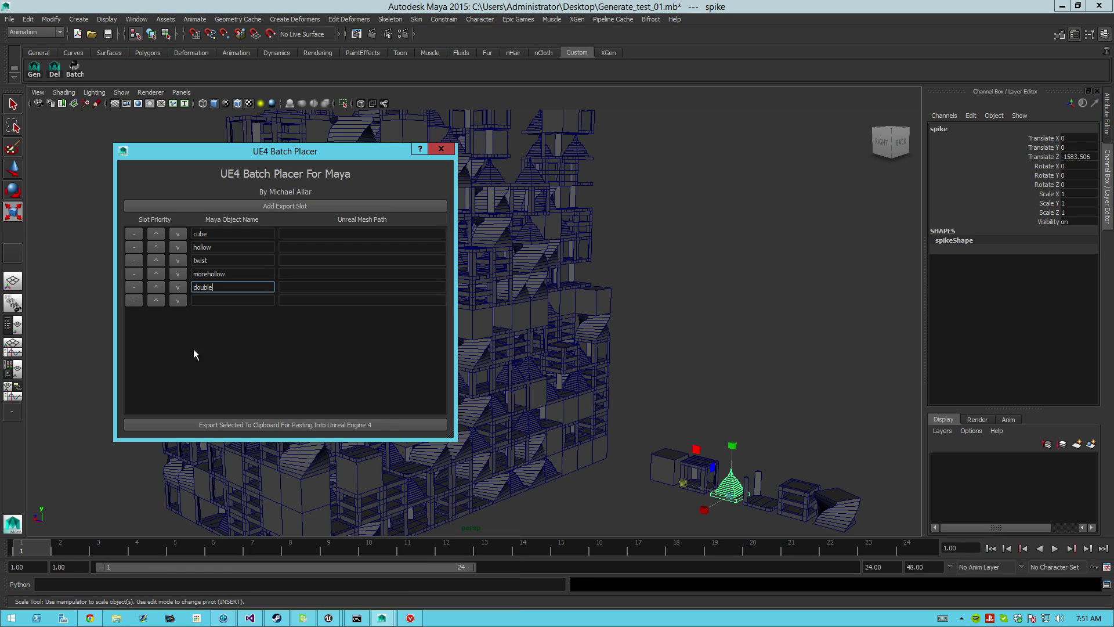
pyautogui.click(207, 300)
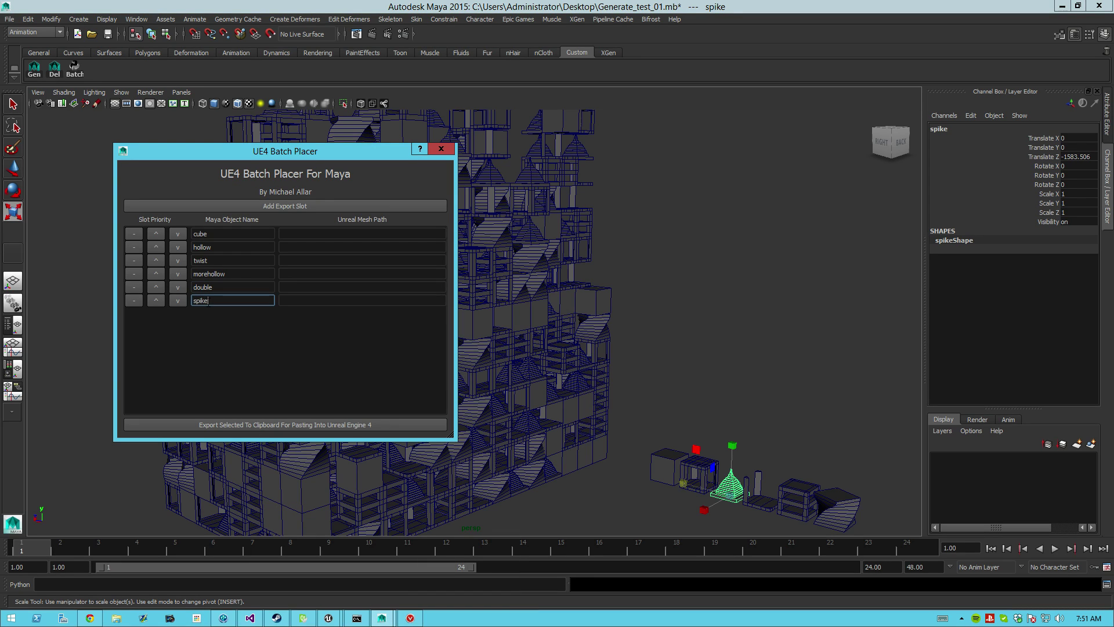
pyautogui.click(245, 355)
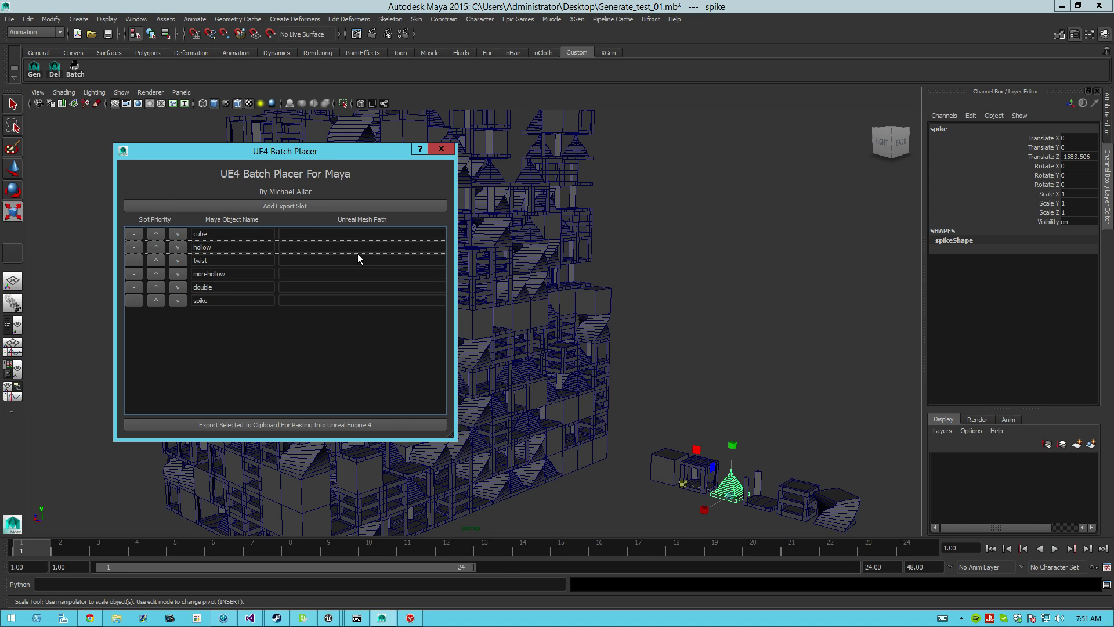
# Raise the morehollow export slot's priority by two places so that it sits above hollow.
pyautogui.click(243, 232)
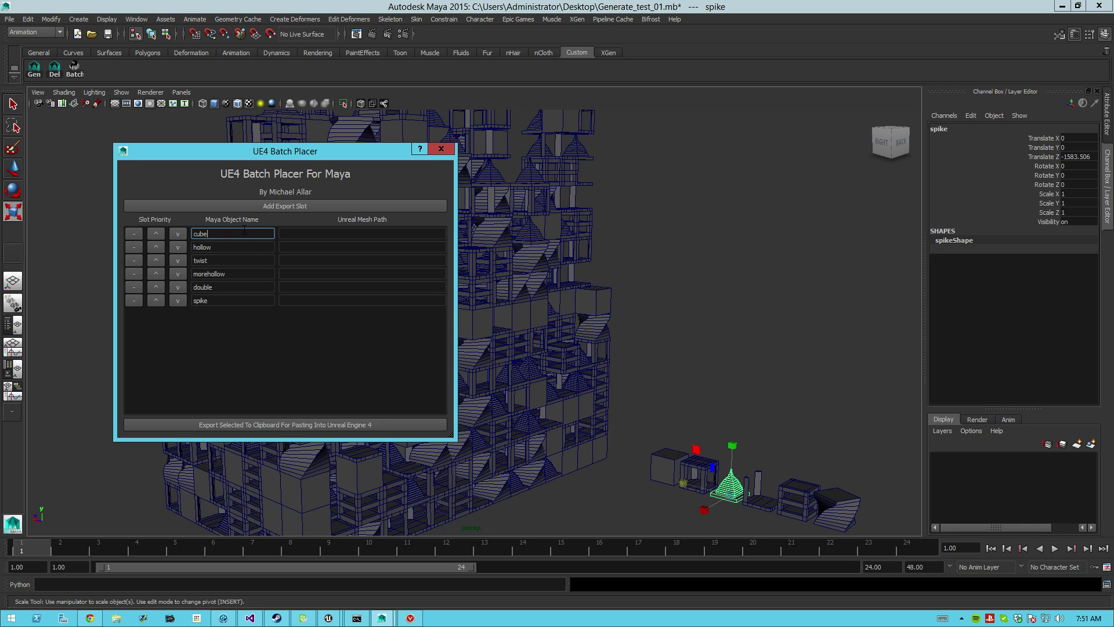
pyautogui.press('Down')
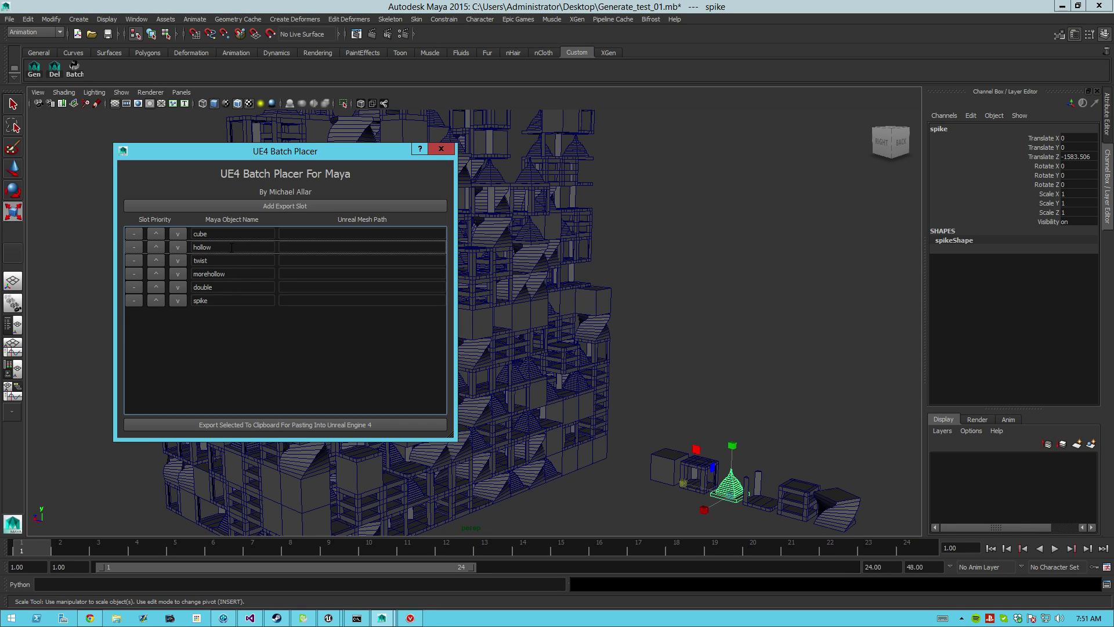
pyautogui.click(232, 247)
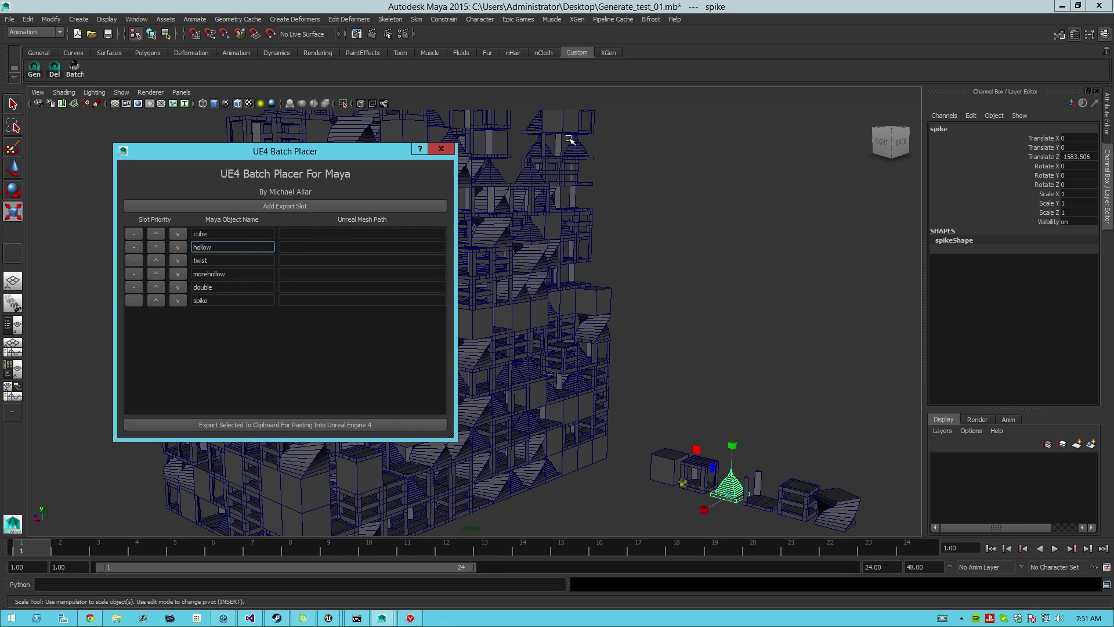
pyautogui.moveTo(230, 274); pyautogui.dragTo(192, 275)
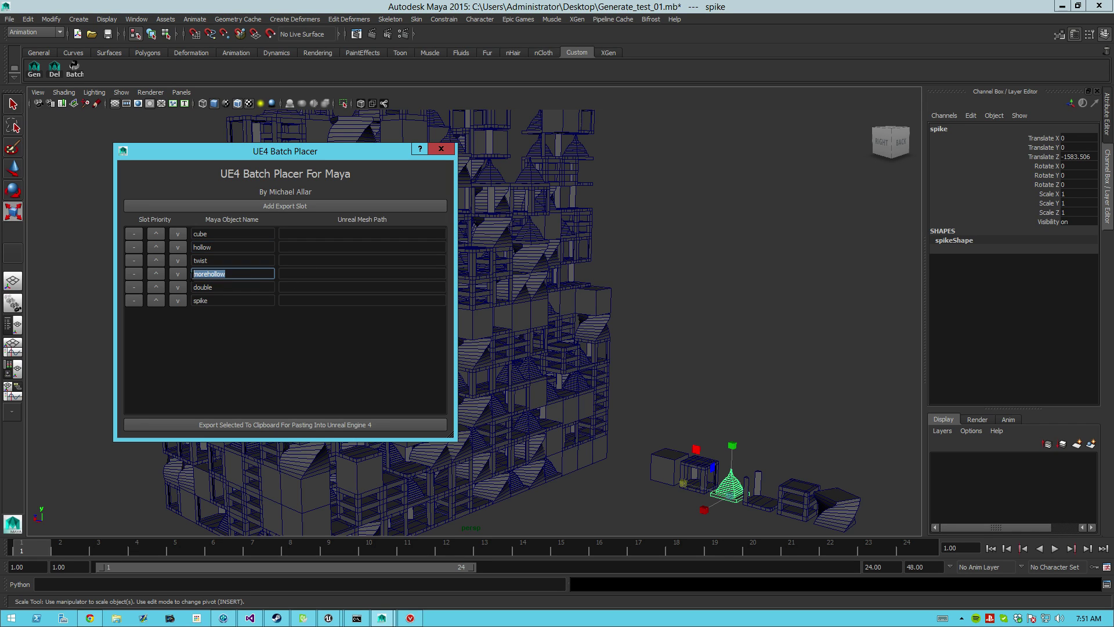
pyautogui.click(233, 250)
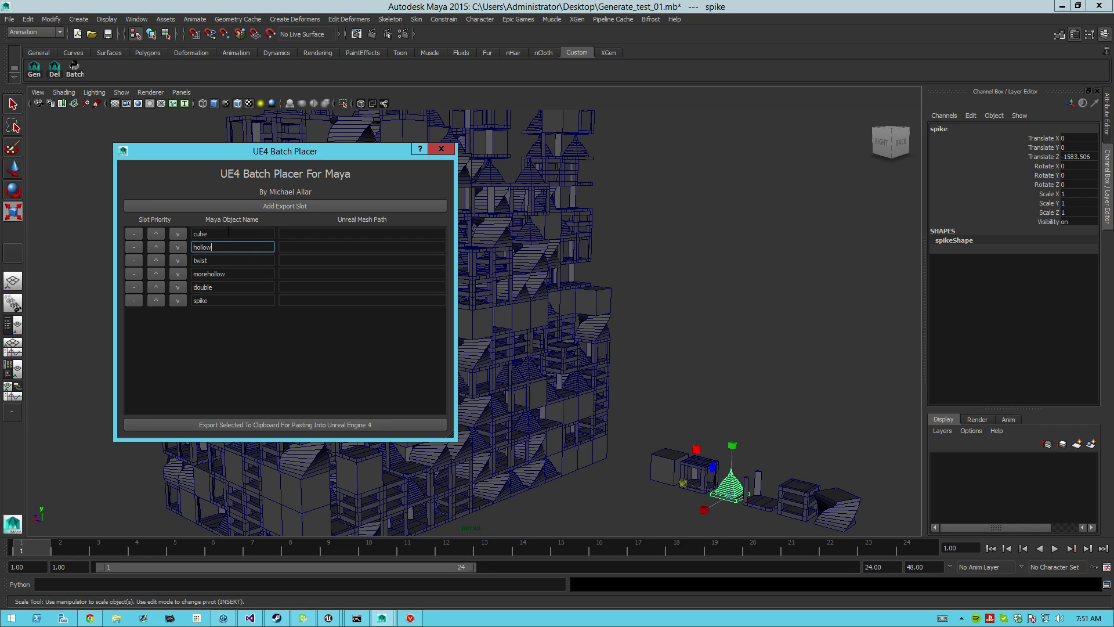
pyautogui.moveTo(214, 247); pyautogui.dragTo(195, 248)
pyautogui.click(154, 277)
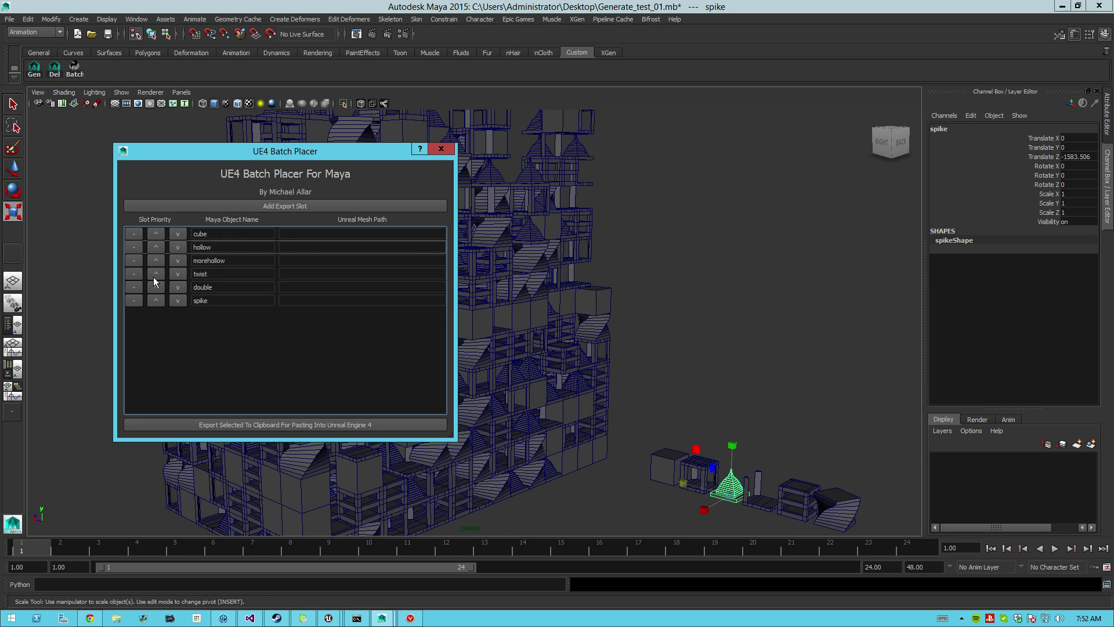
pyautogui.click(158, 263)
pyautogui.click(221, 262)
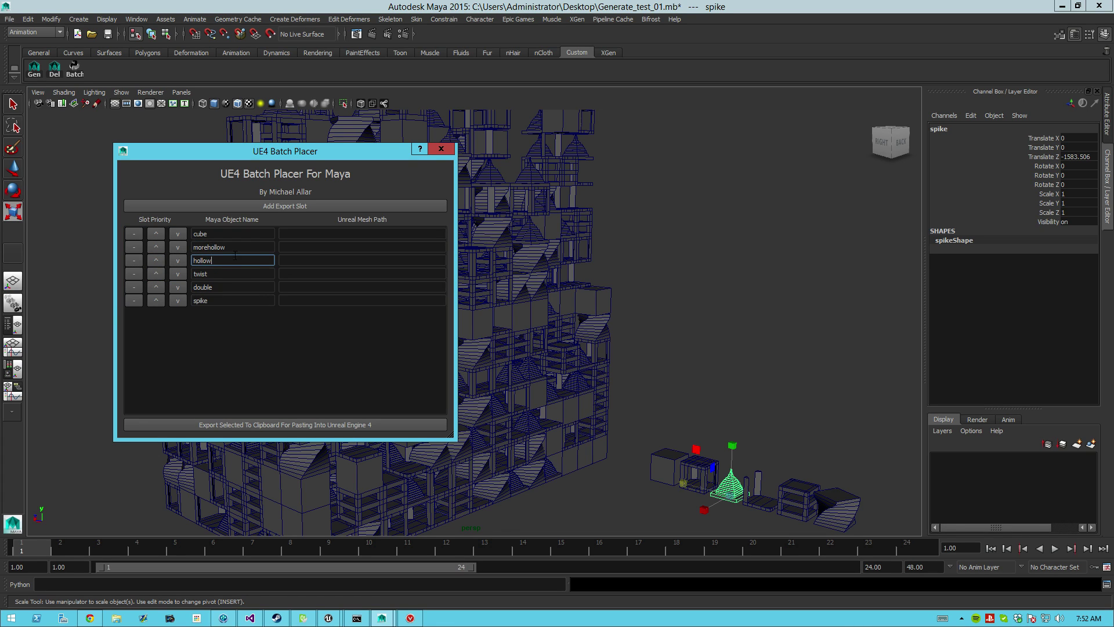
pyautogui.moveTo(226, 248); pyautogui.dragTo(189, 252)
pyautogui.click(232, 263)
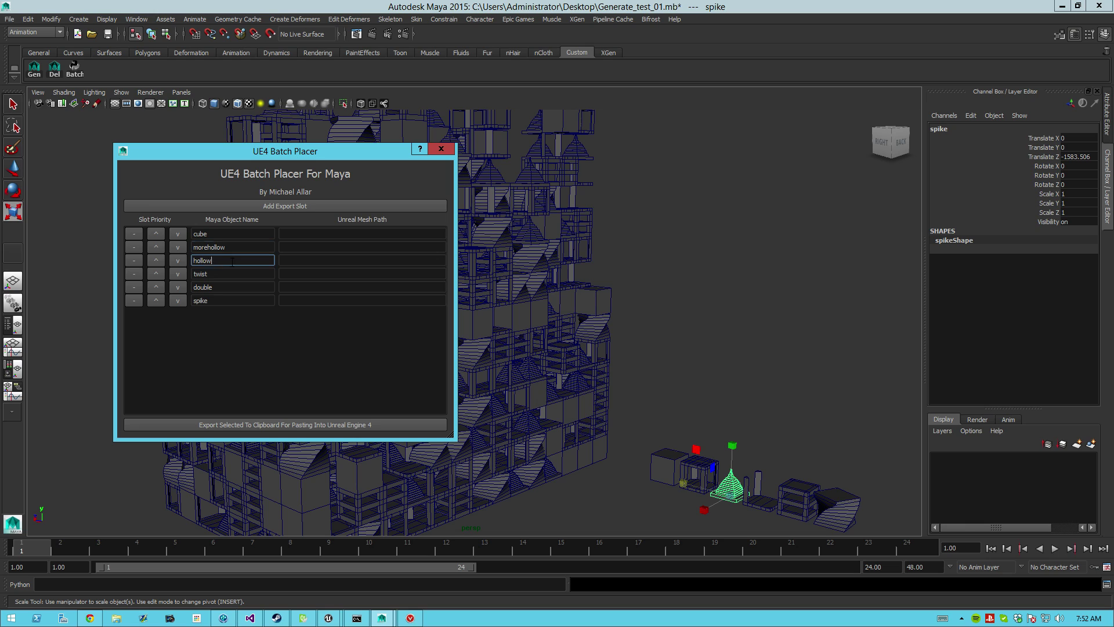
pyautogui.click(274, 322)
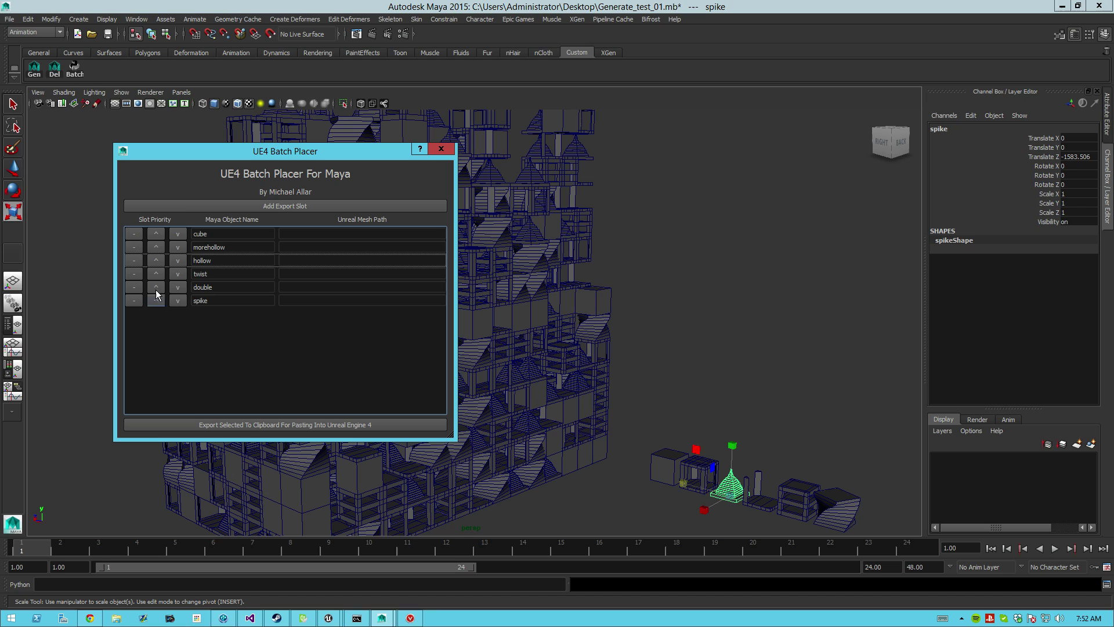
pyautogui.click(230, 234)
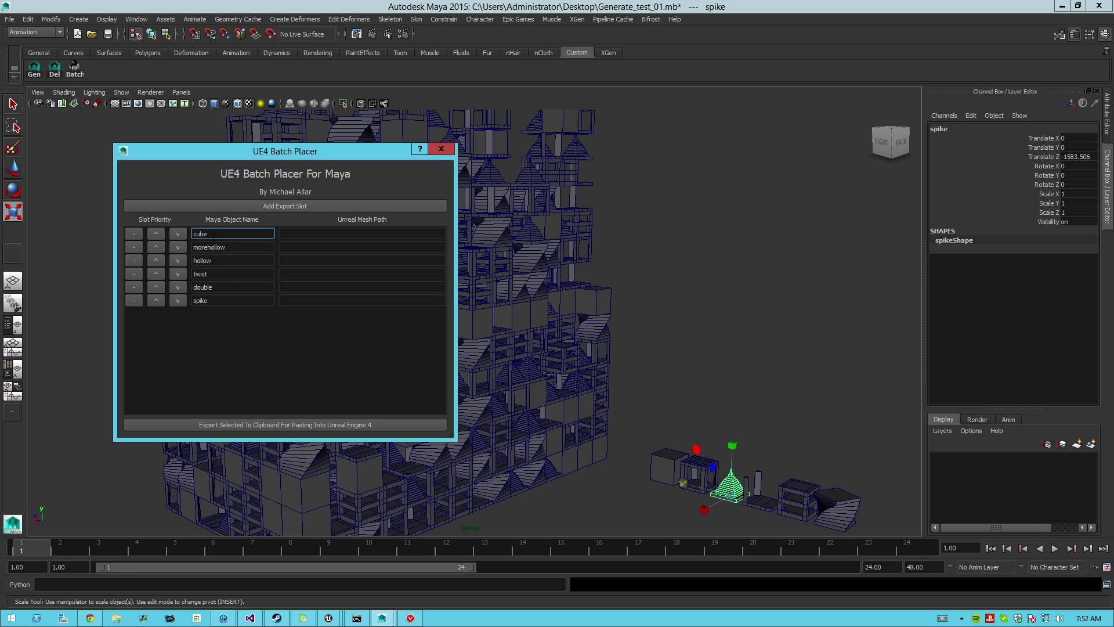
# Copy the S_Cube mesh reference in Unreal Engine and paste it as the cube slot's Unreal mesh path in the UE4 Batch Placer.
pyautogui.click(328, 617)
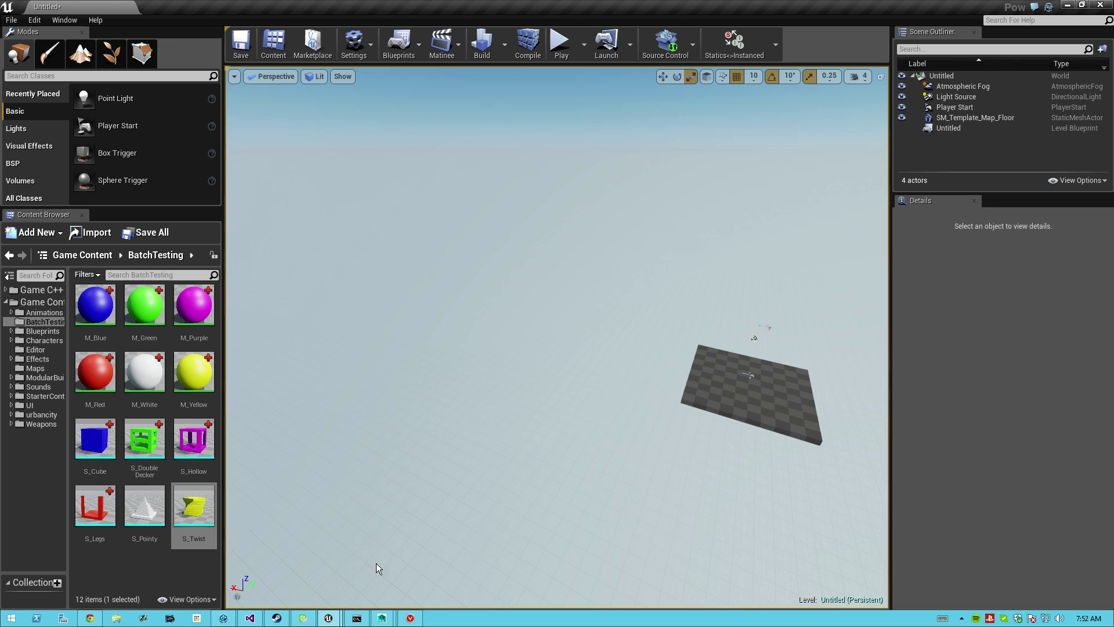
pyautogui.rightClick(109, 446)
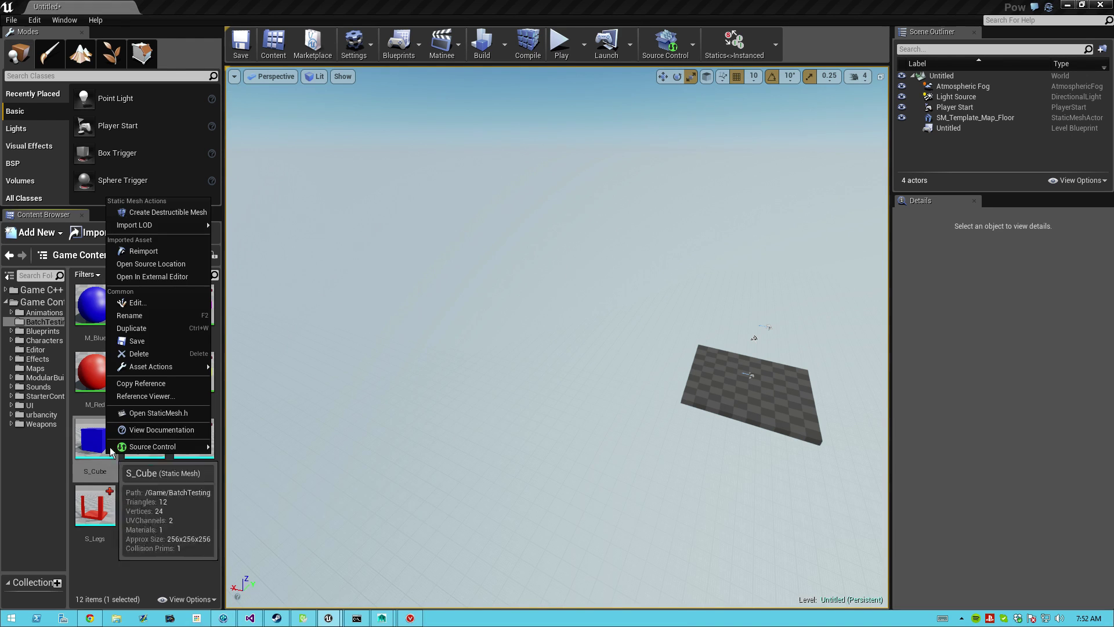
pyautogui.click(158, 384)
pyautogui.moveTo(382, 618)
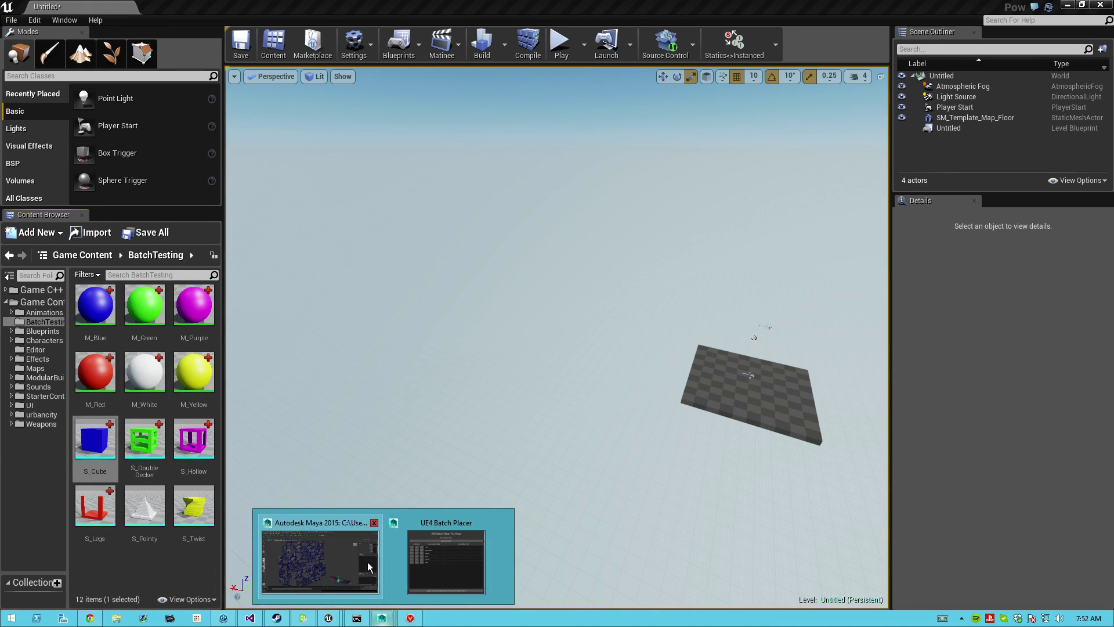
pyautogui.click(422, 548)
pyautogui.click(313, 237)
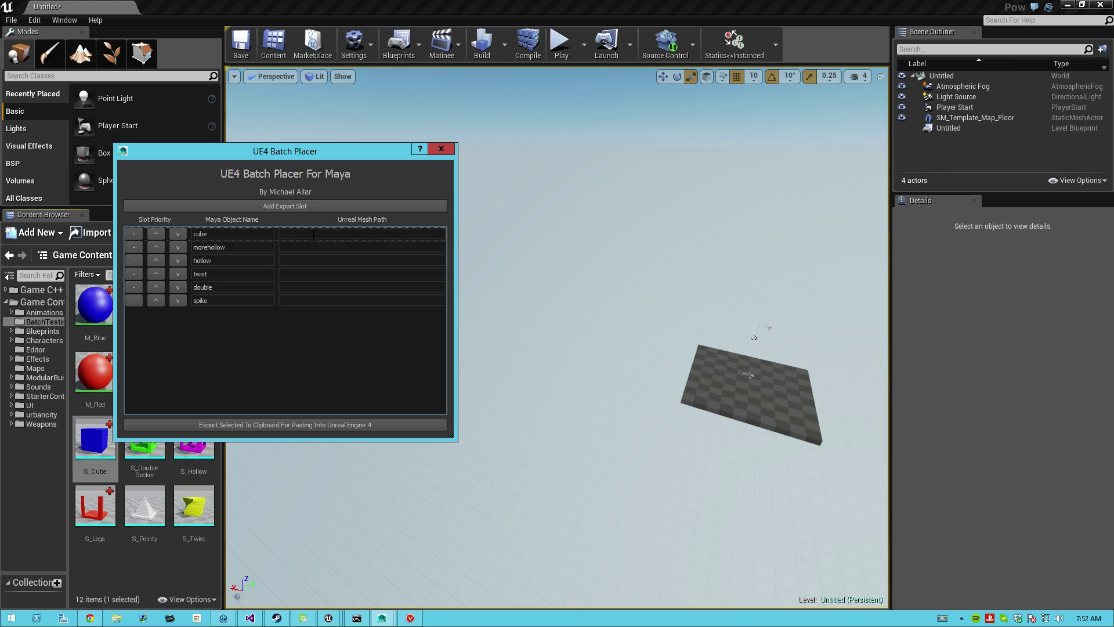
pyautogui.click(314, 234)
pyautogui.write("StaticMesh'/Game/BatchTesting/S_Cube.S_Cube'")
# Copy the S_Legs mesh reference from Unreal Engine into the morehollow slot's Unreal mesh path in the UE4 Batch Placer.
pyautogui.click(174, 571)
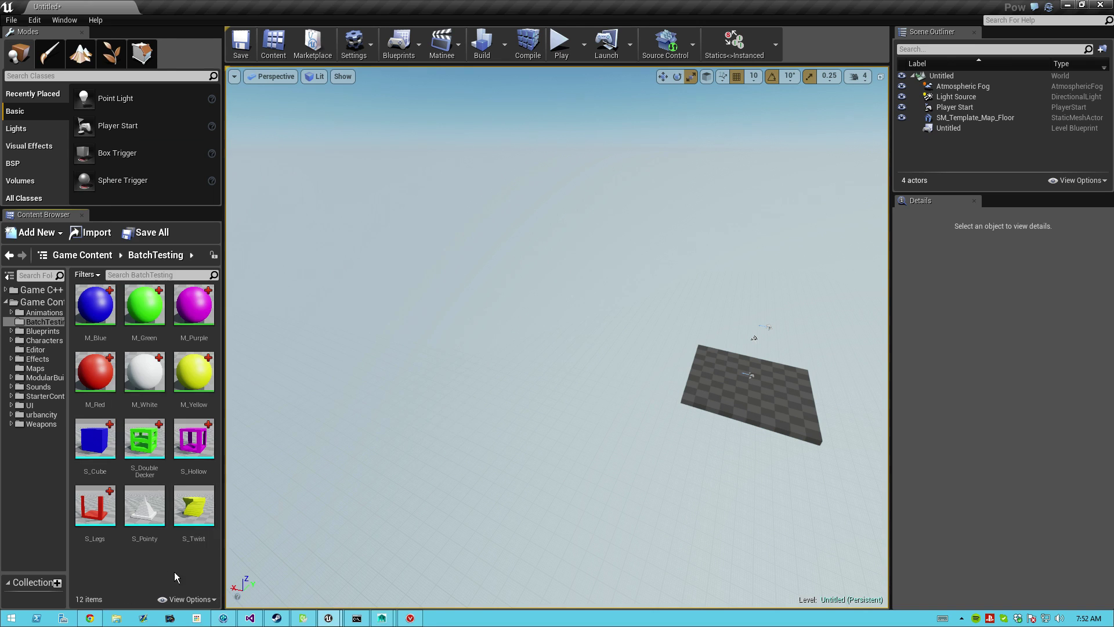
pyautogui.rightClick(94, 505)
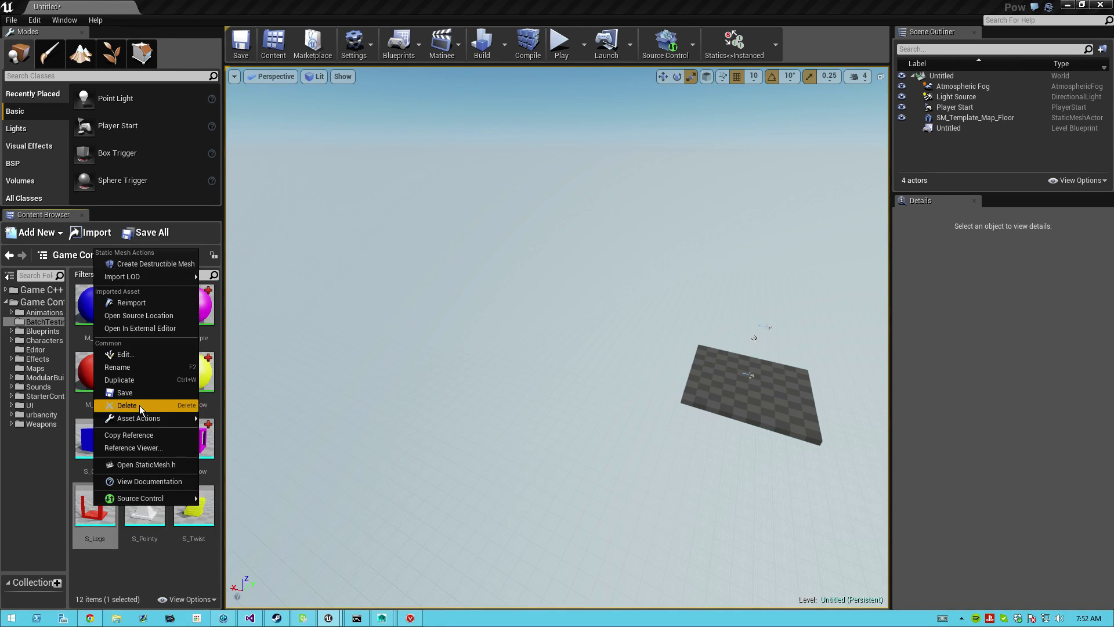
pyautogui.click(155, 437)
pyautogui.click(381, 618)
pyautogui.click(421, 552)
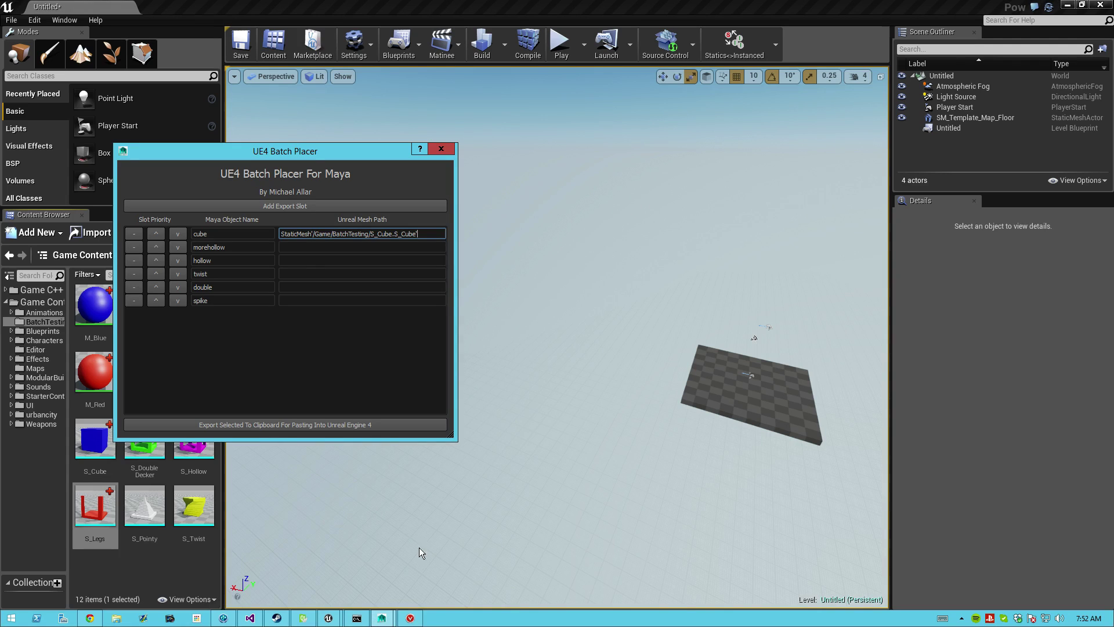
pyautogui.click(304, 248)
pyautogui.hotkey('ctrl', 'v')
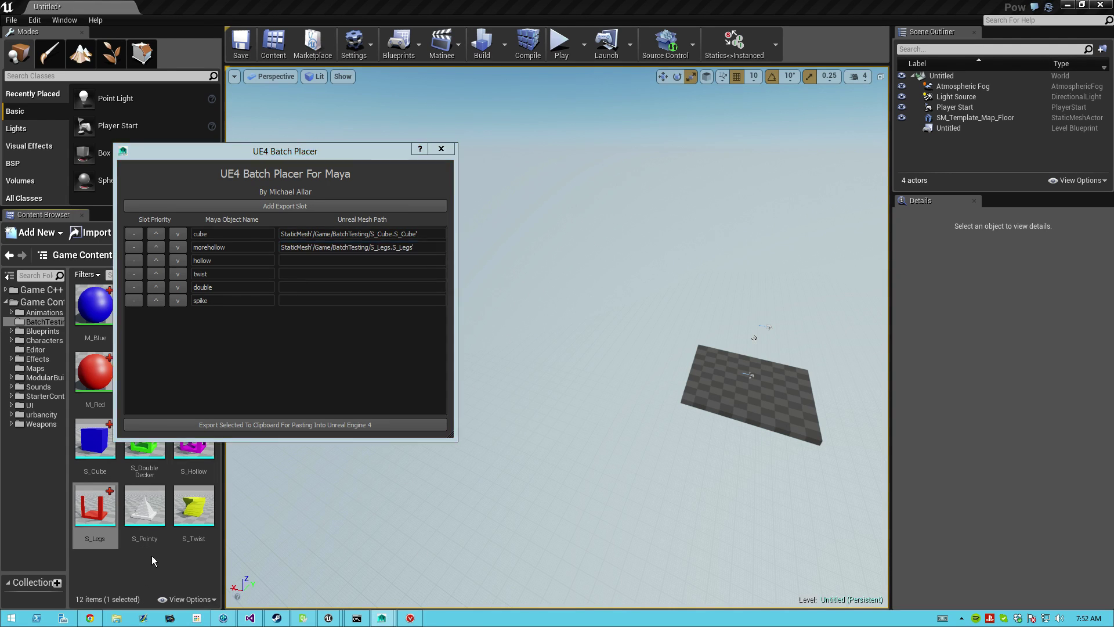
# Copy the S_Hollow mesh reference from Unreal Engine into the hollow slot's Unreal mesh path in the UE4 Batch Placer.
pyautogui.click(145, 531)
pyautogui.rightClick(193, 442)
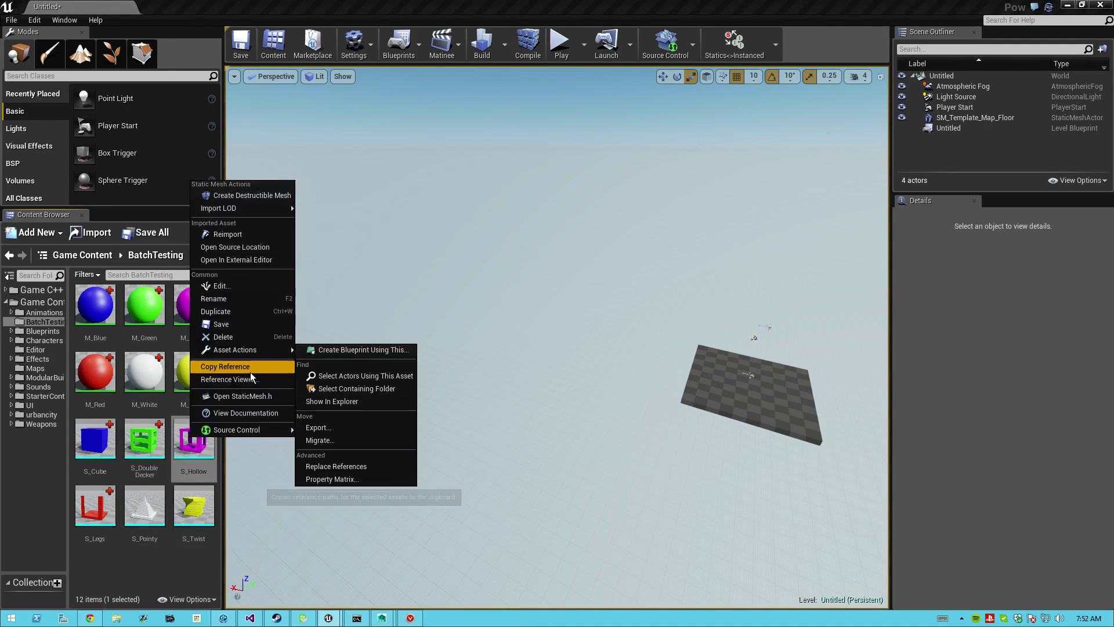
pyautogui.click(232, 366)
pyautogui.click(381, 618)
pyautogui.click(420, 563)
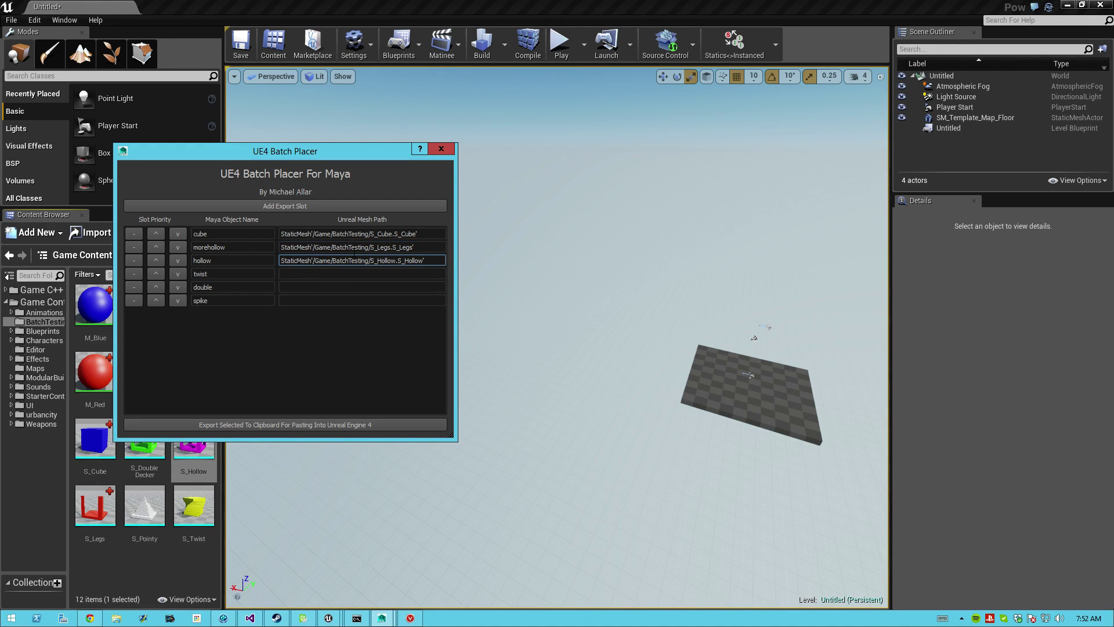
# Copy the S_Twist mesh reference from Unreal Engine into the twist slot's Unreal mesh path in the UE4 Batch Placer.
pyautogui.click(194, 508)
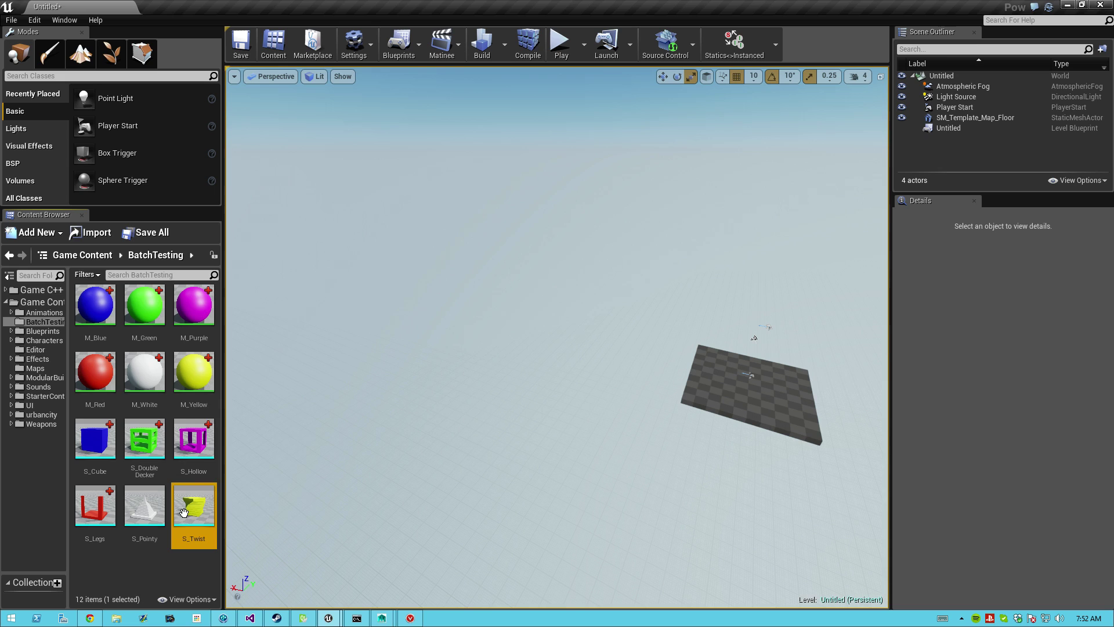
pyautogui.rightClick(206, 507)
pyautogui.click(271, 439)
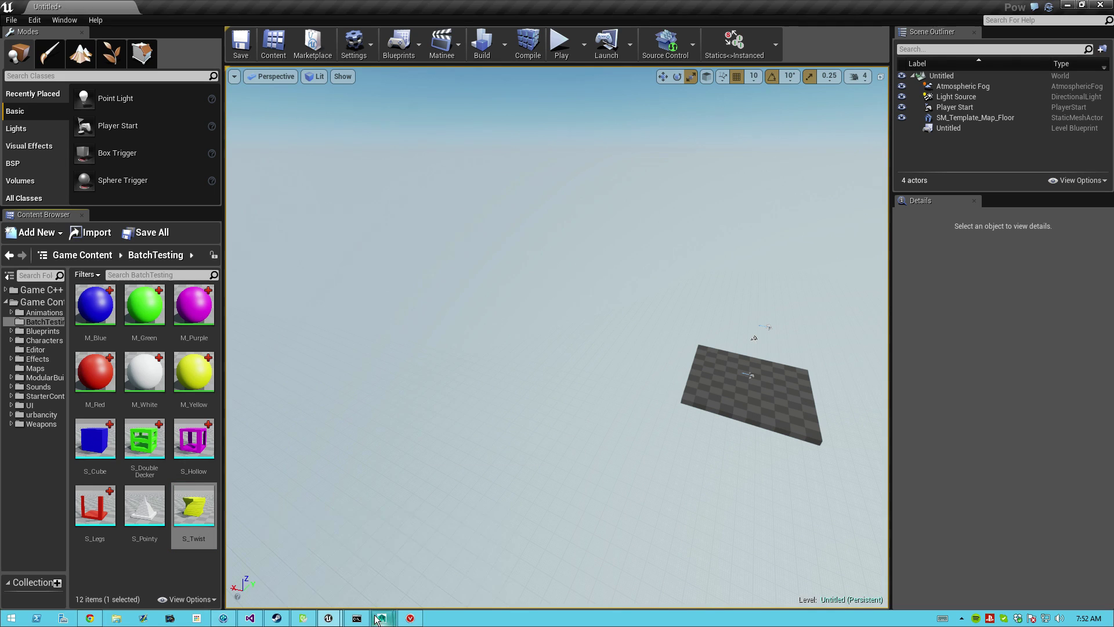
pyautogui.moveTo(382, 618)
pyautogui.click(447, 557)
pyautogui.click(303, 274)
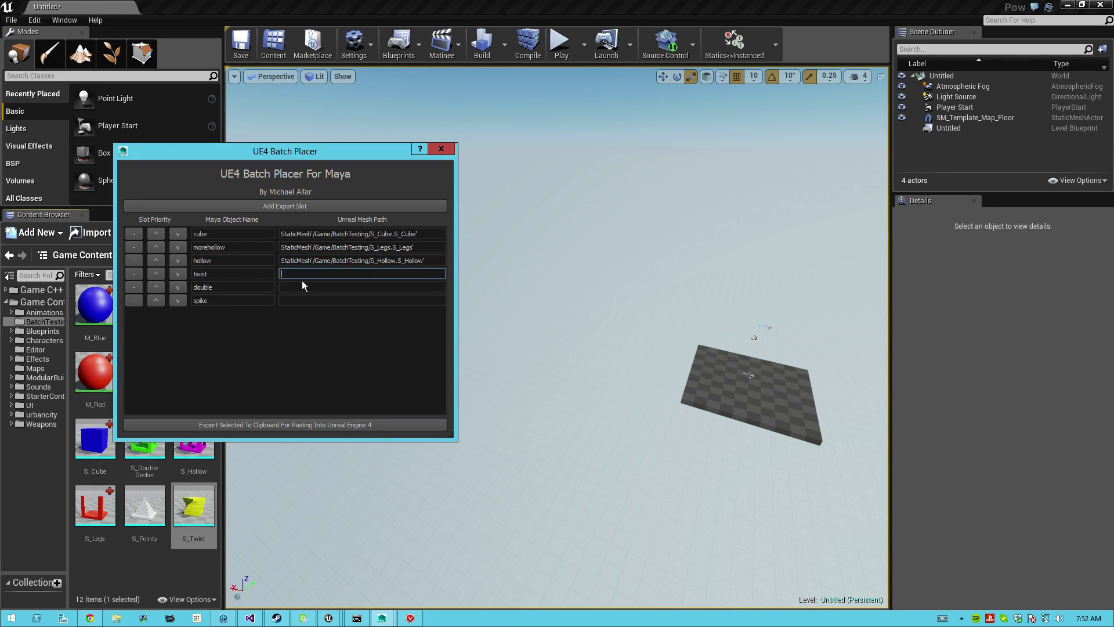
# Copy the S_DoubleDecker mesh reference from Unreal Engine into the double slot's Unreal mesh path in the UE4 Batch Placer.
pyautogui.click(150, 575)
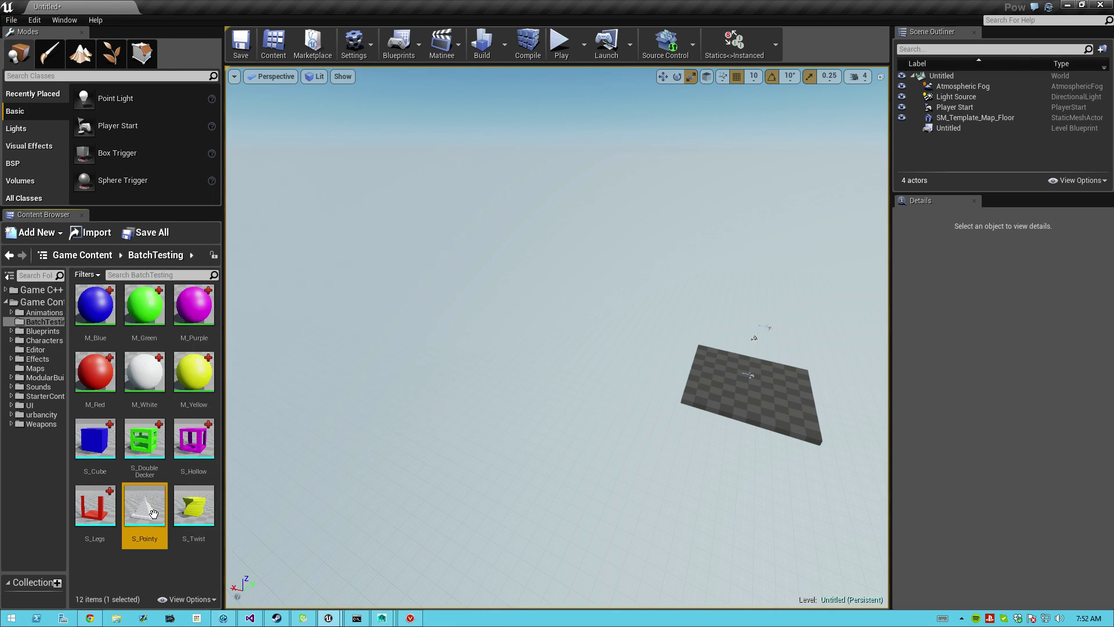
pyautogui.rightClick(154, 434)
pyautogui.click(219, 364)
pyautogui.moveTo(379, 614)
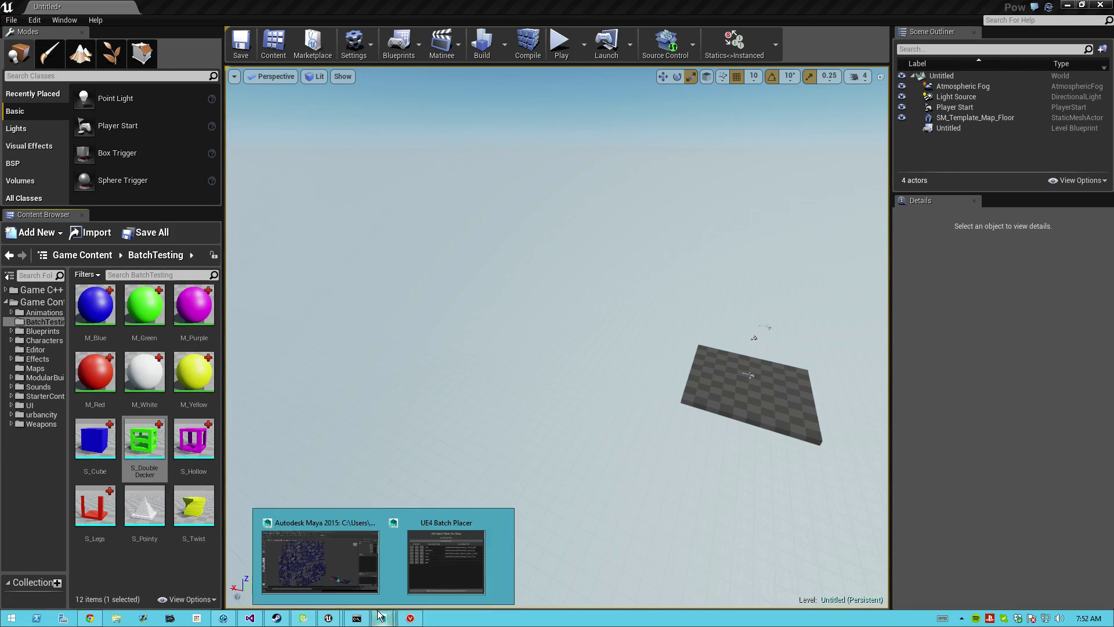
pyautogui.click(421, 558)
pyautogui.click(300, 288)
pyautogui.hotkey('ctrl', 'v')
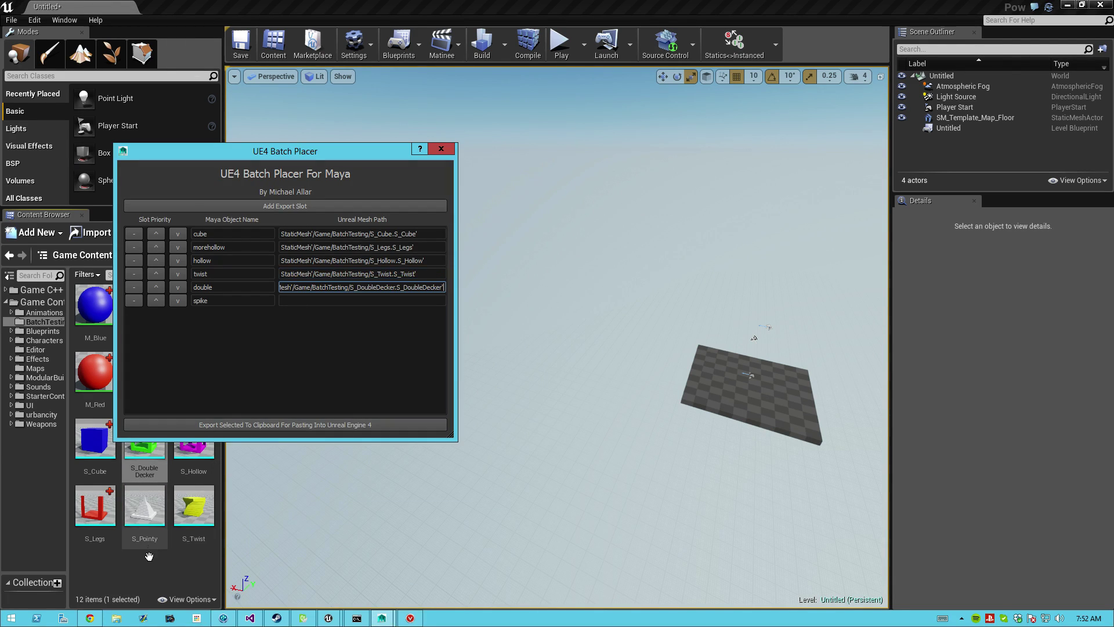
# Copy the S_Pointy mesh reference from Unreal Engine into the spike slot's Unreal mesh path in the UE4 Batch Placer.
pyautogui.click(172, 561)
pyautogui.rightClick(164, 517)
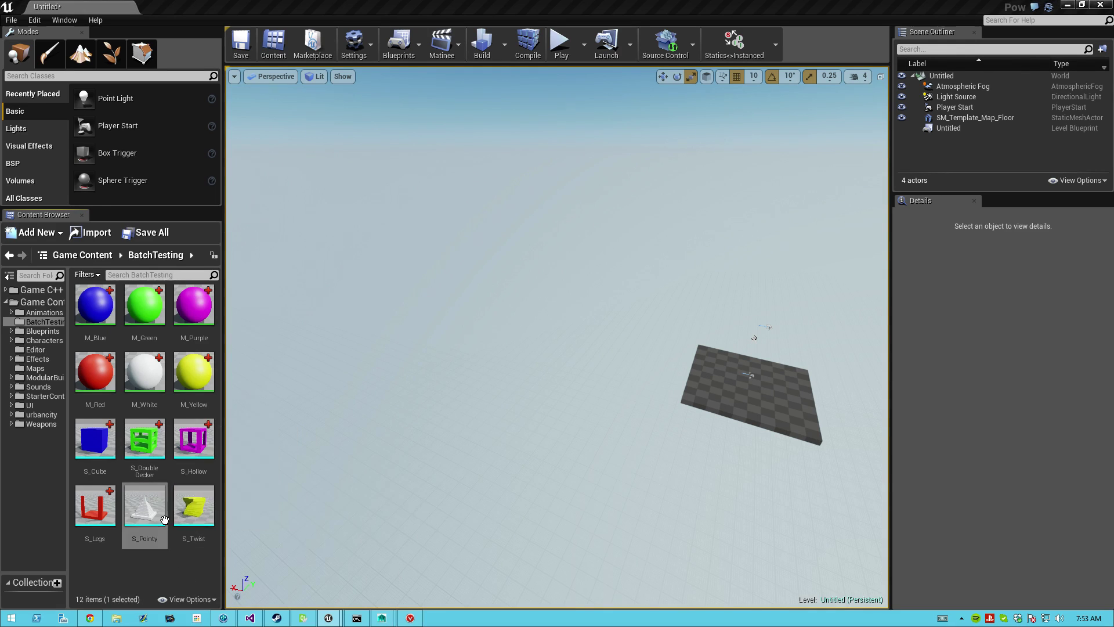
pyautogui.click(229, 453)
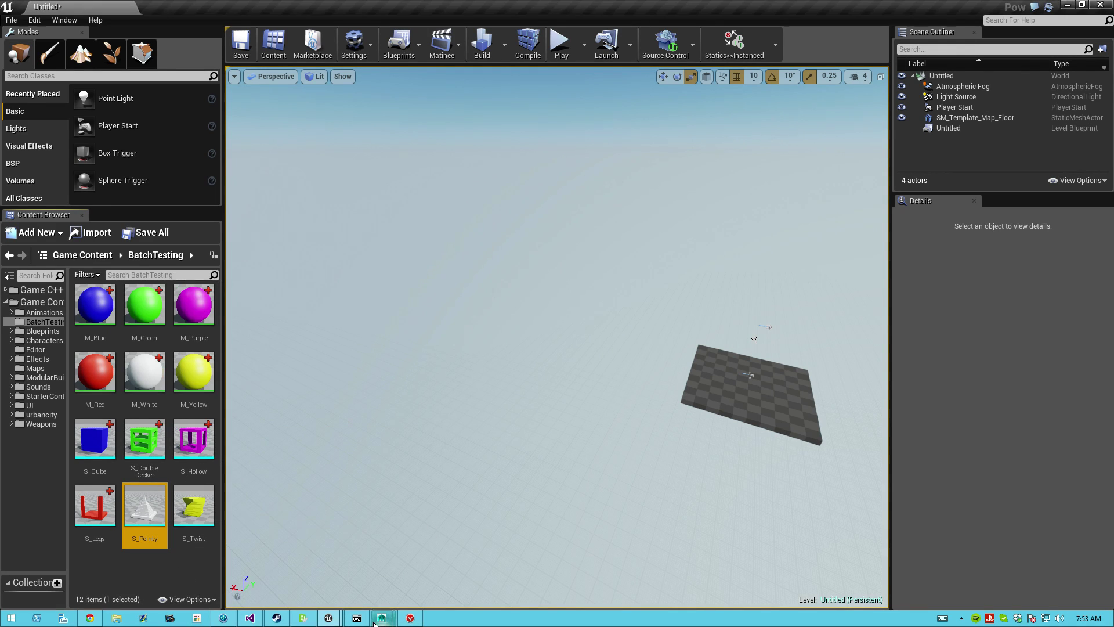
pyautogui.moveTo(377, 619)
pyautogui.click(451, 556)
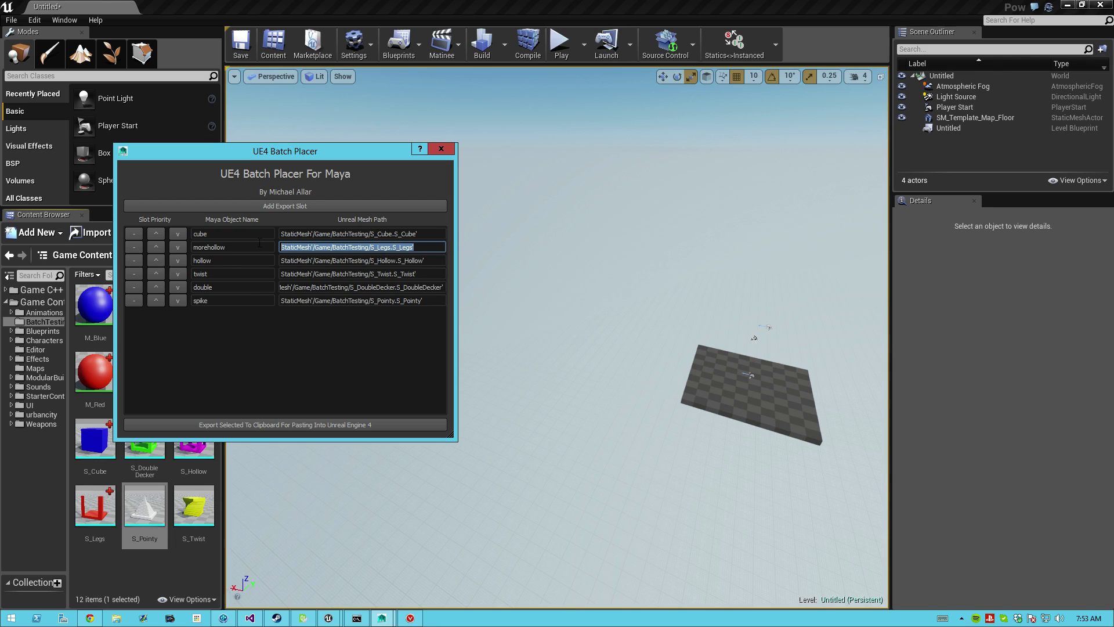
pyautogui.click(240, 246)
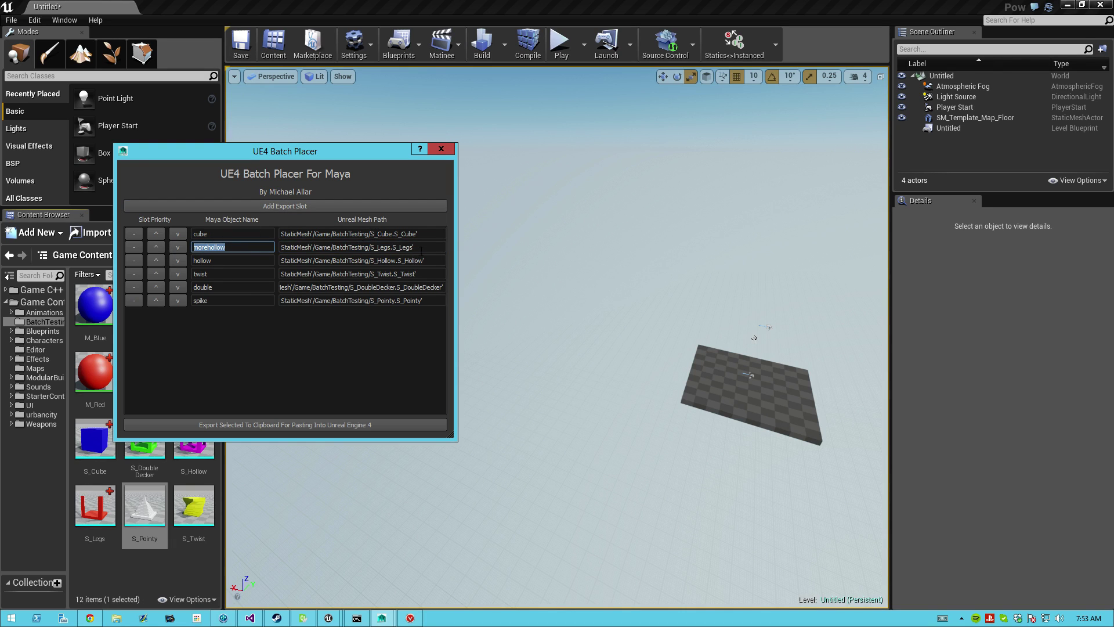
pyautogui.press('Tab')
pyautogui.moveTo(281, 155); pyautogui.dragTo(453, 164)
# Switch to Maya and select every piece of the generated tower, leaving out the separate row of source objects.
pyautogui.click(383, 621)
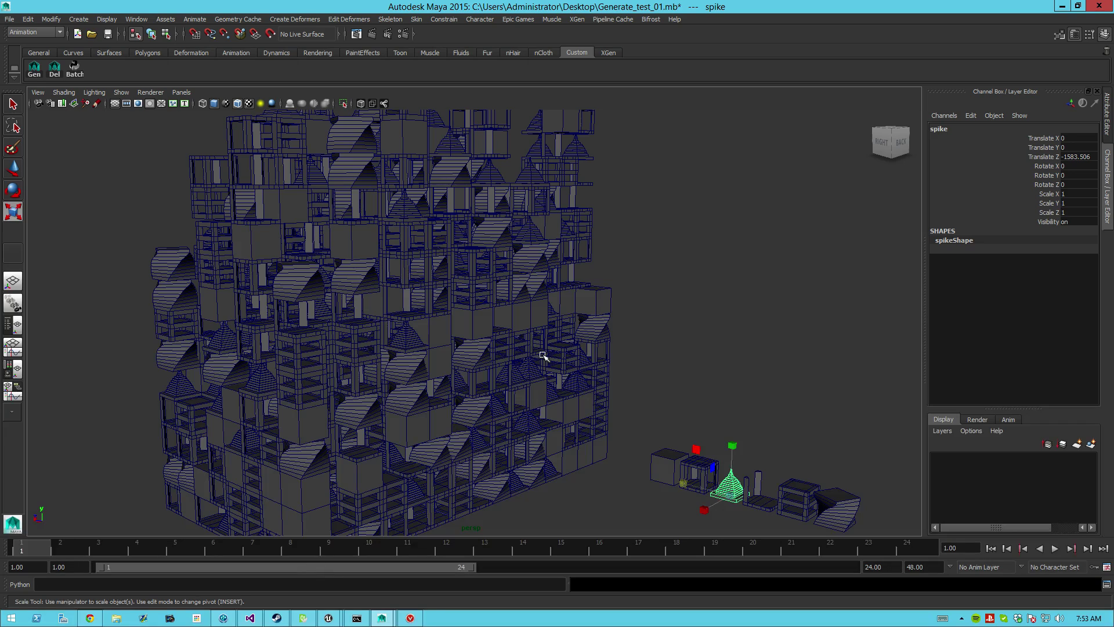
pyautogui.click(661, 310)
pyautogui.keyDown('alt'); pyautogui.moveTo(587, 357); pyautogui.dragTo(502, 325); pyautogui.keyUp('alt')
pyautogui.scroll(-5, 450, 390)
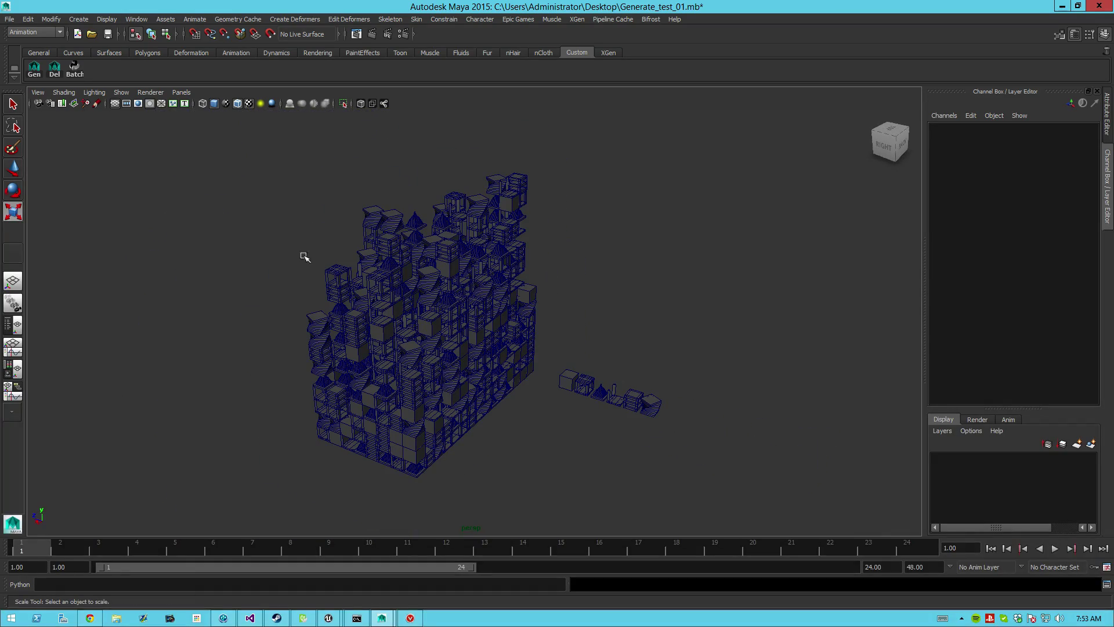
pyautogui.moveTo(188, 144); pyautogui.dragTo(545, 489)
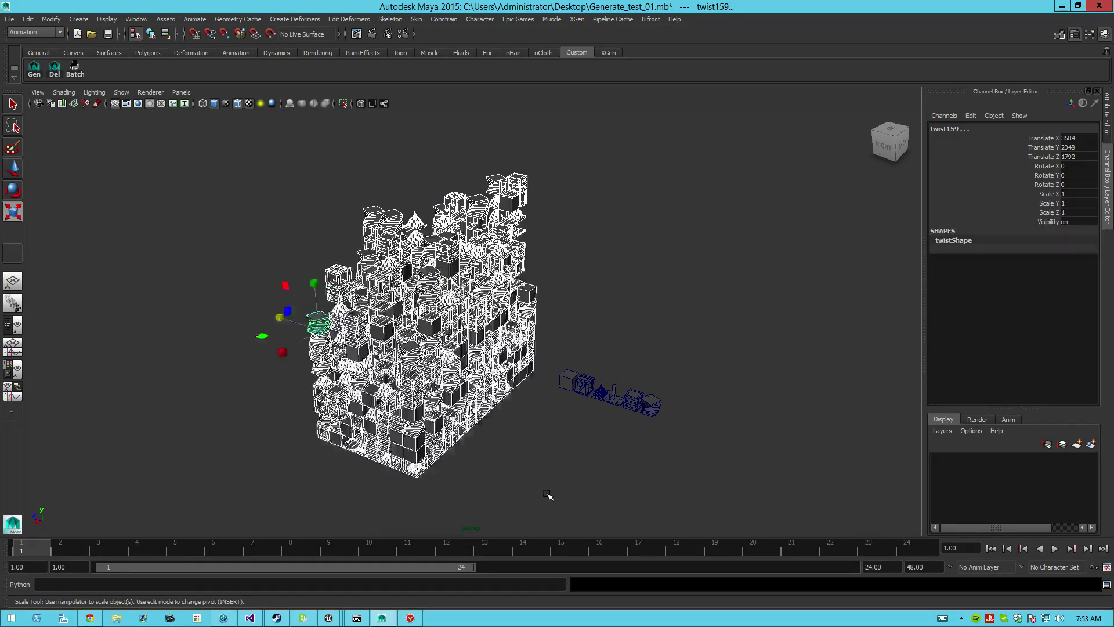
pyautogui.keyDown('alt'); pyautogui.moveTo(544, 489); pyautogui.dragTo(539, 473, button='middle'); pyautogui.keyUp('alt')
pyautogui.keyDown('alt'); pyautogui.moveTo(540, 473); pyautogui.dragTo(490, 441); pyautogui.keyUp('alt')
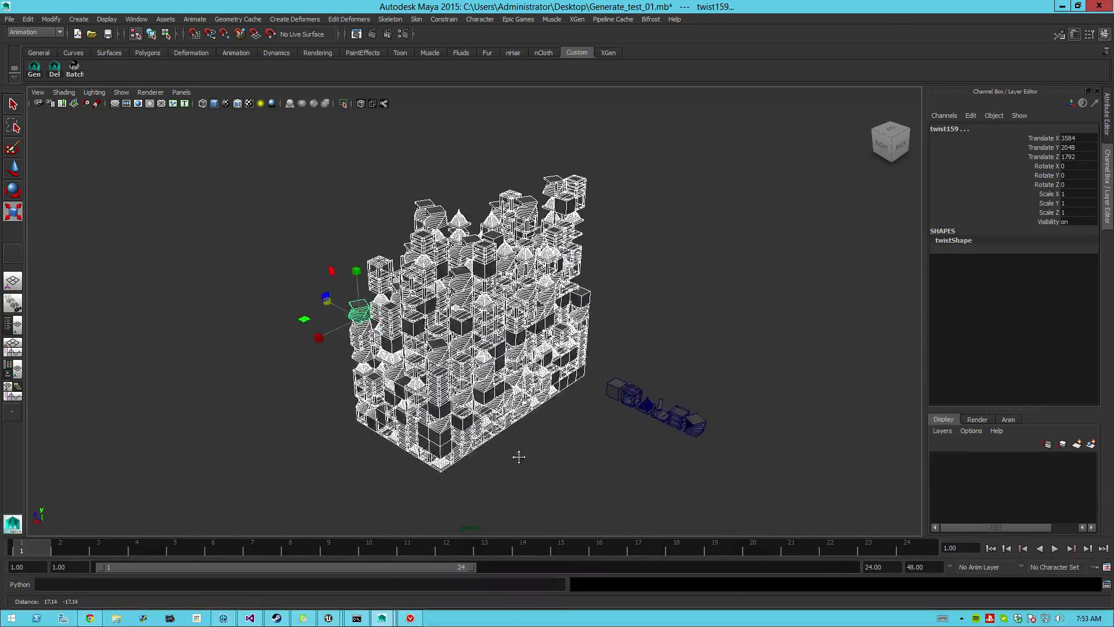
pyautogui.keyDown('alt'); pyautogui.moveTo(519, 456); pyautogui.dragTo(486, 433, button='middle'); pyautogui.keyUp('alt')
pyautogui.scroll(3, 485, 429)
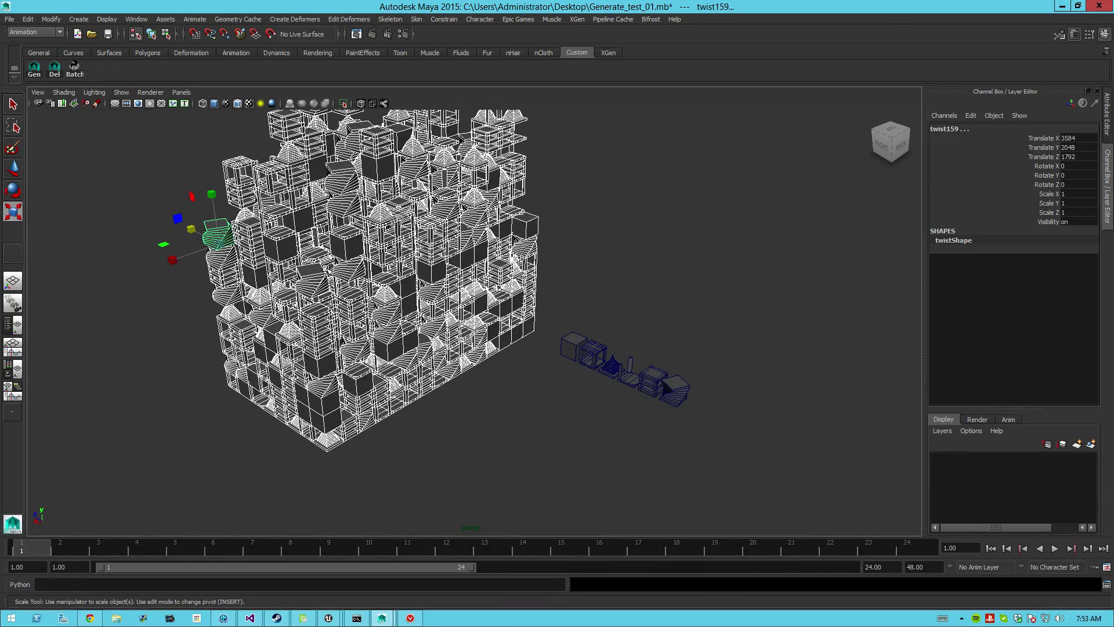
pyautogui.keyDown('alt'); pyautogui.moveTo(501, 393); pyautogui.dragTo(365, 255); pyautogui.keyUp('alt')
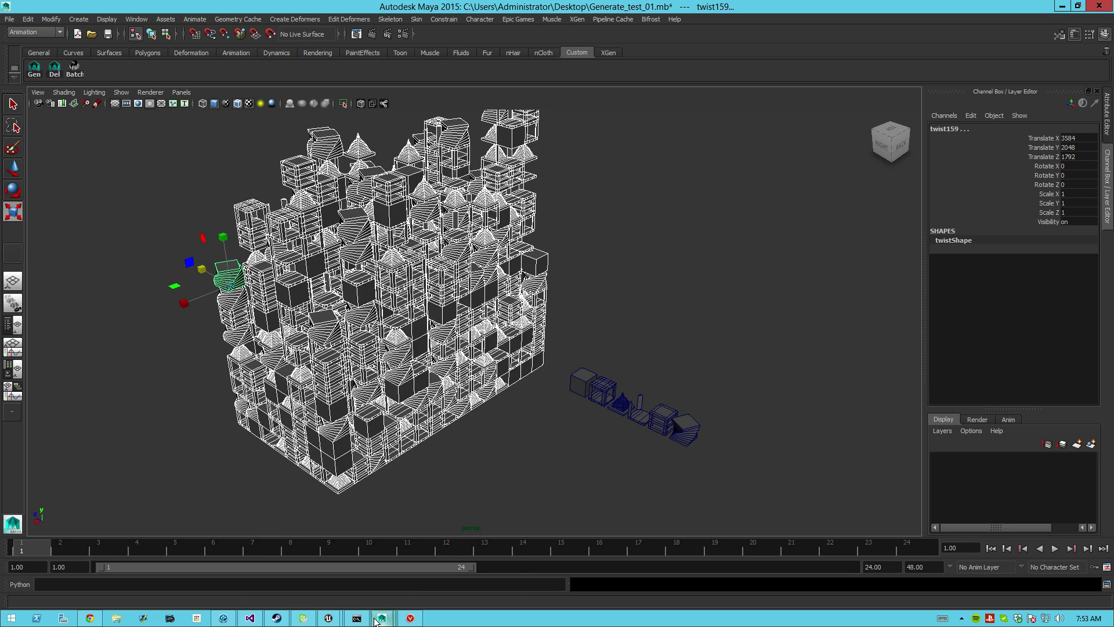
# Export the selected tower to the clipboard with the UE4 Batch Placer and paste it into the Unreal Engine level.
pyautogui.moveTo(376, 618)
pyautogui.click(446, 556)
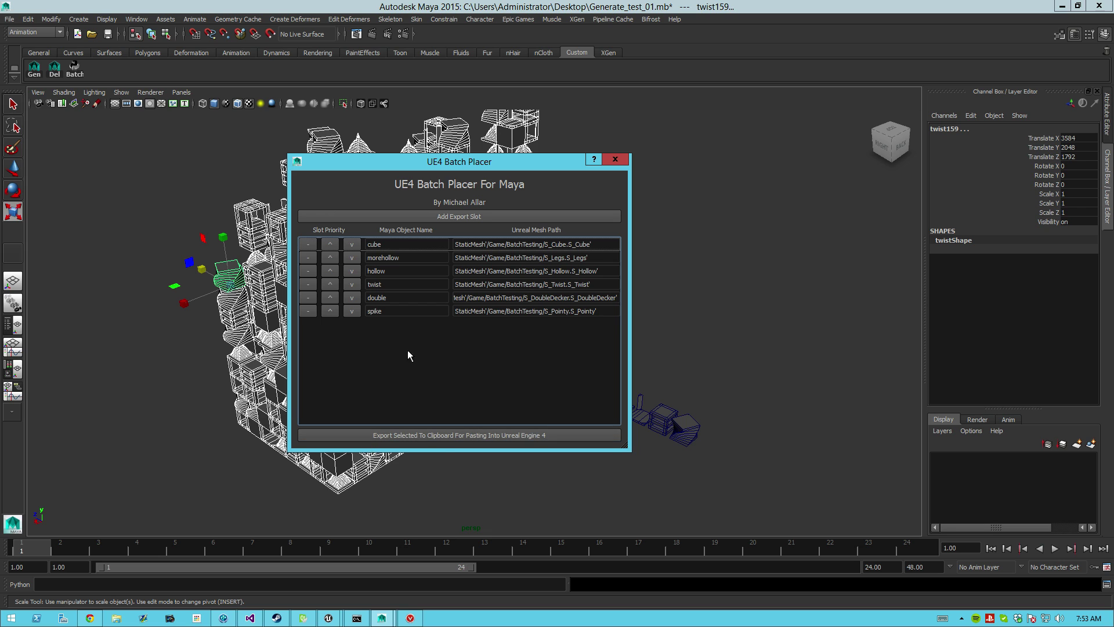
pyautogui.moveTo(328, 618)
pyautogui.click(394, 556)
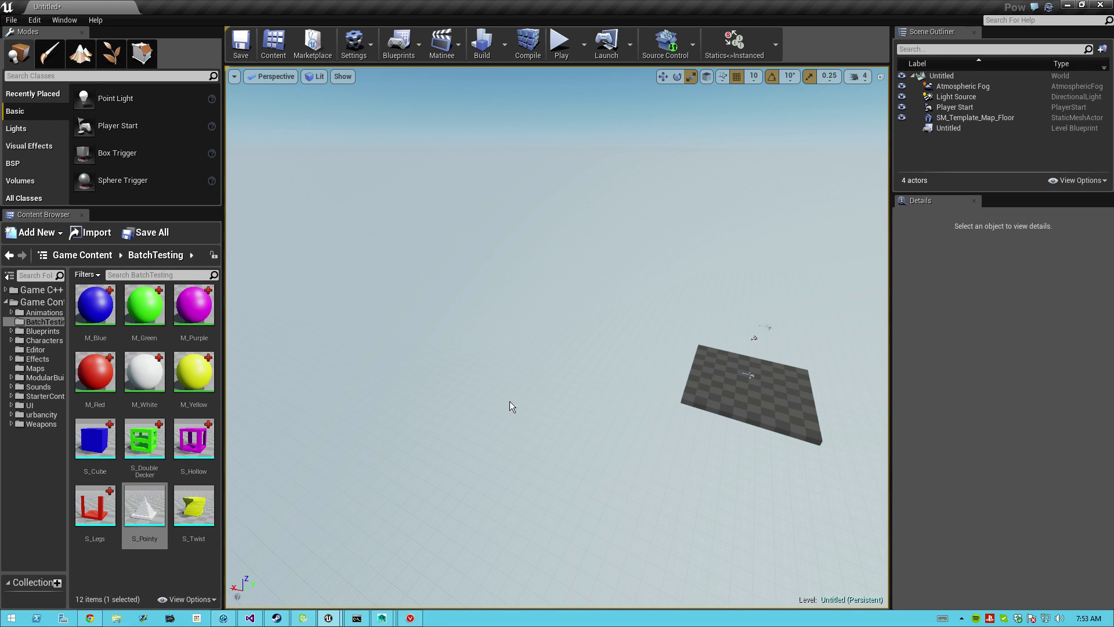
pyautogui.hotkey('ctrl', 'v')
pyautogui.click(454, 423)
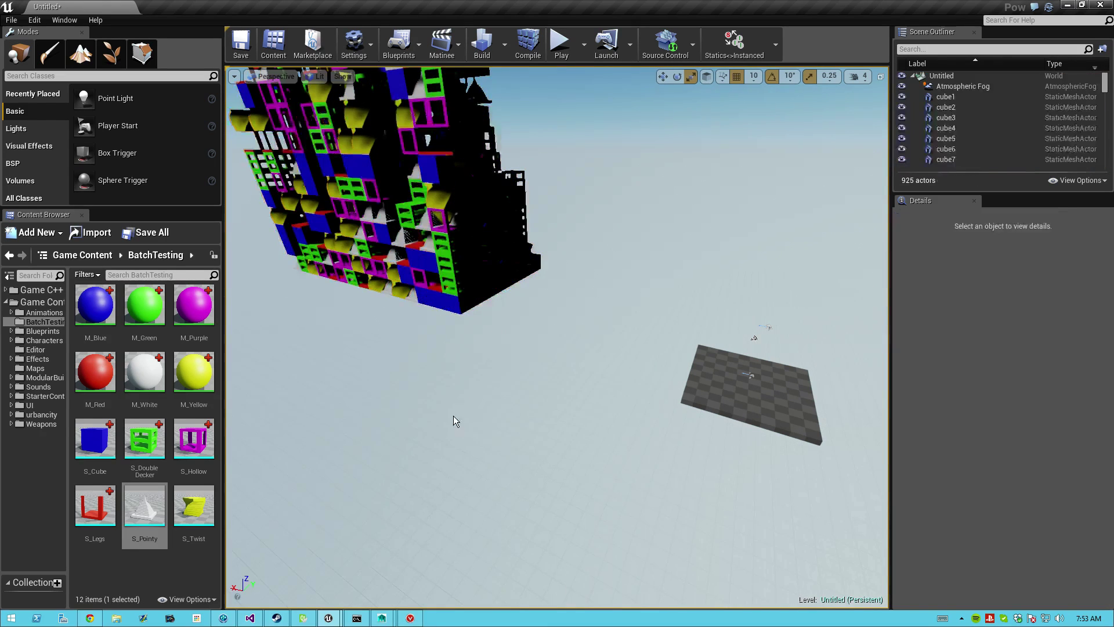
# Select several meshes of the pasted tower one by one and examine their location, rotation and scale values.
pyautogui.moveTo(453, 423); pyautogui.dragTo(465, 352, button='right')
pyautogui.press('w')
pyautogui.click(567, 171)
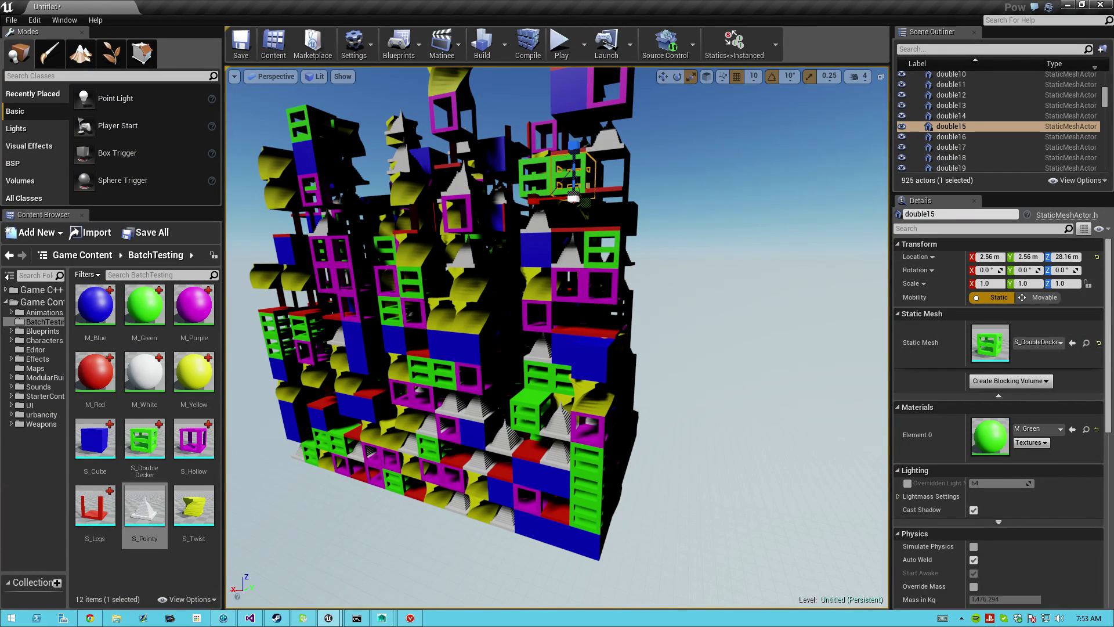
pyautogui.click(320, 157)
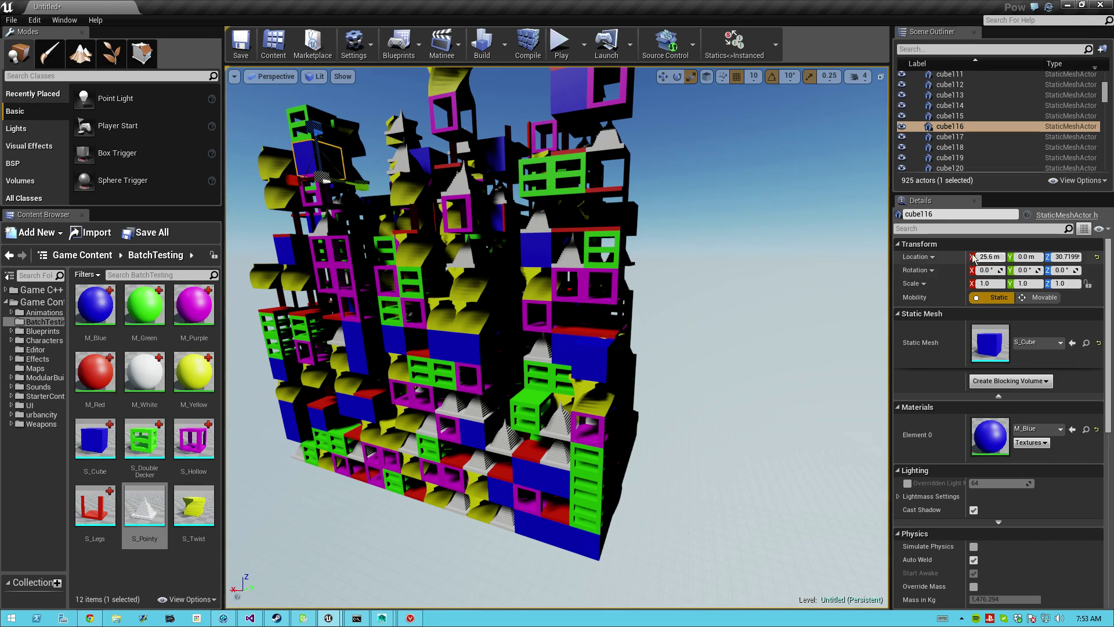
pyautogui.moveTo(885, 237); pyautogui.dragTo(807, 231)
pyautogui.click(602, 262)
pyautogui.click(526, 123)
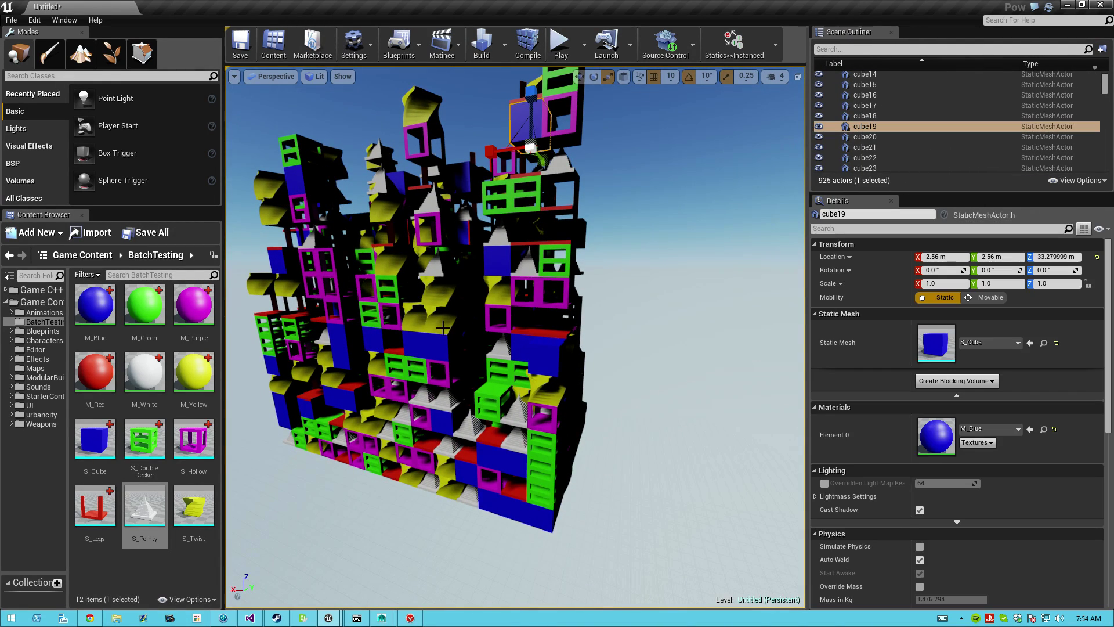
pyautogui.moveTo(526, 123); pyautogui.dragTo(442, 152, button='right')
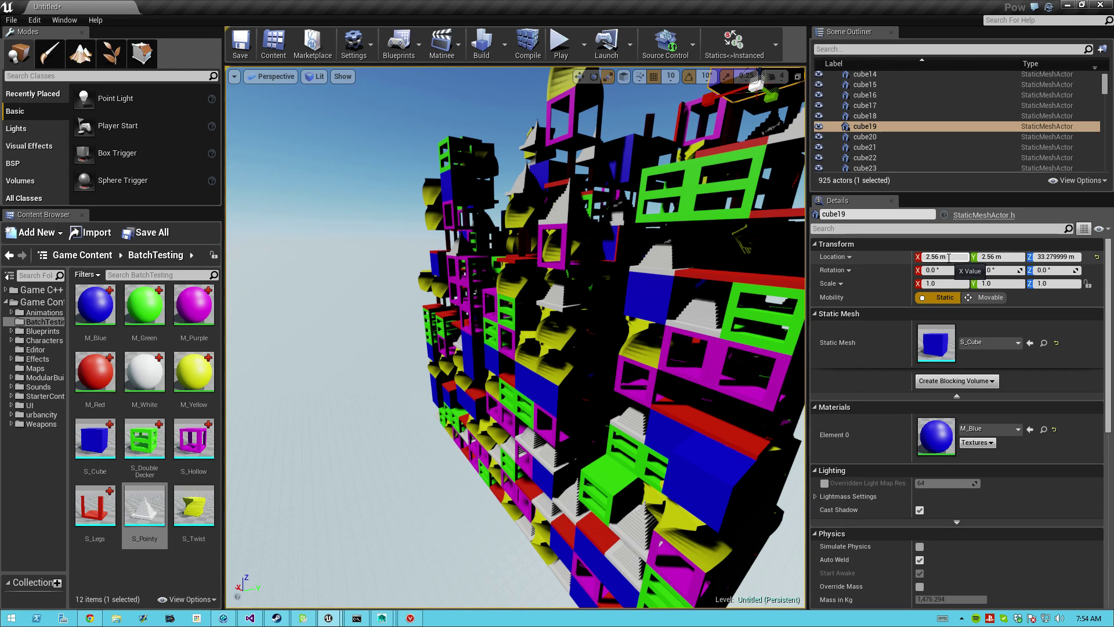
# Switch to Maya and select individual cubes of the tower to check their translate values against Unreal Engine.
pyautogui.moveTo(385, 616)
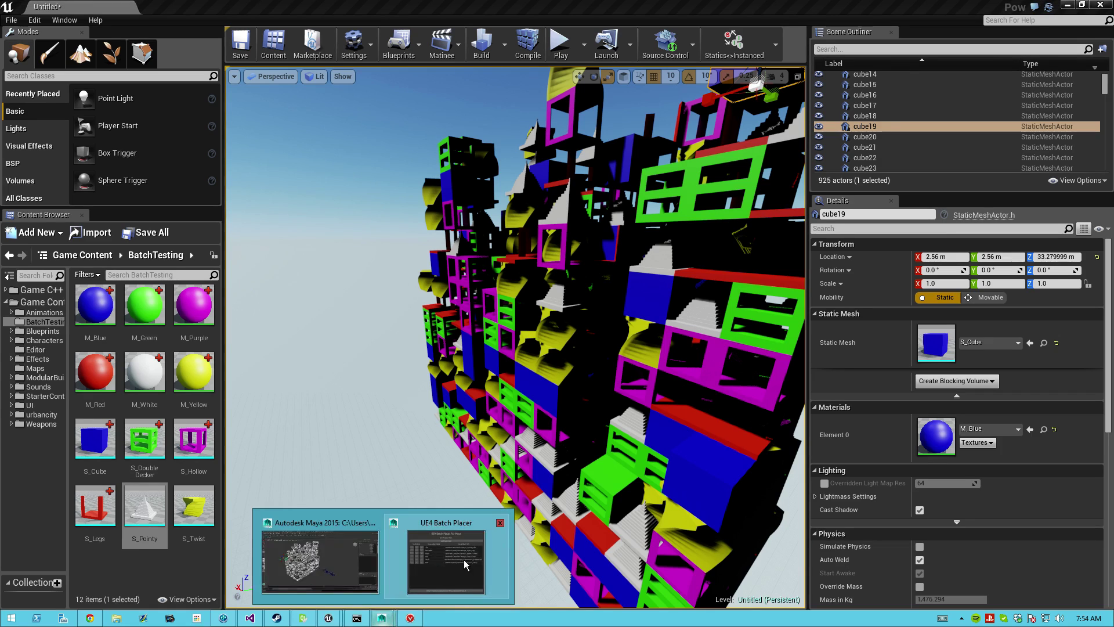
pyautogui.click(348, 562)
pyautogui.click(678, 255)
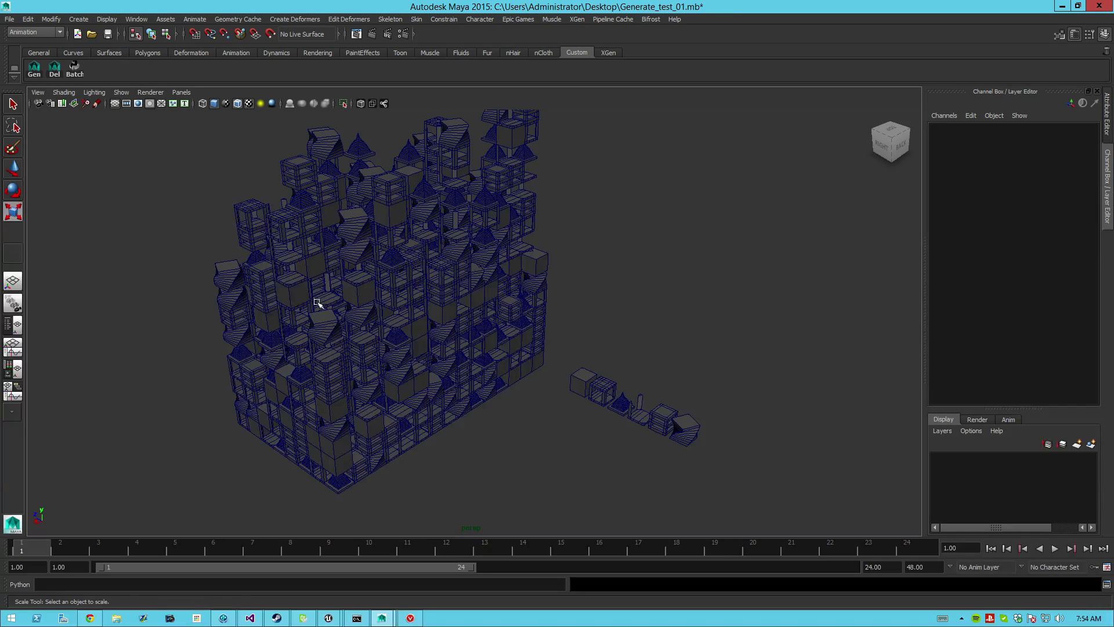
pyautogui.click(288, 304)
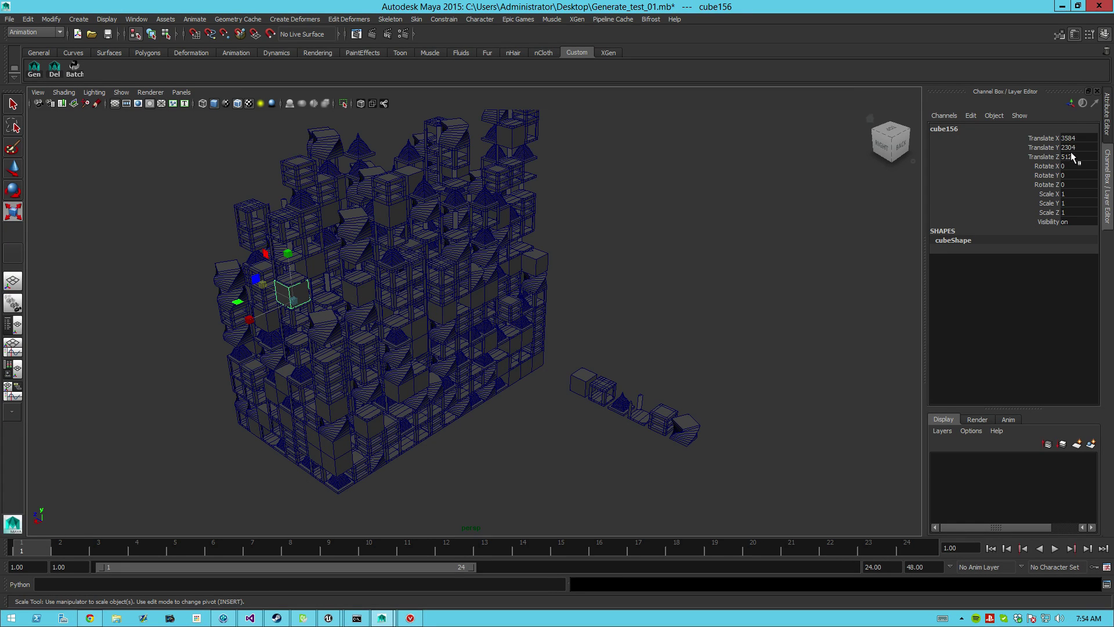
pyautogui.click(358, 295)
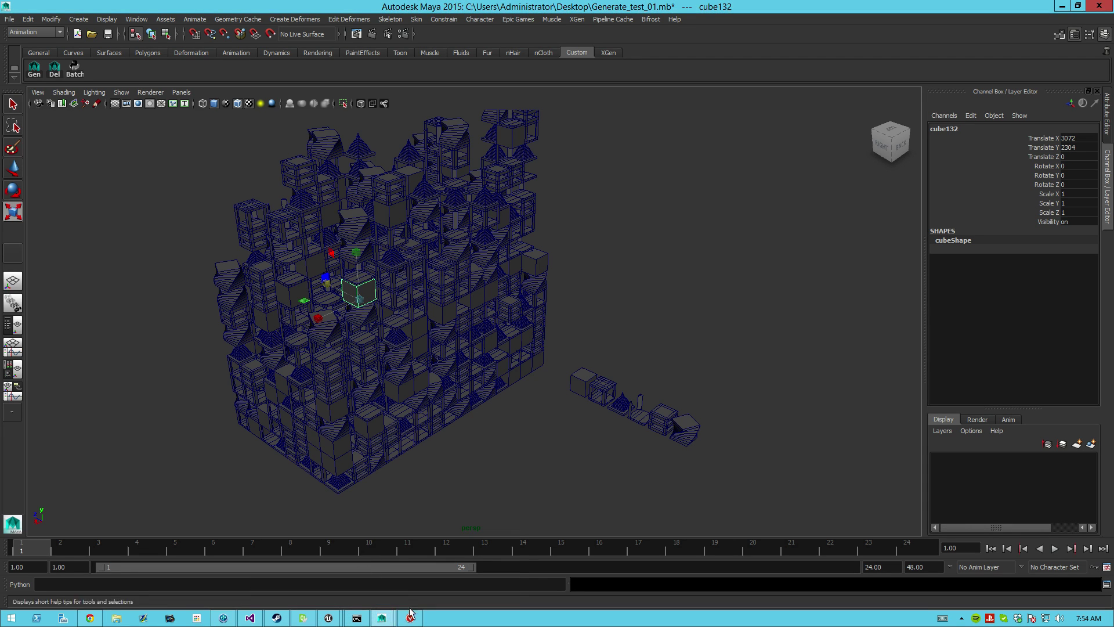
# Return to Unreal Engine and examine the upper part of the pasted tower with nothing selected.
pyautogui.moveTo(330, 618)
pyautogui.click(398, 565)
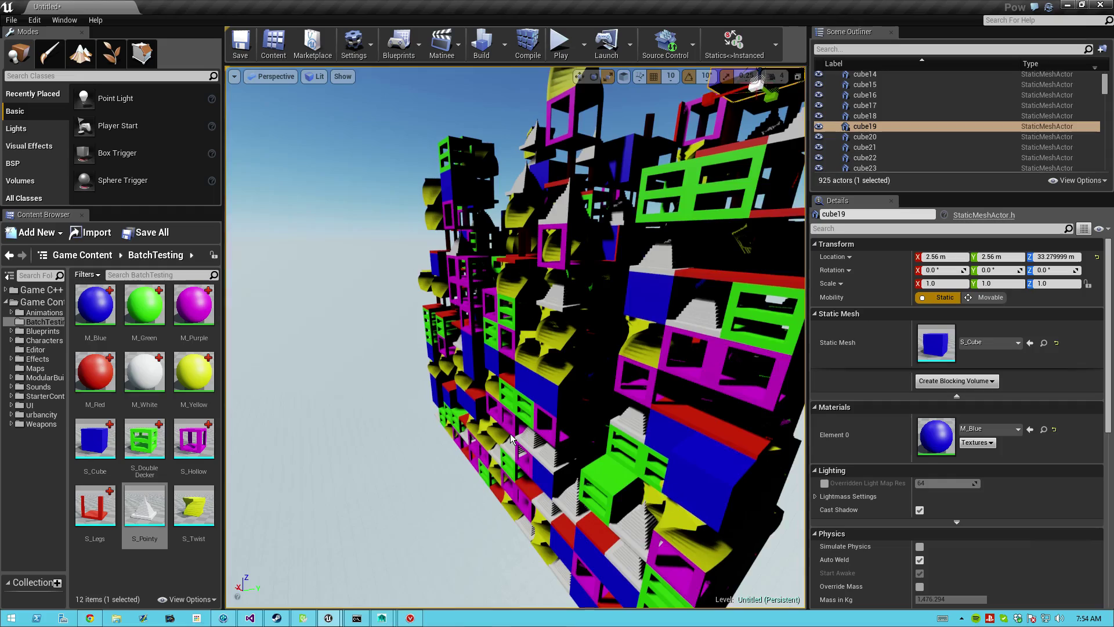
pyautogui.moveTo(513, 439); pyautogui.dragTo(536, 432, button='right')
pyautogui.press('w')
pyautogui.press('e')
pyautogui.click(544, 246)
pyautogui.press('w')
pyautogui.moveTo(544, 246)
pyautogui.mouseDown(button='right')
pyautogui.moveTo(554, 255)
pyautogui.moveTo(530, 241)
pyautogui.mouseUp(button='right')
pyautogui.moveTo(528, 493); pyautogui.dragTo(528, 505)
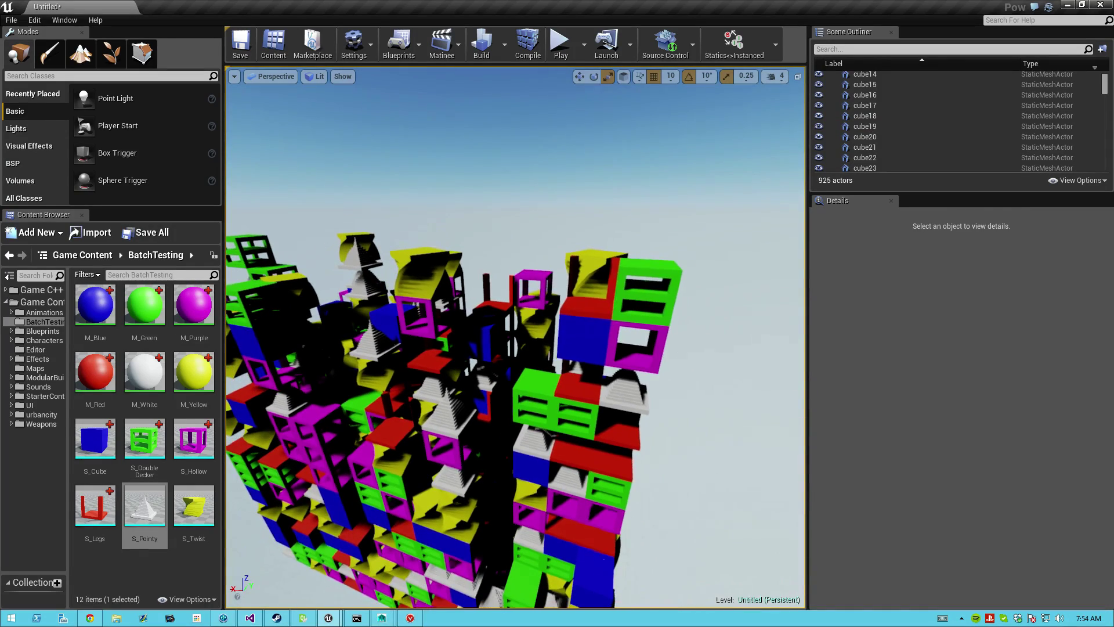
# Undo the recent actor selections and the paste of the tower in the level.
pyautogui.hotkey('ctrl', 'z')
pyautogui.hotkey('ctrl', 'z')
pyautogui.hotkey('ctrl', 'z')
pyautogui.hotkey('ctrl', 'z')
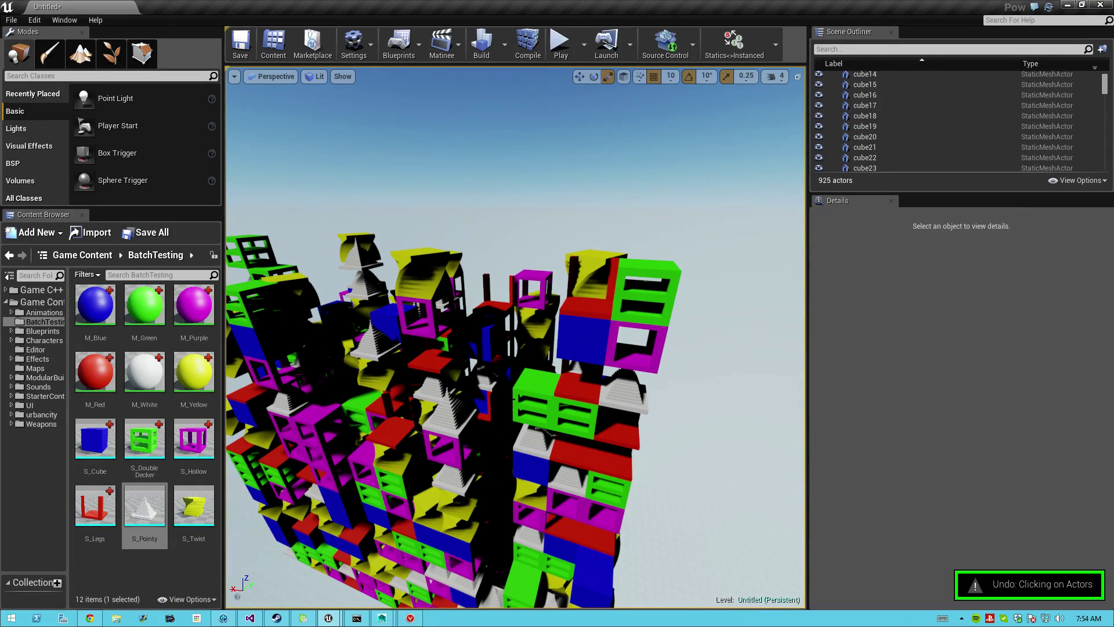
pyautogui.hotkey('ctrl', 'z')
pyautogui.hotkey('ctrl', 'z')
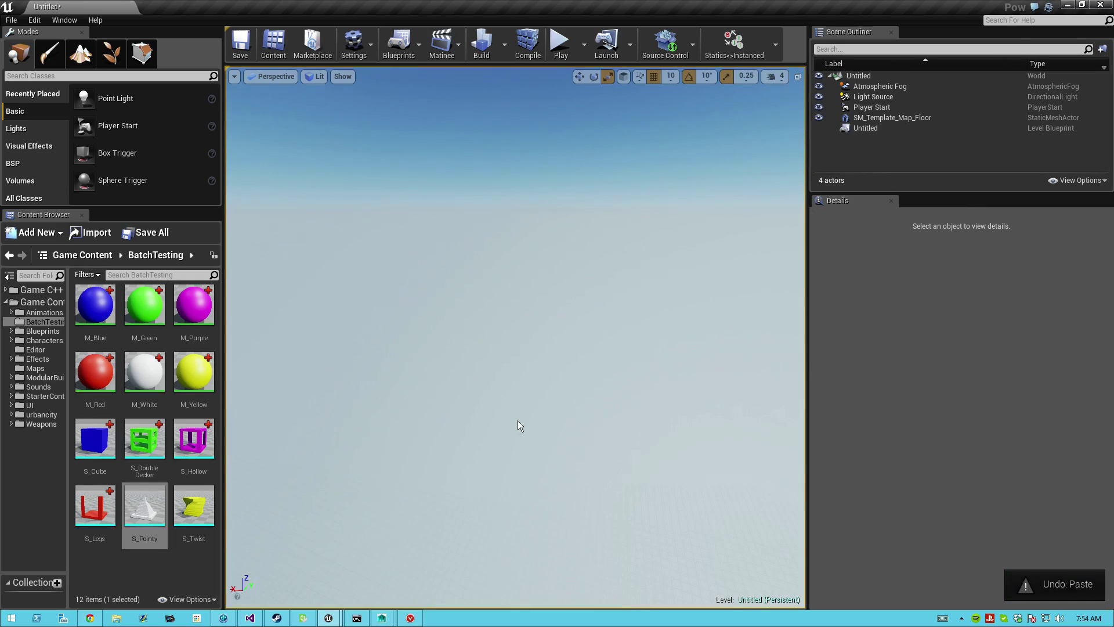
# In Maya, uniformly enlarge the double5 piece at the tower's top corner to several times its size and shrink the double137 piece.
pyautogui.moveTo(381, 618)
pyautogui.click(338, 573)
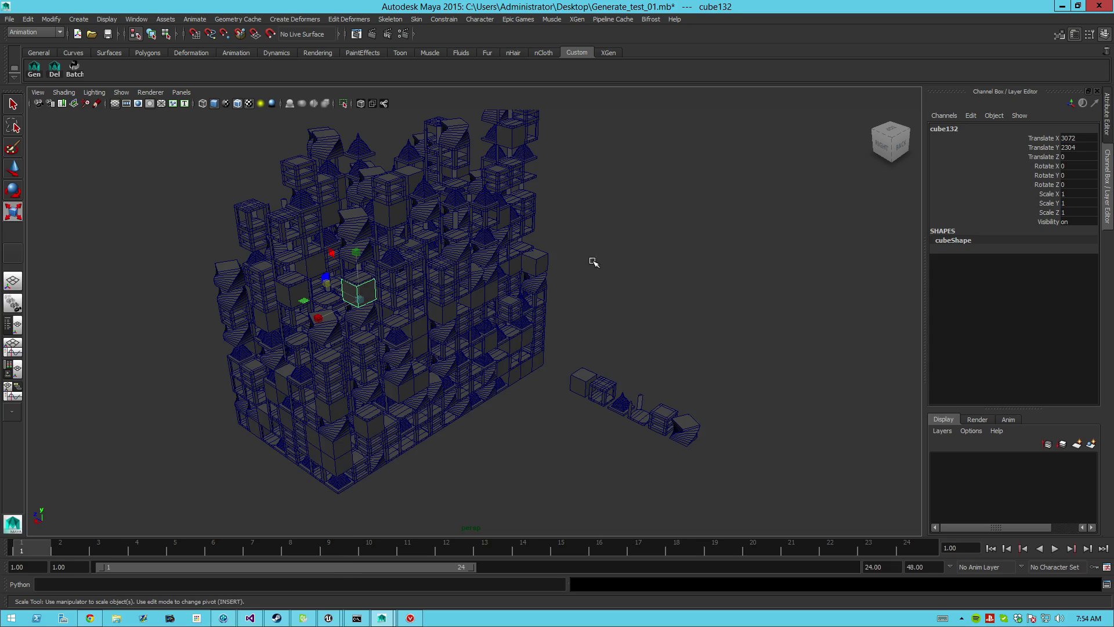
pyautogui.keyDown('alt'); pyautogui.moveTo(603, 263); pyautogui.dragTo(650, 363, button='middle'); pyautogui.keyUp('alt')
pyautogui.scroll(3, 529, 305)
pyautogui.click(529, 226)
pyautogui.keyDown('alt'); pyautogui.moveTo(649, 363); pyautogui.dragTo(587, 345); pyautogui.keyUp('alt')
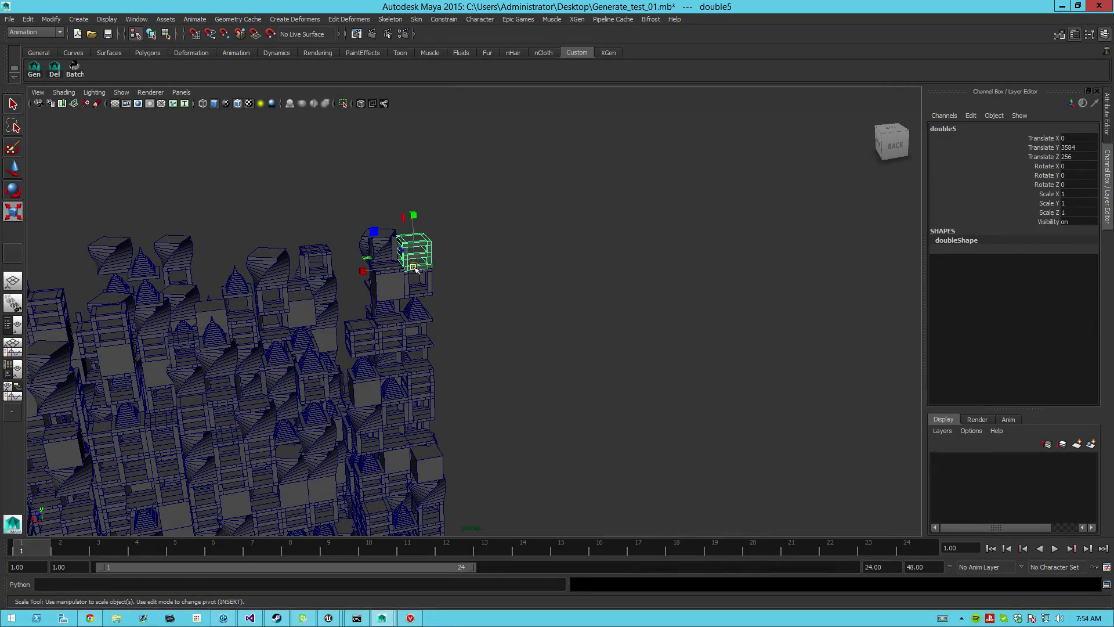
pyautogui.moveTo(415, 268); pyautogui.dragTo(557, 330)
pyautogui.click(546, 400)
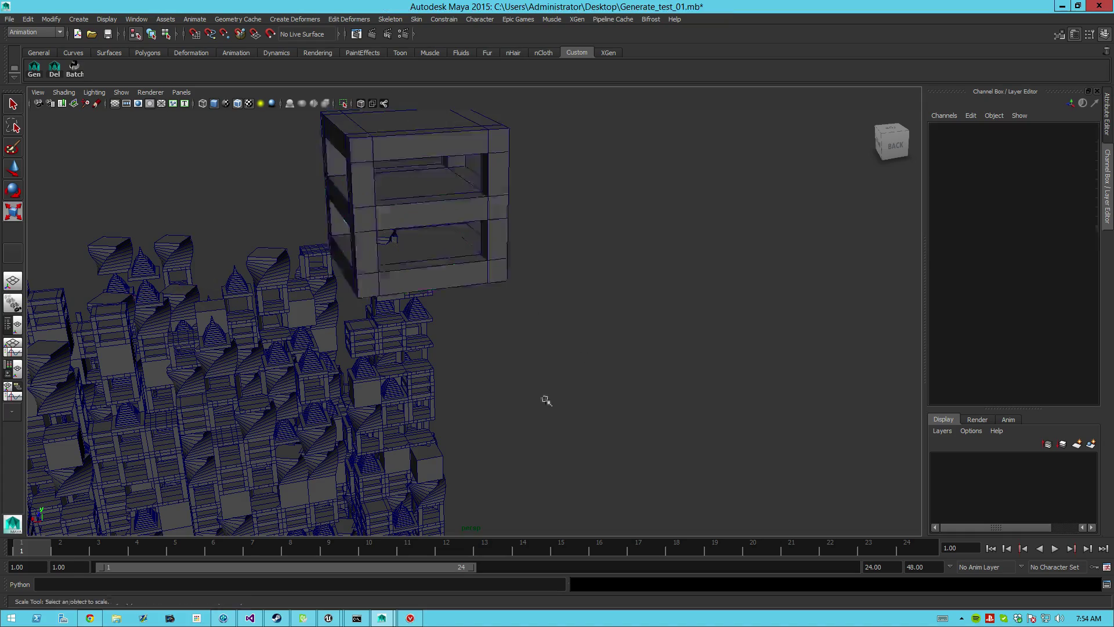
pyautogui.keyDown('alt'); pyautogui.moveTo(545, 400); pyautogui.dragTo(303, 231); pyautogui.keyUp('alt')
pyautogui.click(309, 216)
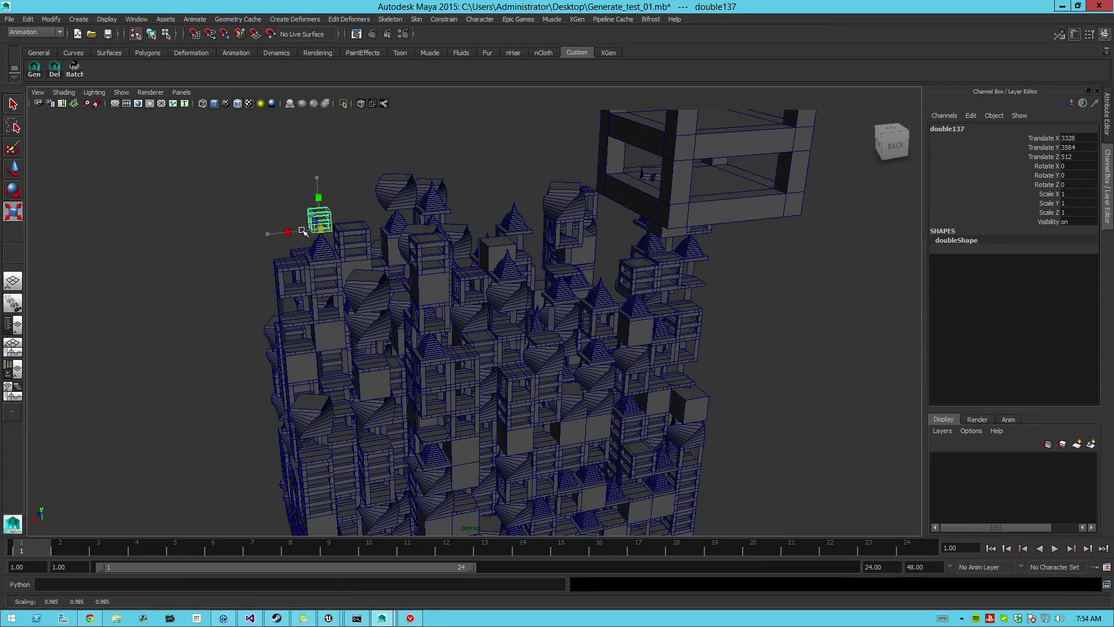
# Scale the twist115 piece on top of the tower uniformly to about 3.36 and rotate it about -63 degrees around Z.
pyautogui.click(394, 189)
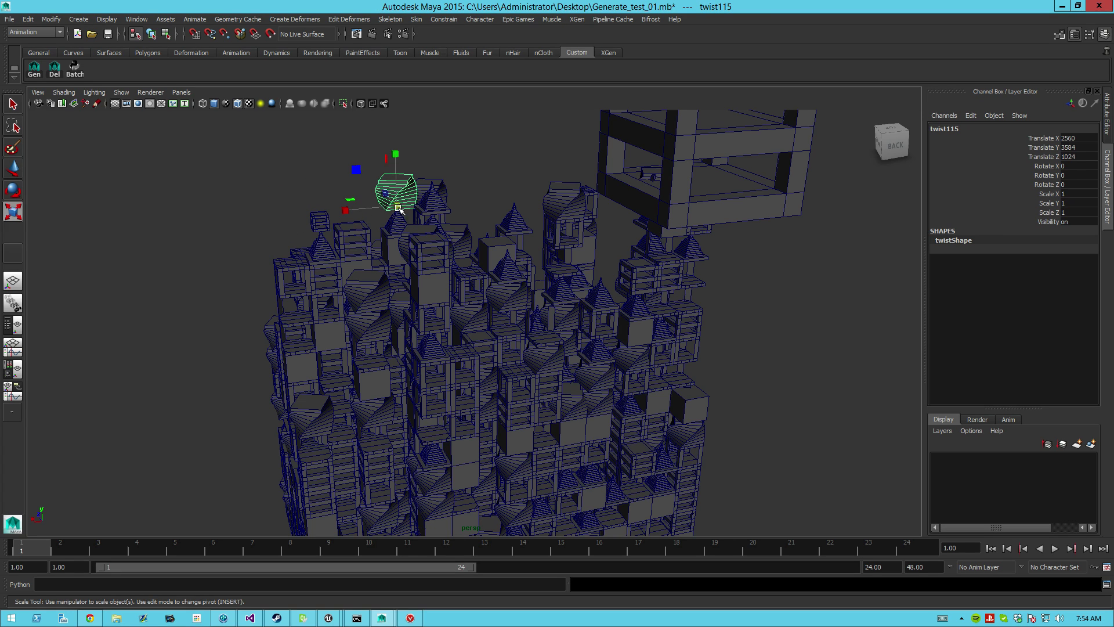
pyautogui.moveTo(399, 209); pyautogui.dragTo(475, 255)
pyautogui.press('e')
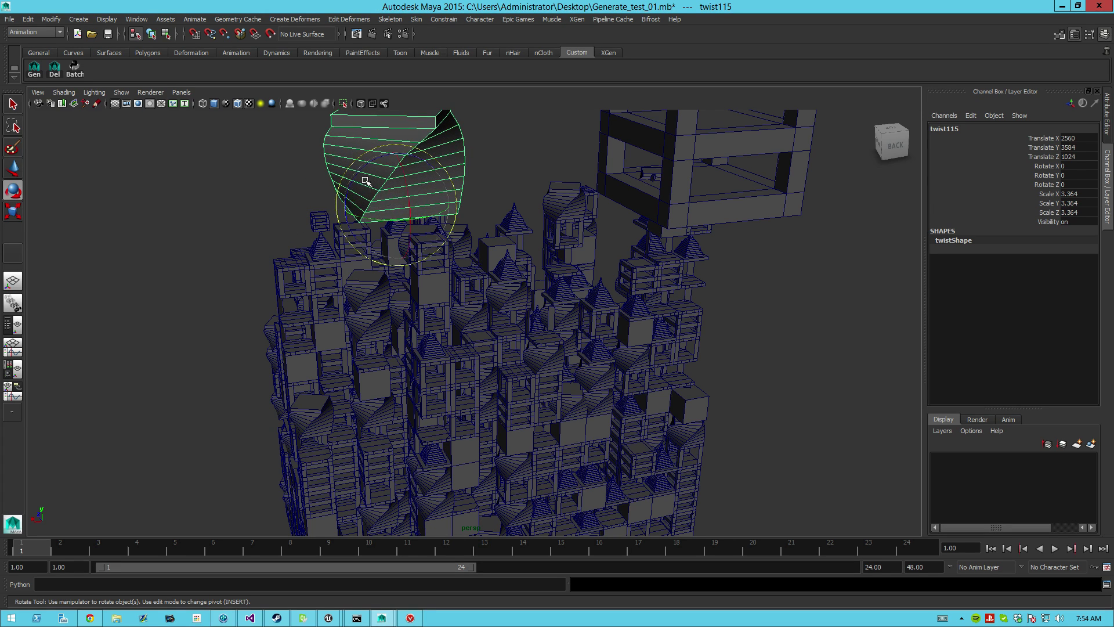
pyautogui.moveTo(359, 174); pyautogui.dragTo(270, 263)
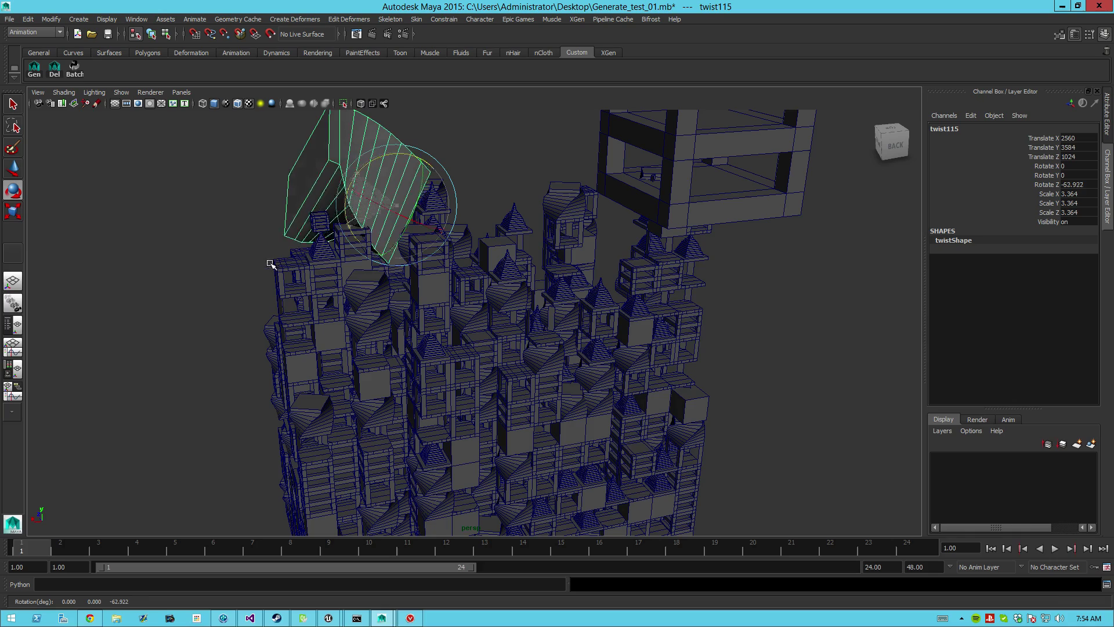
pyautogui.click(174, 279)
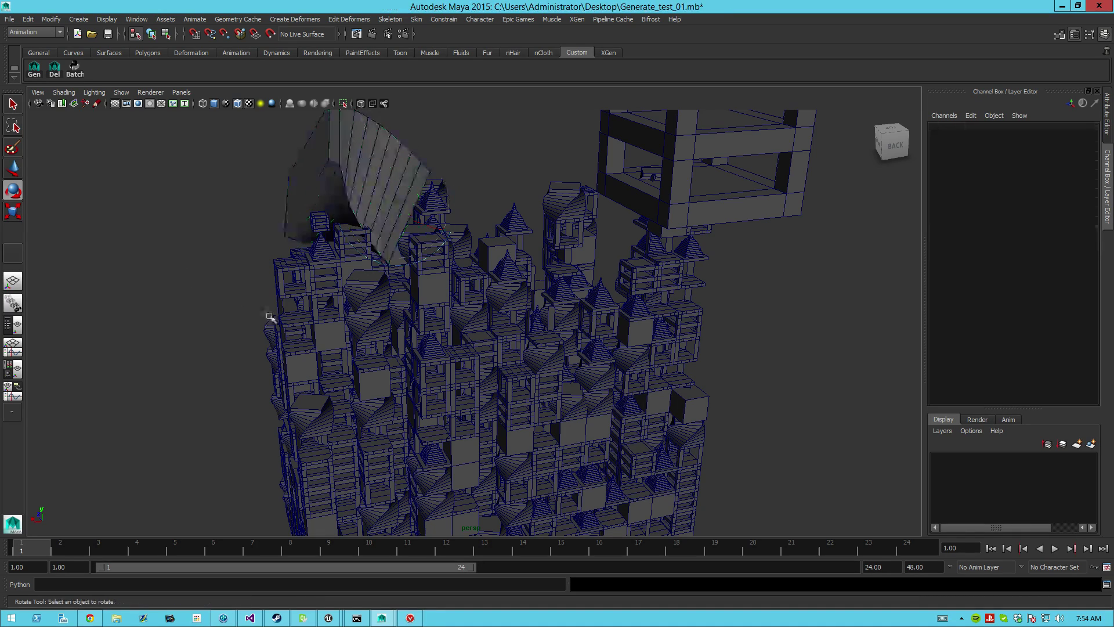
# Select the whole modified tower without the source objects and export it to the clipboard with the UE4 Batch Placer.
pyautogui.scroll(-5, 214, 388)
pyautogui.keyDown('alt'); pyautogui.moveTo(243, 381); pyautogui.dragTo(443, 341); pyautogui.keyUp('alt')
pyautogui.keyDown('alt'); pyautogui.moveTo(391, 353); pyautogui.dragTo(530, 324, button='middle'); pyautogui.keyUp('alt')
pyautogui.keyDown('alt'); pyautogui.moveTo(352, 196); pyautogui.dragTo(365, 231, button='middle'); pyautogui.keyUp('alt')
pyautogui.moveTo(274, 169); pyautogui.dragTo(552, 491)
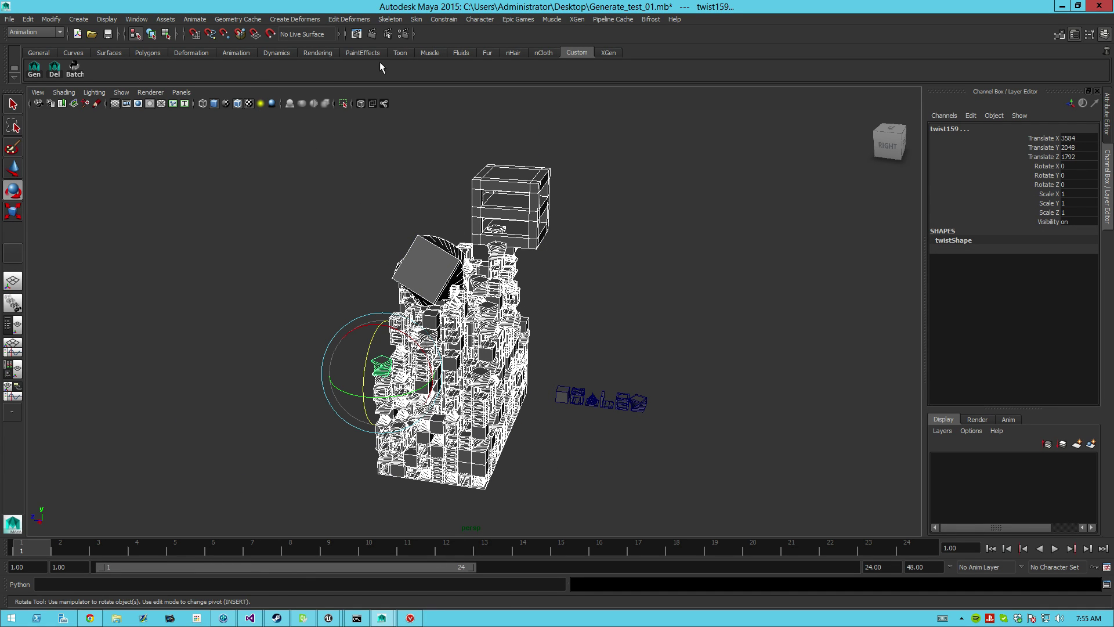
pyautogui.click(74, 69)
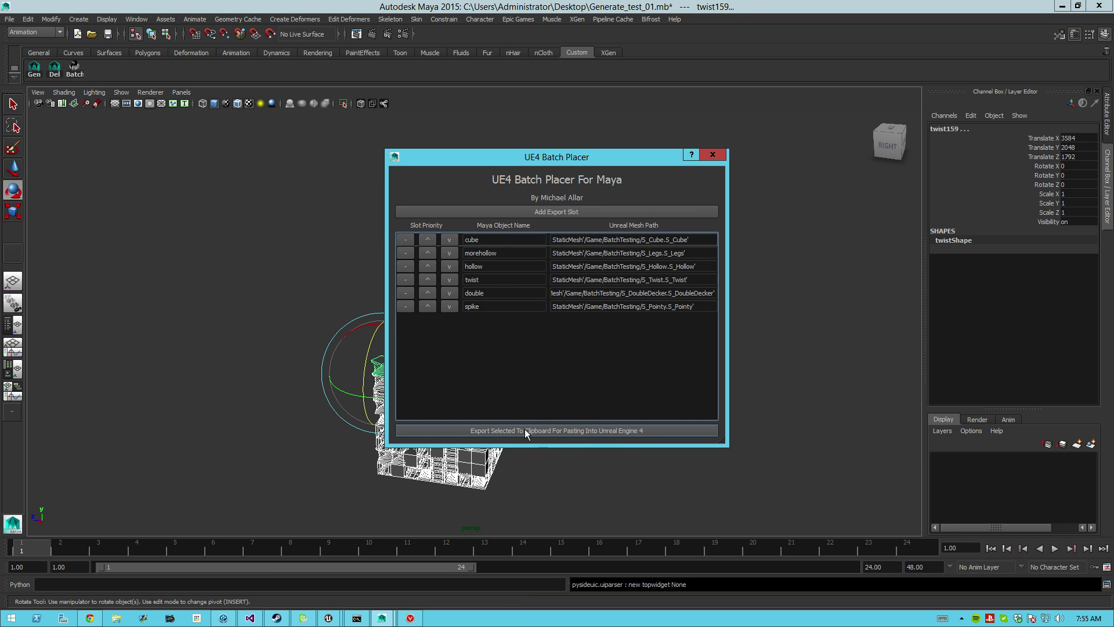
pyautogui.click(525, 431)
# Switch to Unreal Engine, paste the modified tower into the level and clear the selection.
pyautogui.moveTo(329, 621)
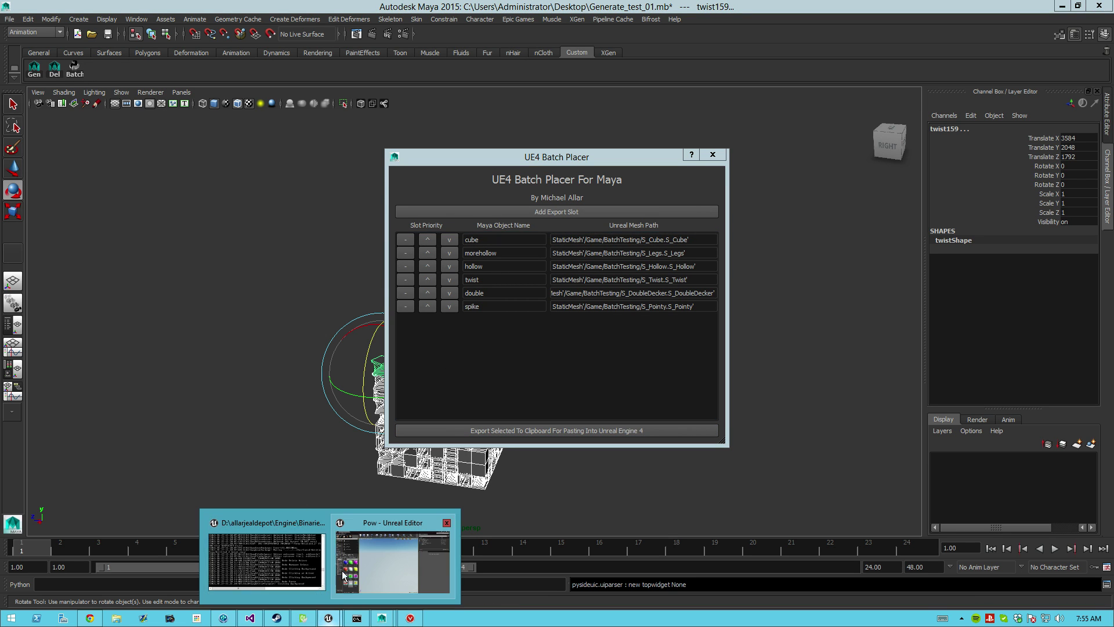
pyautogui.click(379, 544)
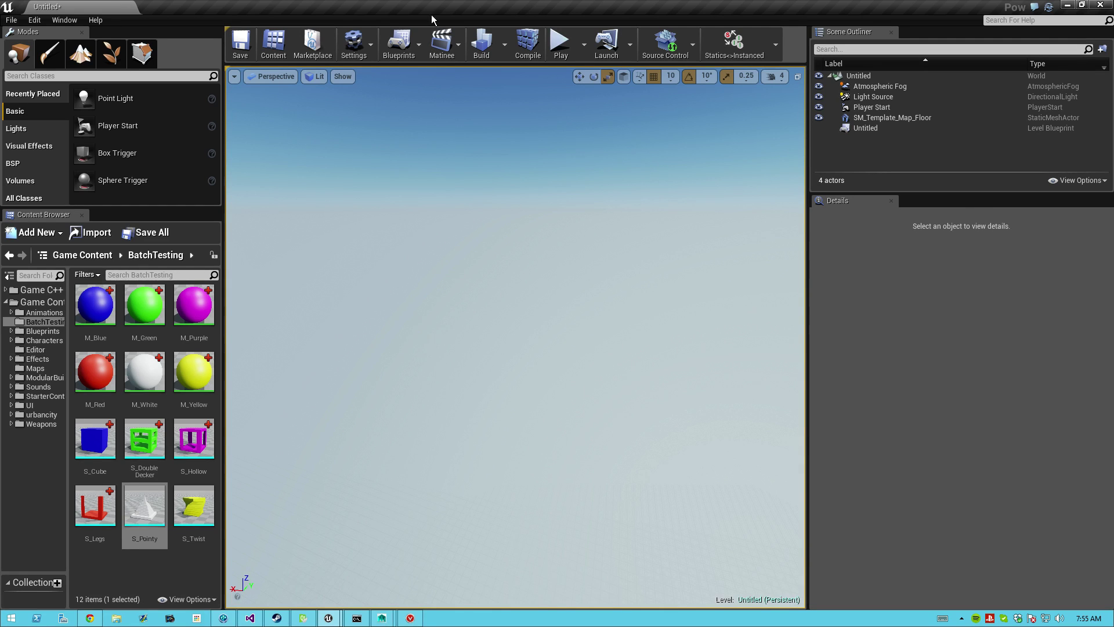
pyautogui.hotkey('ctrl', 'v')
pyautogui.press('Escape')
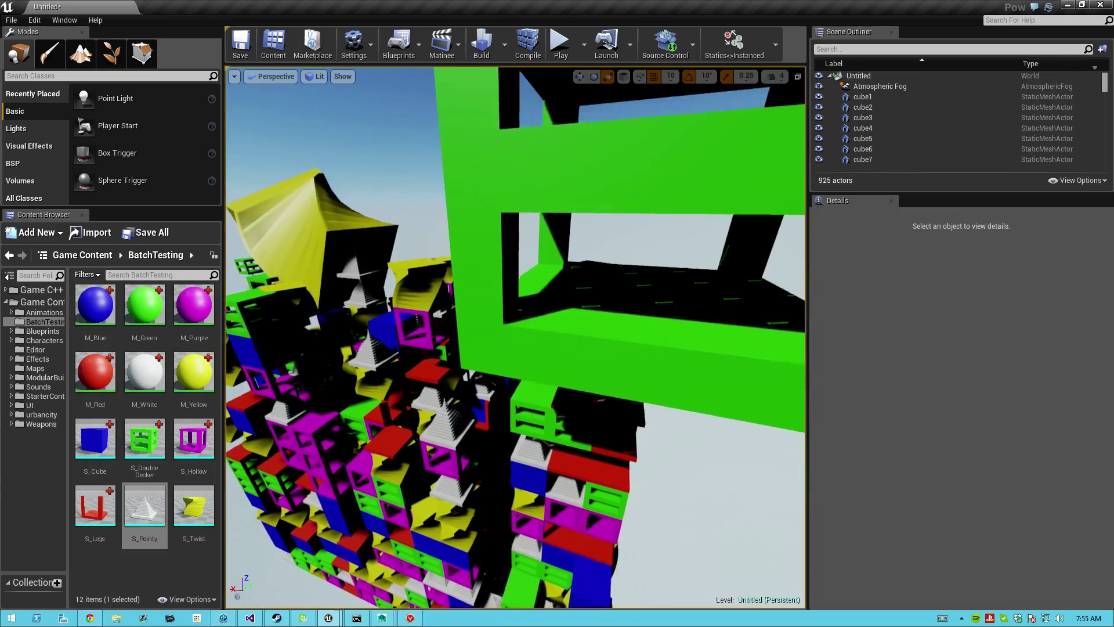
# Switch to Maya, inspect the enlarged and rotated pieces on top of the tower from several angles and clear the selection.
pyautogui.moveTo(515, 337); pyautogui.dragTo(483, 329, button='right')
pyautogui.moveTo(376, 618)
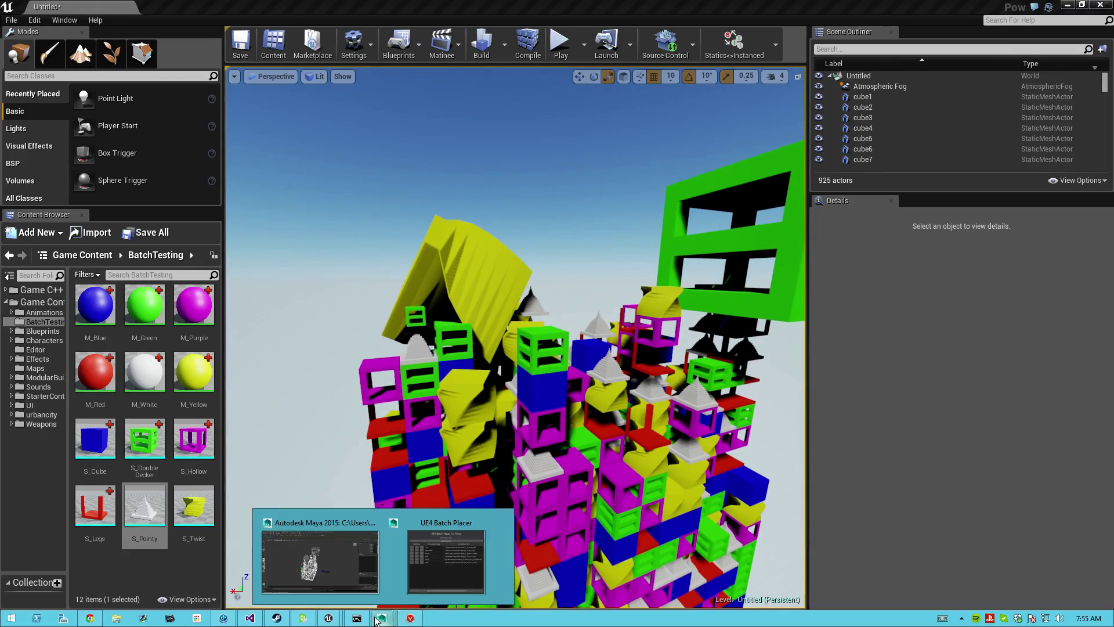
pyautogui.click(338, 561)
pyautogui.moveTo(558, 323)
pyautogui.keyDown('alt'); pyautogui.mouseDown()
pyautogui.moveTo(574, 318)
pyautogui.moveTo(526, 329)
pyautogui.moveTo(561, 331)
pyautogui.mouseUp(); pyautogui.keyUp('alt')
pyautogui.keyDown('alt'); pyautogui.moveTo(562, 332); pyautogui.dragTo(690, 348, button='right'); pyautogui.keyUp('alt')
pyautogui.keyDown('alt'); pyautogui.moveTo(690, 348); pyautogui.dragTo(551, 340, button='middle'); pyautogui.keyUp('alt')
pyautogui.keyDown('alt'); pyautogui.moveTo(551, 340); pyautogui.dragTo(650, 361); pyautogui.keyUp('alt')
pyautogui.keyDown('alt'); pyautogui.moveTo(650, 361); pyautogui.dragTo(649, 232, button='middle'); pyautogui.keyUp('alt')
pyautogui.keyDown('alt'); pyautogui.moveTo(649, 232); pyautogui.dragTo(654, 208); pyautogui.keyUp('alt')
pyautogui.keyDown('alt'); pyautogui.moveTo(654, 209); pyautogui.dragTo(660, 348, button='middle'); pyautogui.keyUp('alt')
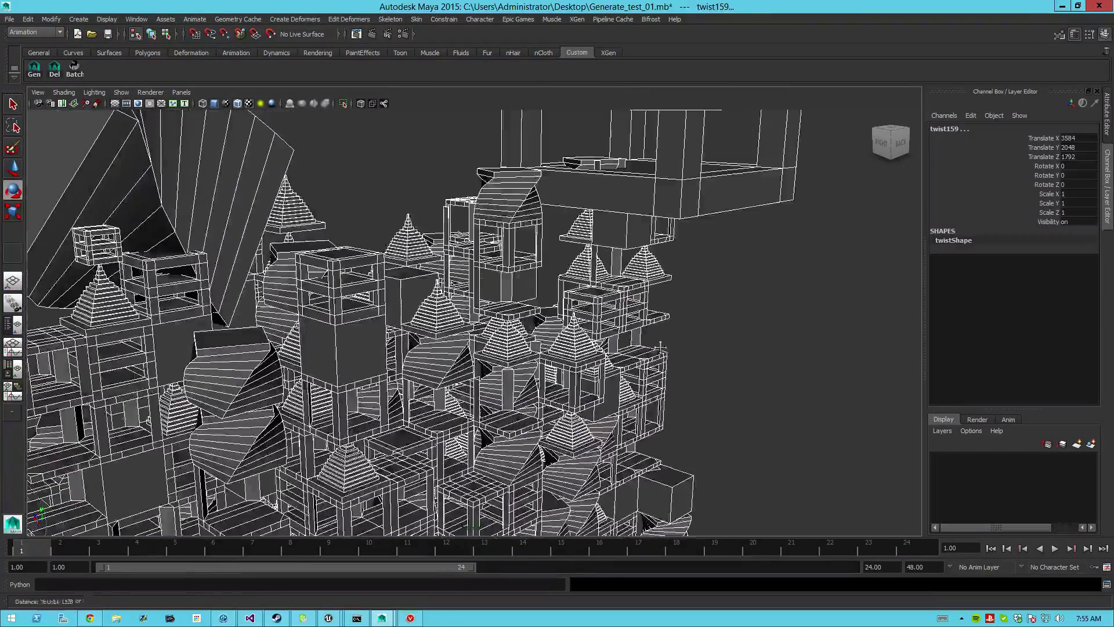
pyautogui.click(660, 346)
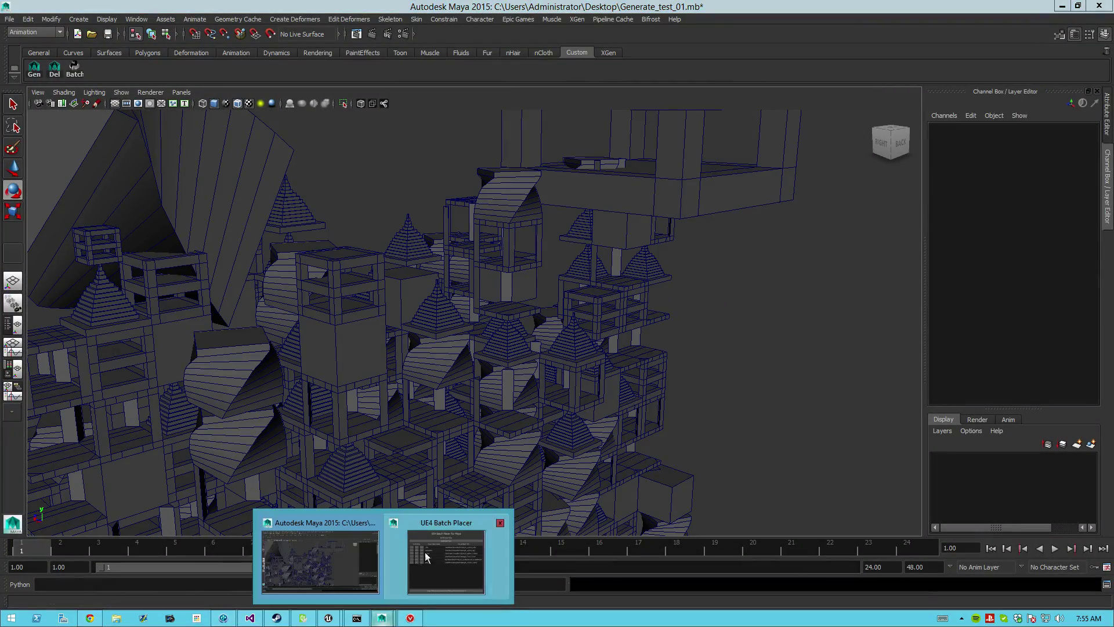
# Switch back to Unreal Engine and examine the whole pasted tower from several distances and angles for comparison with Maya.
pyautogui.moveTo(329, 619)
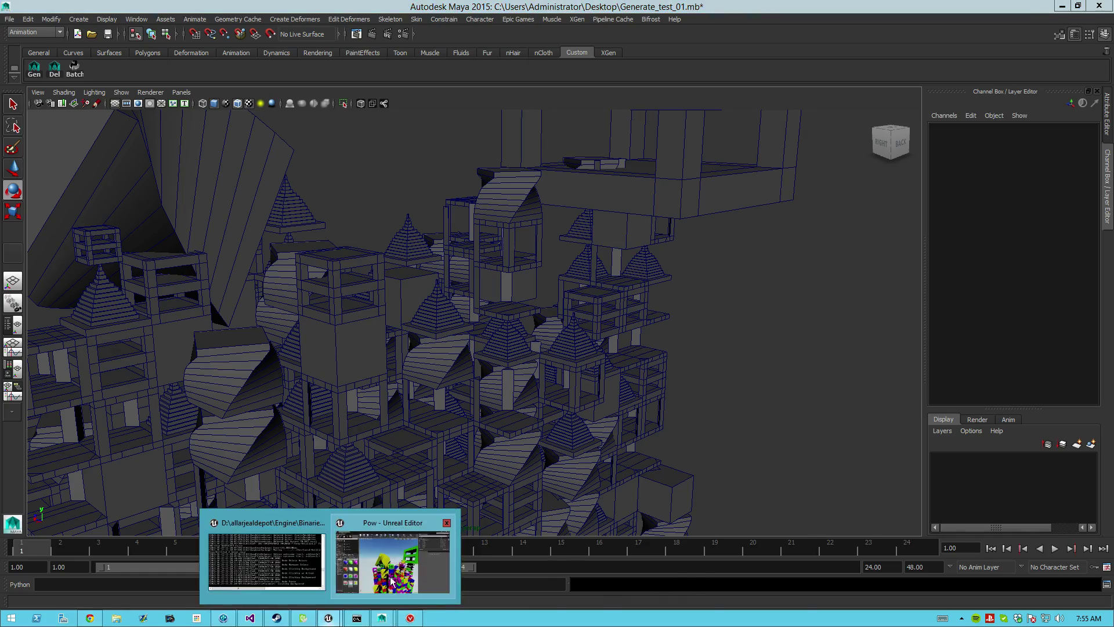
pyautogui.click(386, 566)
pyautogui.press('s')
pyautogui.moveTo(665, 444)
pyautogui.mouseDown(button='right')
pyautogui.moveTo(697, 467)
pyautogui.moveTo(666, 444)
pyautogui.mouseUp(button='right')
pyautogui.press('w')
pyautogui.moveTo(656, 210); pyautogui.dragTo(656, 210, button='right')
pyautogui.moveTo(540, 311); pyautogui.dragTo(540, 311, button='right')
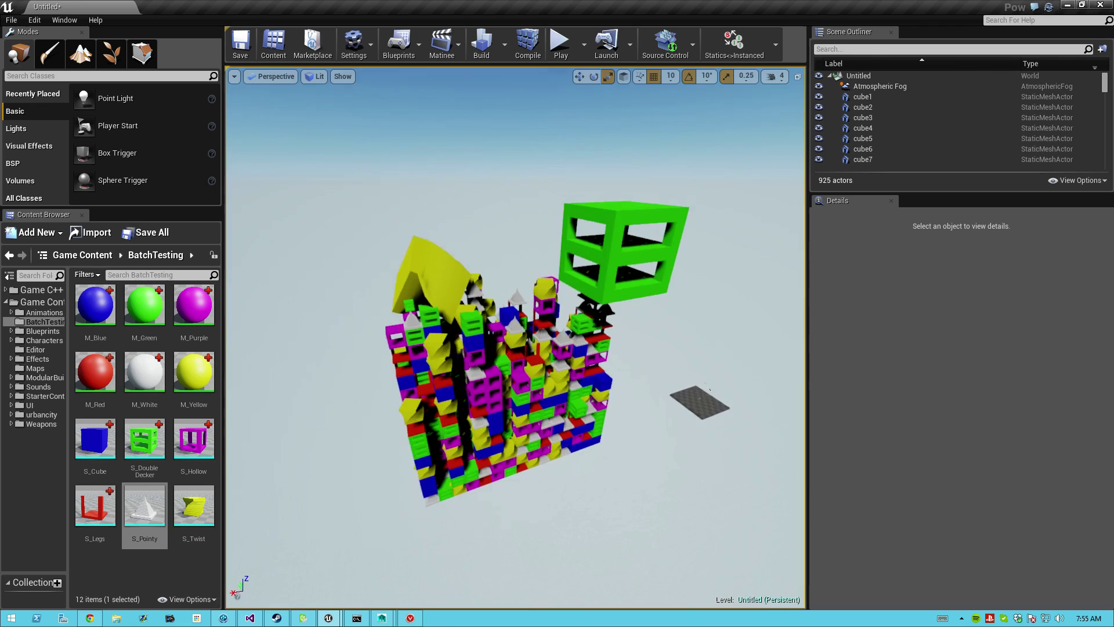
pyautogui.press('a')
pyautogui.moveTo(515, 337)
pyautogui.mouseDown(button='right')
pyautogui.moveTo(545, 348)
pyautogui.moveTo(534, 338)
pyautogui.mouseUp(button='right')
pyautogui.press('d')
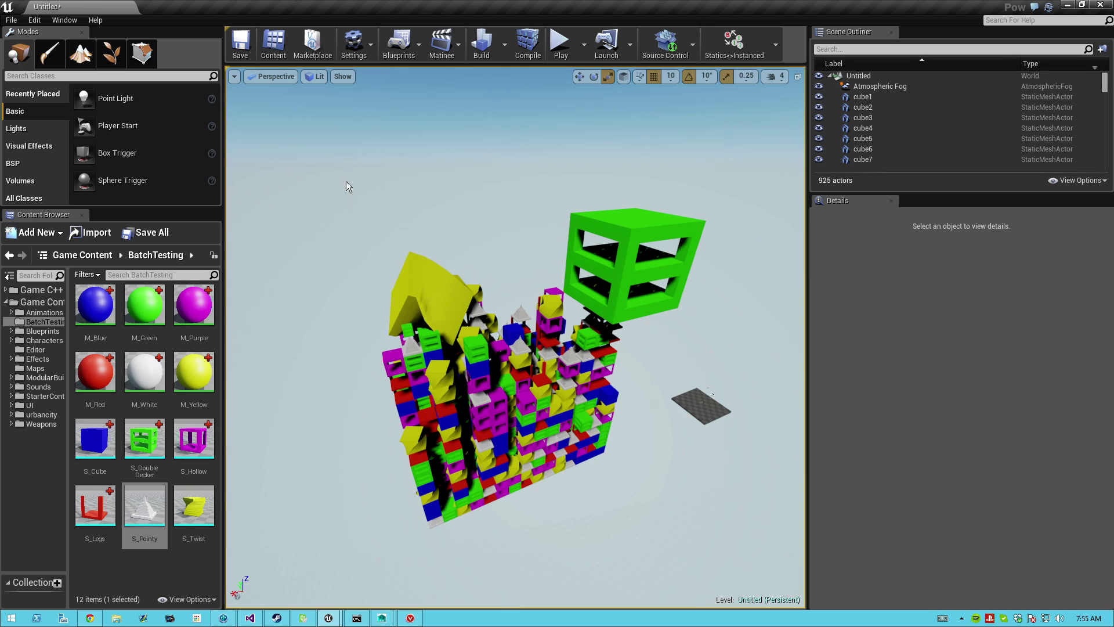
# Select all the tower's static meshes with a box selection, convert them to instanced meshes and clear the selection.
pyautogui.keyDown('ctrl'); pyautogui.keyDown('alt'); pyautogui.moveTo(595, 481); pyautogui.dragTo(656, 575); pyautogui.keyUp('alt'); pyautogui.keyUp('ctrl')
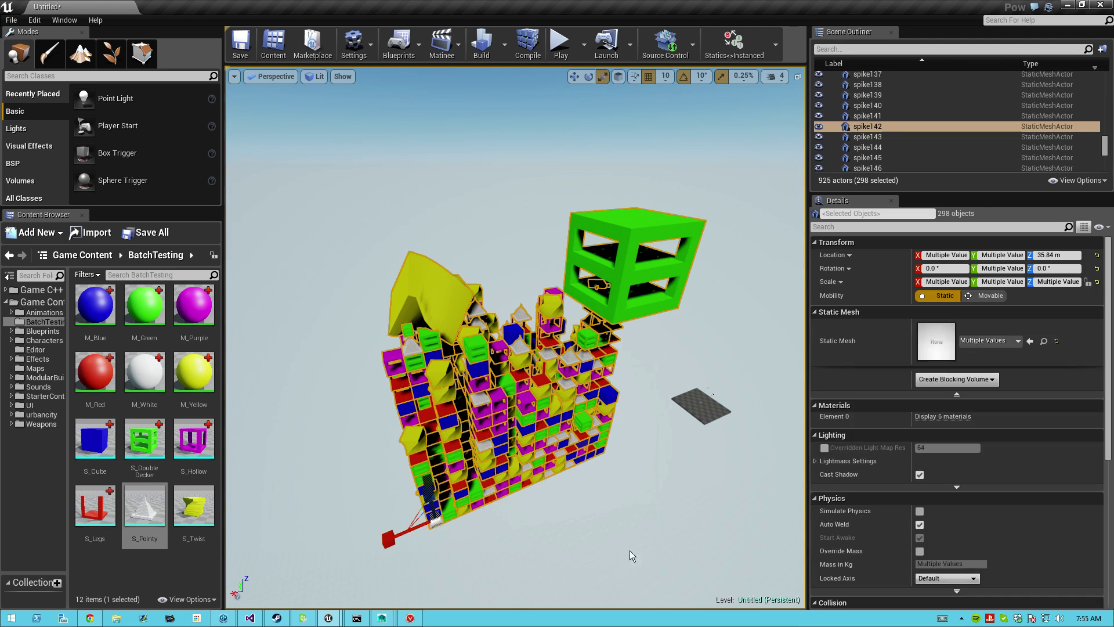
pyautogui.moveTo(718, 158)
pyautogui.mouseDown(button='right')
pyautogui.moveTo(699, 224)
pyautogui.moveTo(718, 159)
pyautogui.mouseUp(button='right')
pyautogui.press('w')
pyautogui.press('a')
pyautogui.moveTo(467, 240)
pyautogui.mouseDown(button='right')
pyautogui.moveTo(542, 272)
pyautogui.moveTo(470, 222)
pyautogui.mouseUp(button='right')
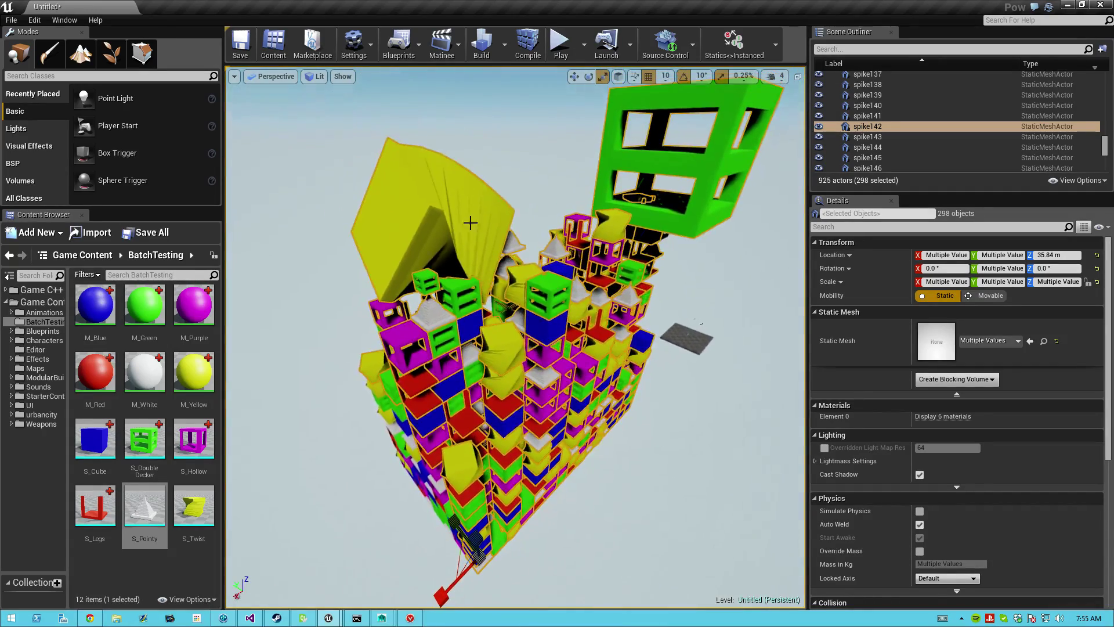
pyautogui.moveTo(554, 204)
pyautogui.mouseDown(button='right')
pyautogui.moveTo(548, 237)
pyautogui.moveTo(559, 191)
pyautogui.moveTo(554, 205)
pyautogui.mouseUp(button='right')
pyautogui.click(734, 55)
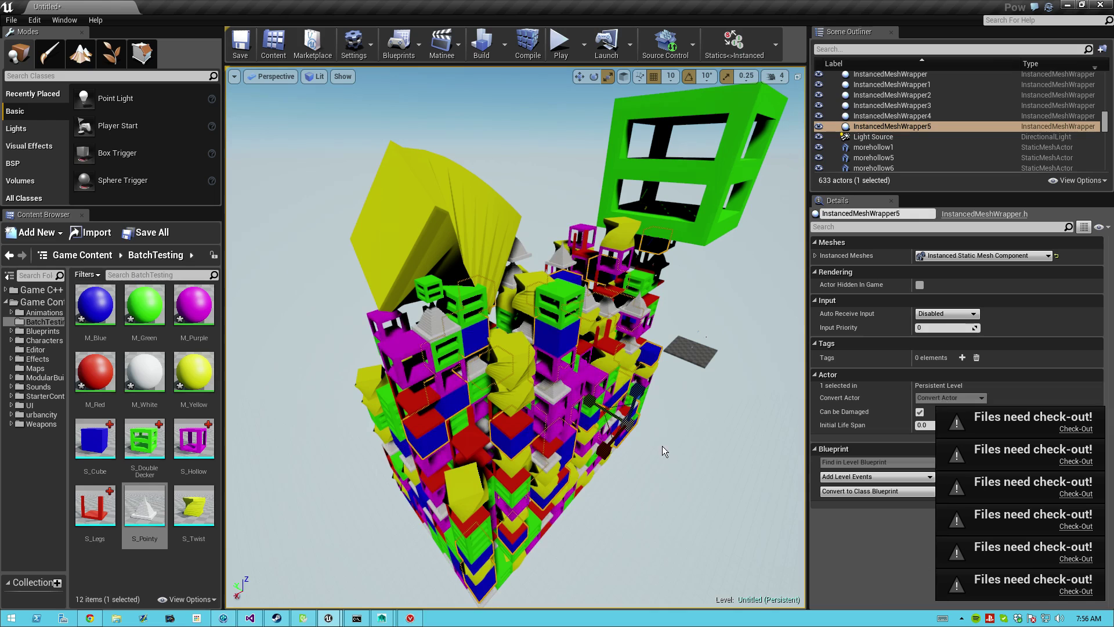
pyautogui.click(662, 446)
pyautogui.moveTo(662, 446); pyautogui.dragTo(668, 445, button='right')
pyautogui.moveTo(500, 261); pyautogui.dragTo(502, 260, button='right')
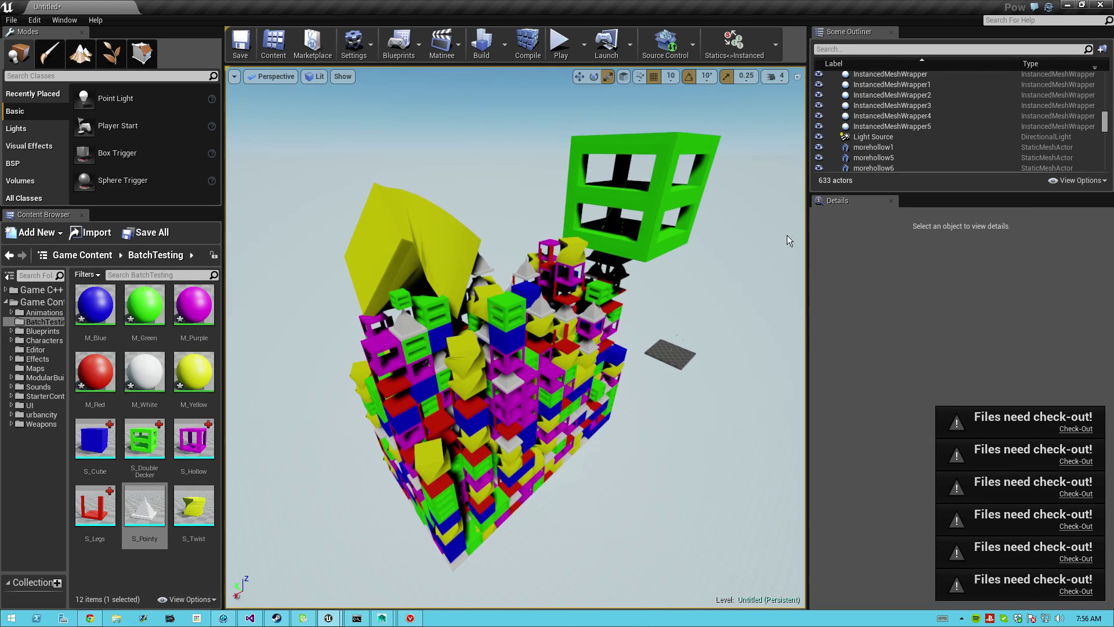
# Select all the InstancedMeshWrapper actors together to see which tower pieces they cover, and clear the selection.
pyautogui.scroll(1, 906, 134)
pyautogui.click(913, 103)
pyautogui.keyDown('shift'); pyautogui.click(912, 156); pyautogui.keyUp('shift')
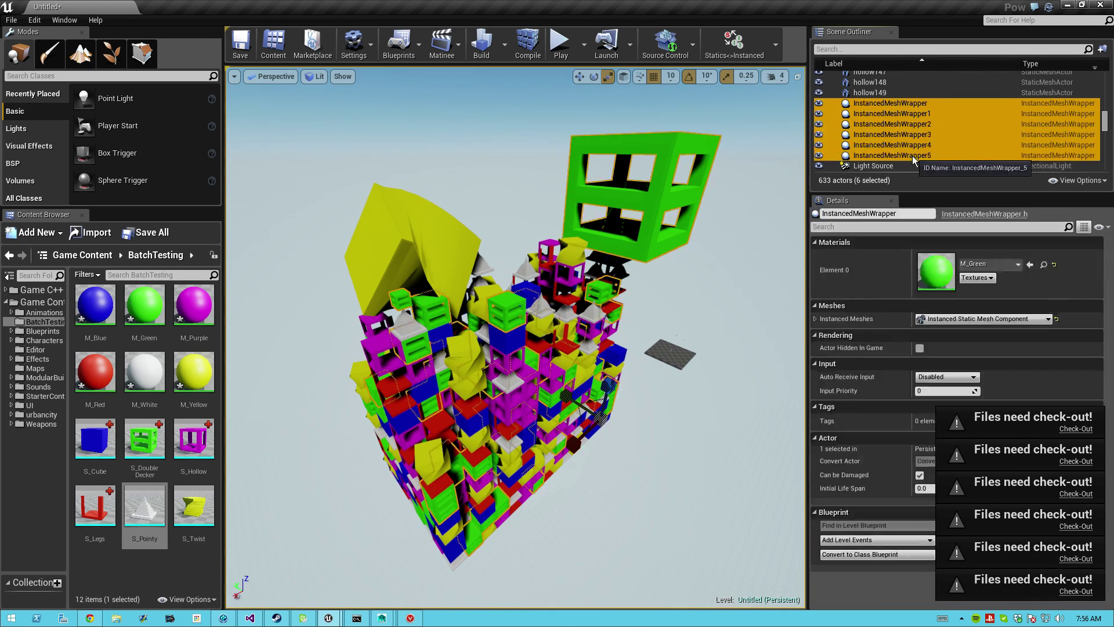
pyautogui.moveTo(667, 261); pyautogui.dragTo(658, 266, button='right')
pyautogui.click(646, 504)
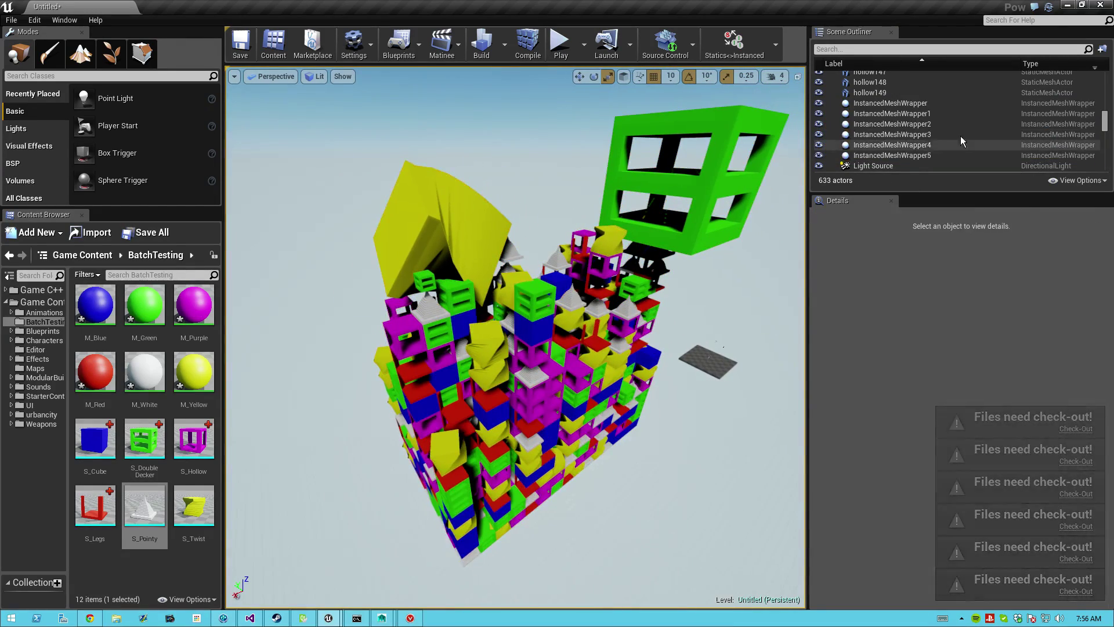
pyautogui.scroll(-1, 928, 137)
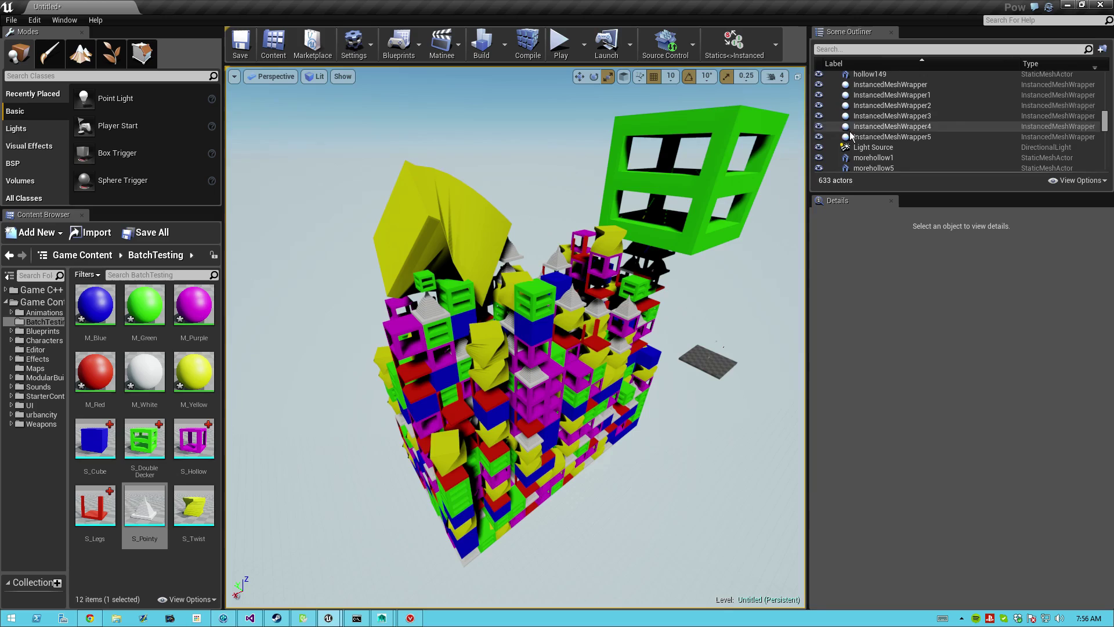
# Inspect the tower from its opposite side, select the twist96 piece there to check its type and deselect it.
pyautogui.moveTo(719, 232); pyautogui.dragTo(777, 232, button='right')
pyautogui.moveTo(754, 151); pyautogui.dragTo(737, 156, button='right')
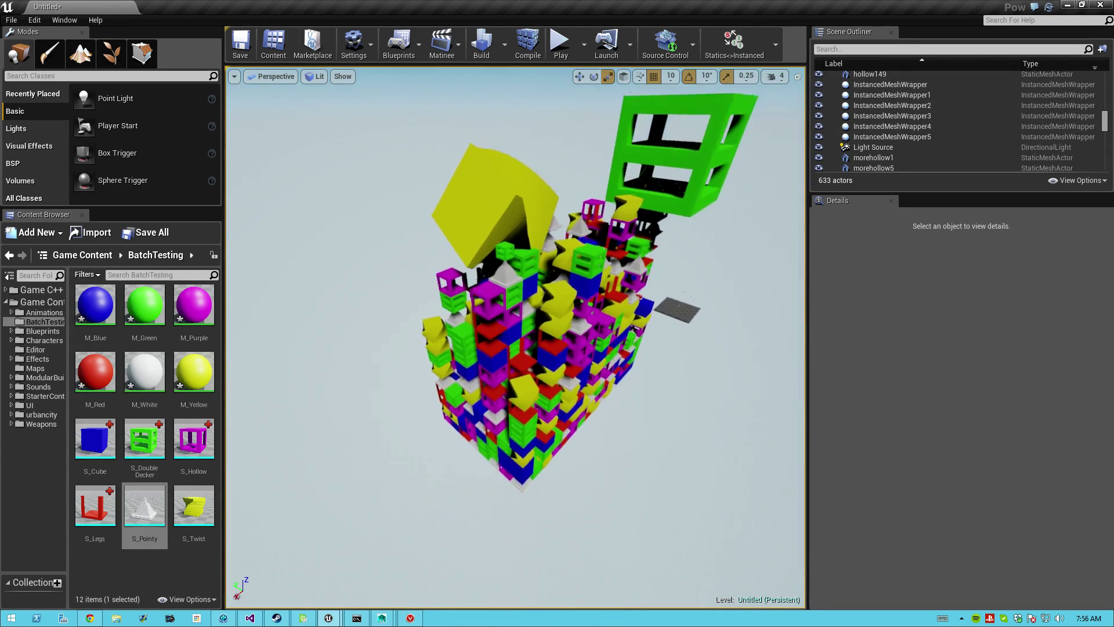
pyautogui.moveTo(371, 136); pyautogui.dragTo(383, 136, button='right')
pyautogui.keyDown('ctrl'); pyautogui.keyDown('alt'); pyautogui.moveTo(591, 477); pyautogui.dragTo(590, 485); pyautogui.keyUp('alt'); pyautogui.keyUp('ctrl')
pyautogui.moveTo(591, 485); pyautogui.dragTo(819, 365, button='right')
pyautogui.click(462, 459)
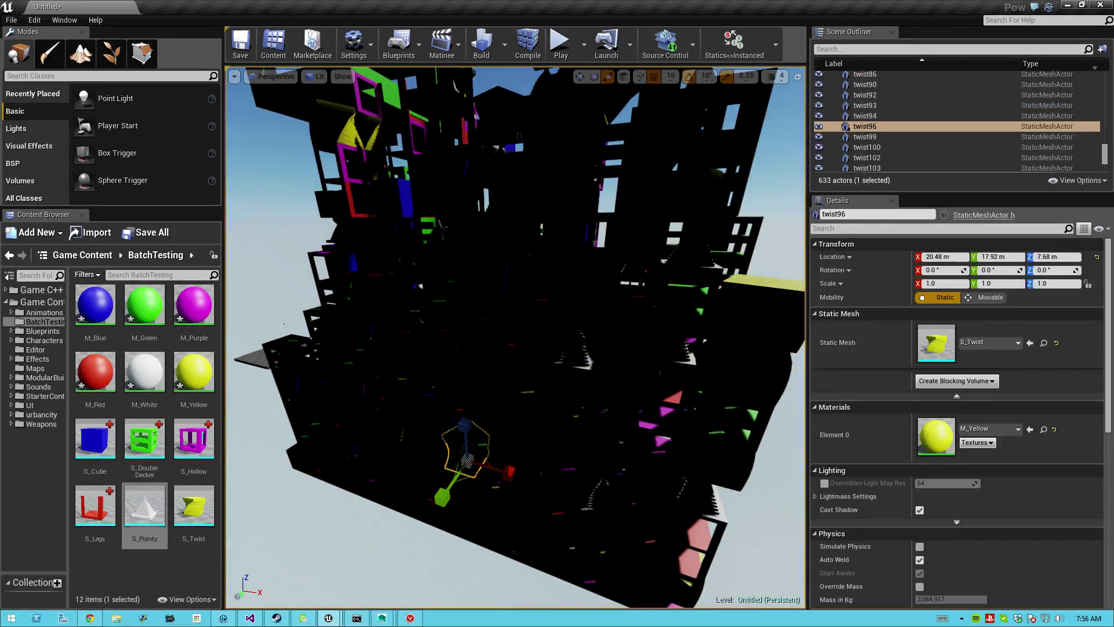
pyautogui.click(236, 96)
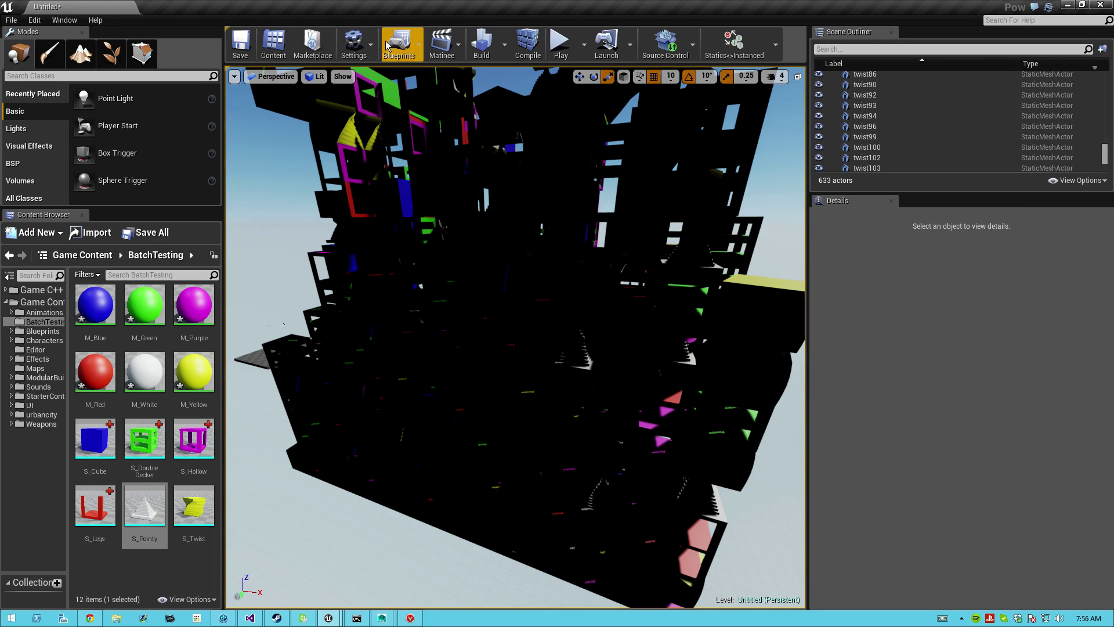
pyautogui.click(354, 43)
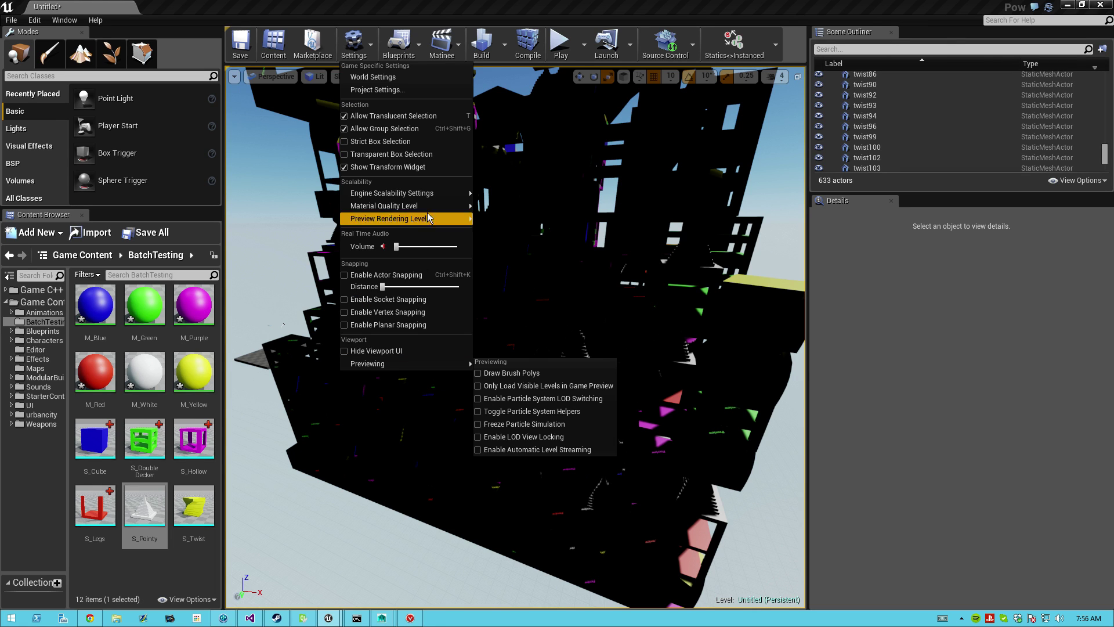
pyautogui.click(367, 90)
pyautogui.moveTo(524, 376); pyautogui.dragTo(391, 388, button='right')
# Select the giant green double-decker piece and examine which instances across the tower belong to the same actor.
pyautogui.click(527, 233)
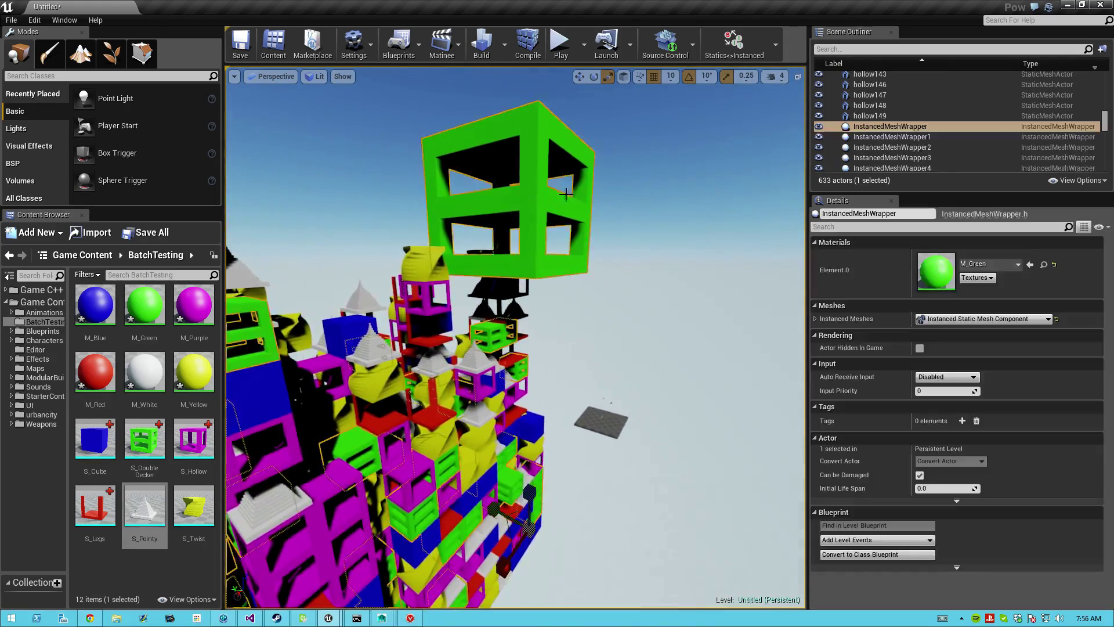
pyautogui.moveTo(527, 234); pyautogui.dragTo(378, 256, button='right')
pyautogui.press('w')
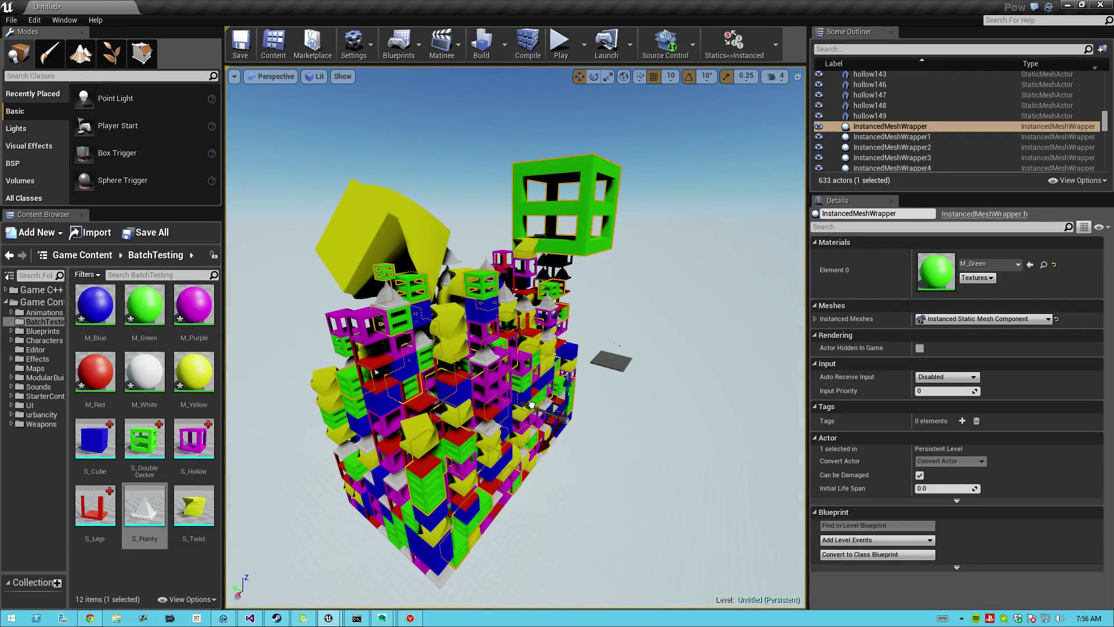
pyautogui.moveTo(665, 436); pyautogui.dragTo(665, 434)
pyautogui.moveTo(624, 235); pyautogui.dragTo(635, 237, button='right')
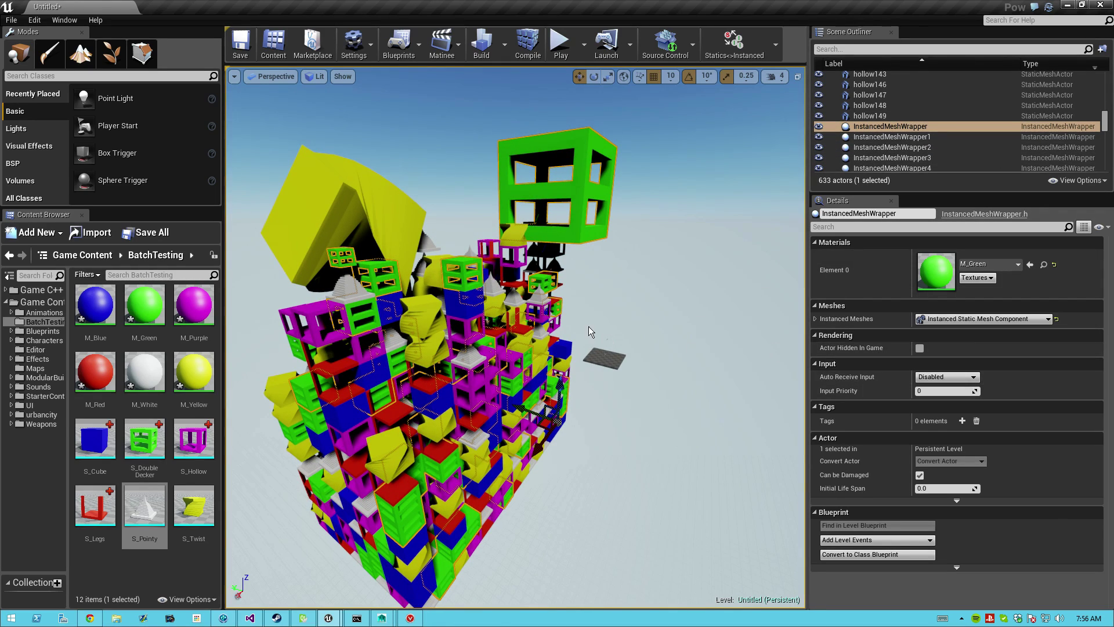
pyautogui.moveTo(588, 326); pyautogui.dragTo(624, 280, button='right')
# Toggle the visibility of the green InstancedMeshWrapper off to view the tower without its double-decker pieces, and show it again.
pyautogui.click(818, 126)
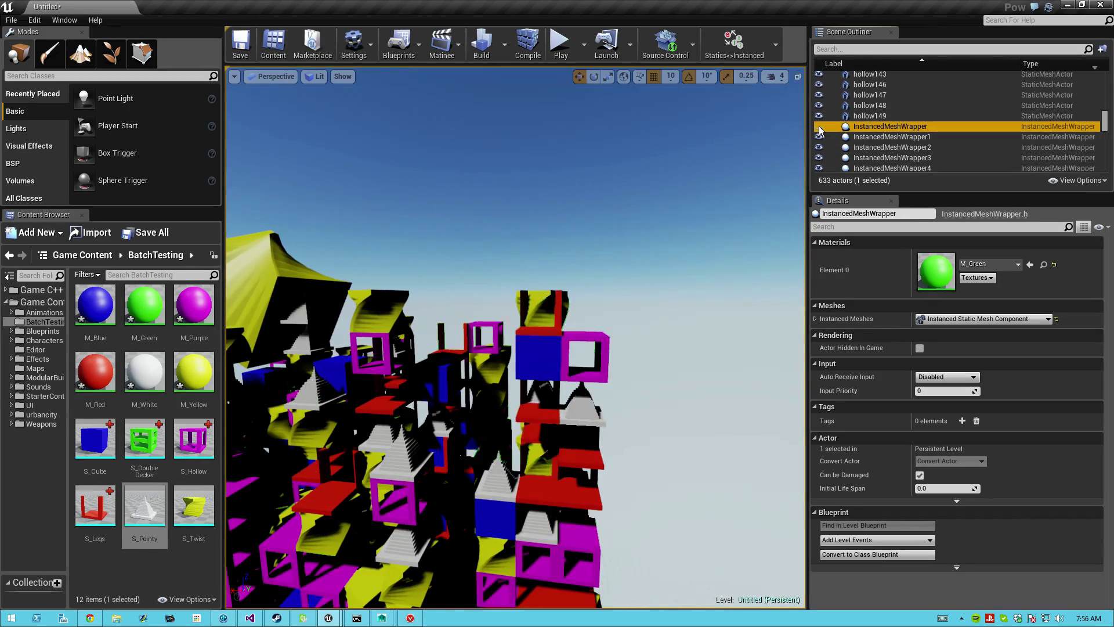
pyautogui.click(819, 127)
pyautogui.click(818, 127)
pyautogui.click(552, 262)
pyautogui.moveTo(552, 262); pyautogui.dragTo(554, 295, button='right')
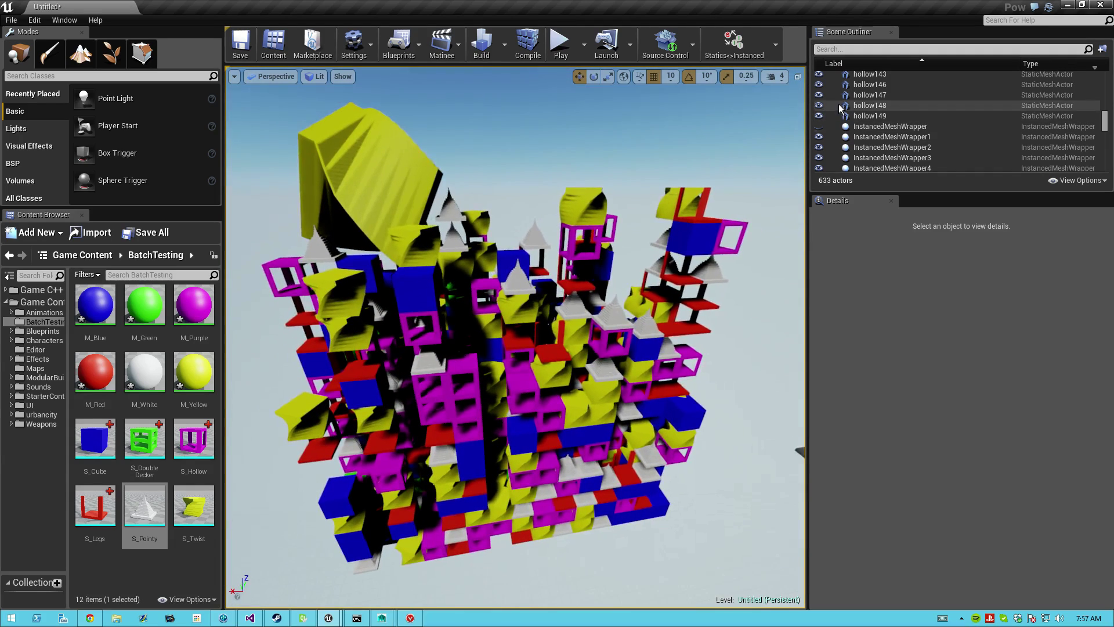
pyautogui.click(818, 127)
# Delete the tower through repeated box selections, leaving only cube126, double108 and the default level actors.
pyautogui.moveTo(724, 180); pyautogui.dragTo(725, 199, button='right')
pyautogui.press('s')
pyautogui.keyDown('ctrl'); pyautogui.keyDown('alt'); pyautogui.moveTo(631, 462); pyautogui.dragTo(619, 500); pyautogui.keyUp('alt'); pyautogui.keyUp('ctrl')
pyautogui.press('Delete')
pyautogui.press('Delete')
pyautogui.press('Delete')
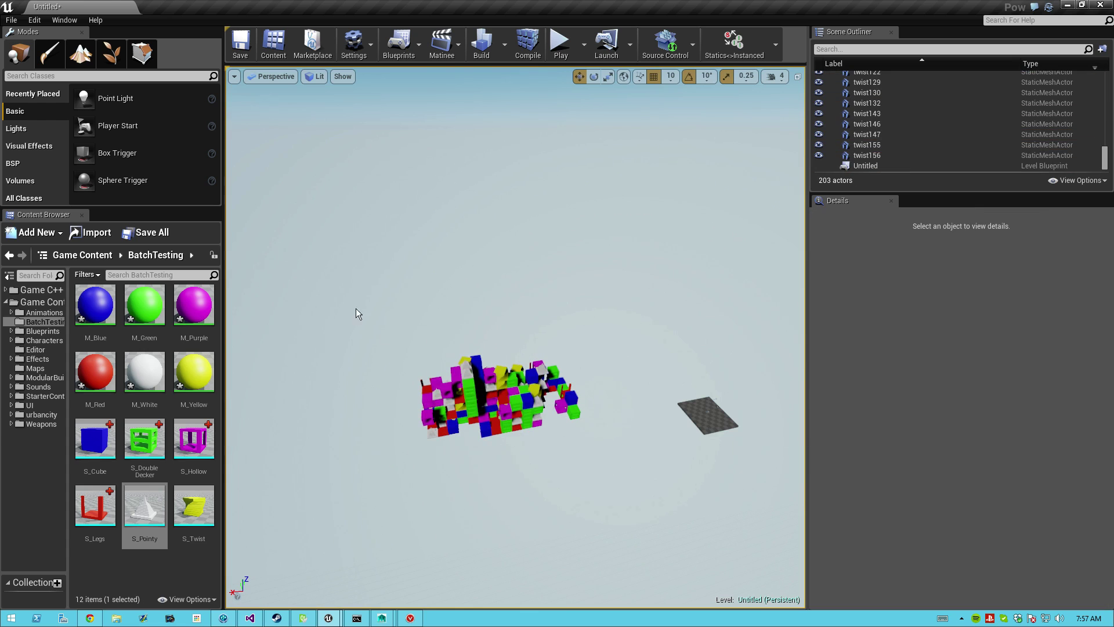
pyautogui.keyDown('ctrl'); pyautogui.keyDown('alt'); pyautogui.moveTo(319, 270); pyautogui.dragTo(625, 517); pyautogui.keyUp('alt'); pyautogui.keyUp('ctrl')
pyautogui.press('Delete')
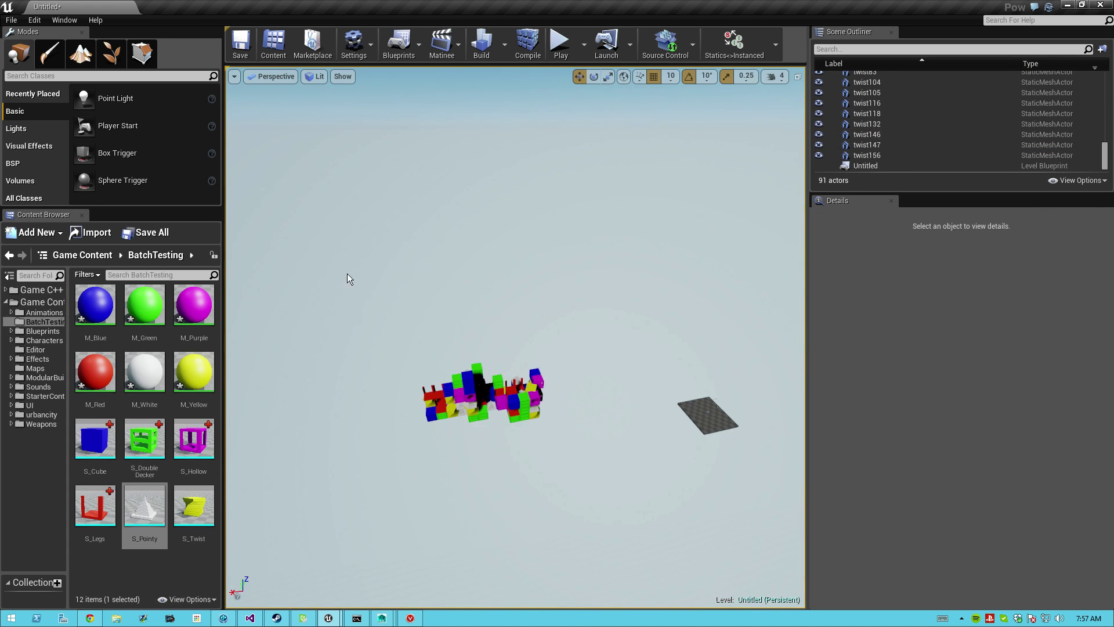
pyautogui.keyDown('ctrl'); pyautogui.keyDown('alt'); pyautogui.moveTo(348, 273); pyautogui.dragTo(591, 478); pyautogui.keyUp('alt'); pyautogui.keyUp('ctrl')
pyautogui.press('Delete')
pyautogui.keyDown('ctrl'); pyautogui.keyDown('alt'); pyautogui.moveTo(379, 303); pyautogui.dragTo(601, 482); pyautogui.keyUp('alt'); pyautogui.keyUp('ctrl')
pyautogui.press('Delete')
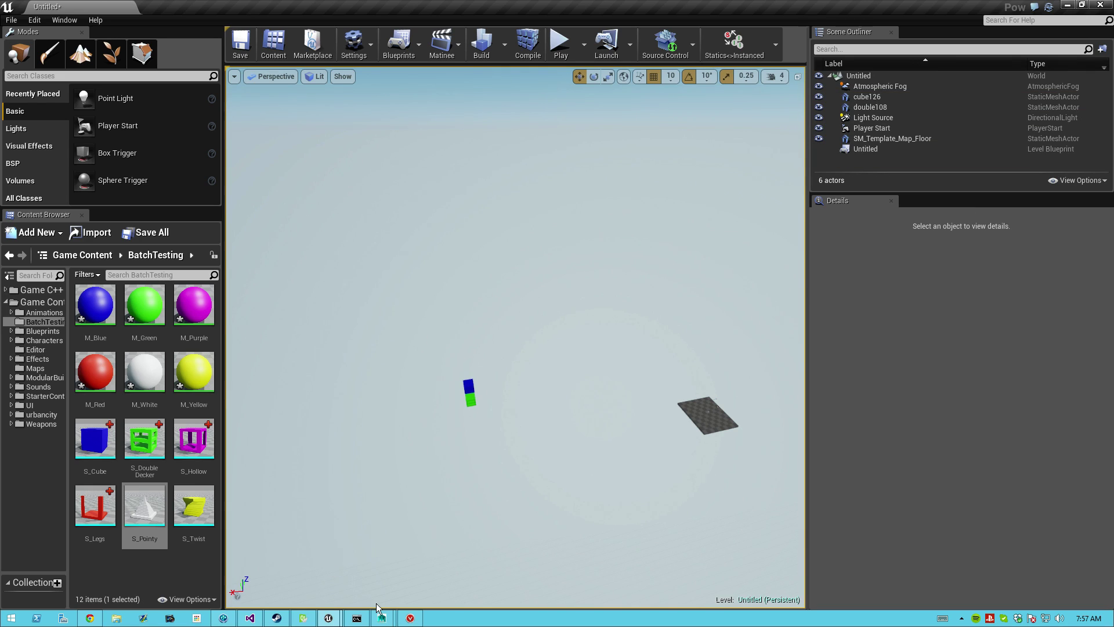
# Close the UE4 Batch Placer and reopen it from Maya to check its stored export slots, and close it again.
pyautogui.moveTo(383, 618)
pyautogui.click(421, 533)
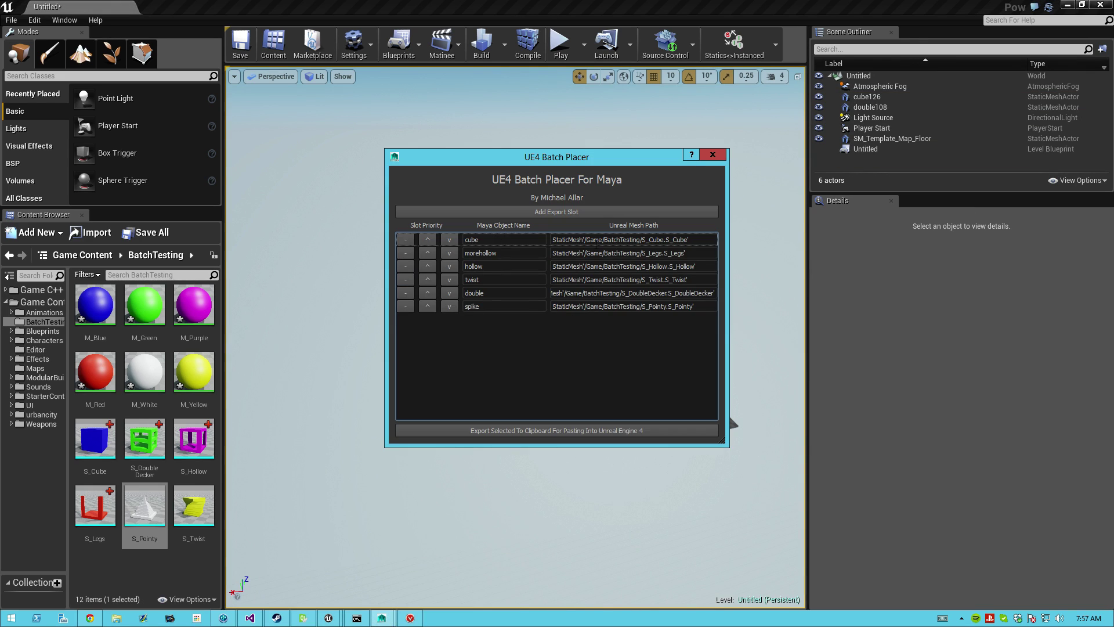
pyautogui.click(712, 155)
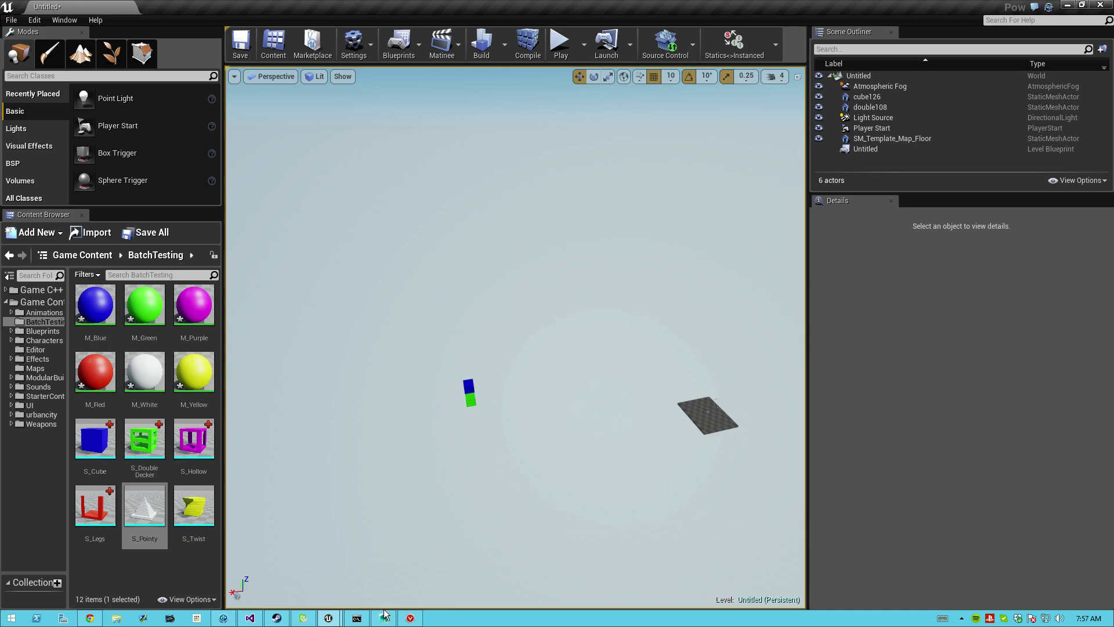
pyautogui.hotkey('alt', 'Tab')
pyautogui.click(70, 77)
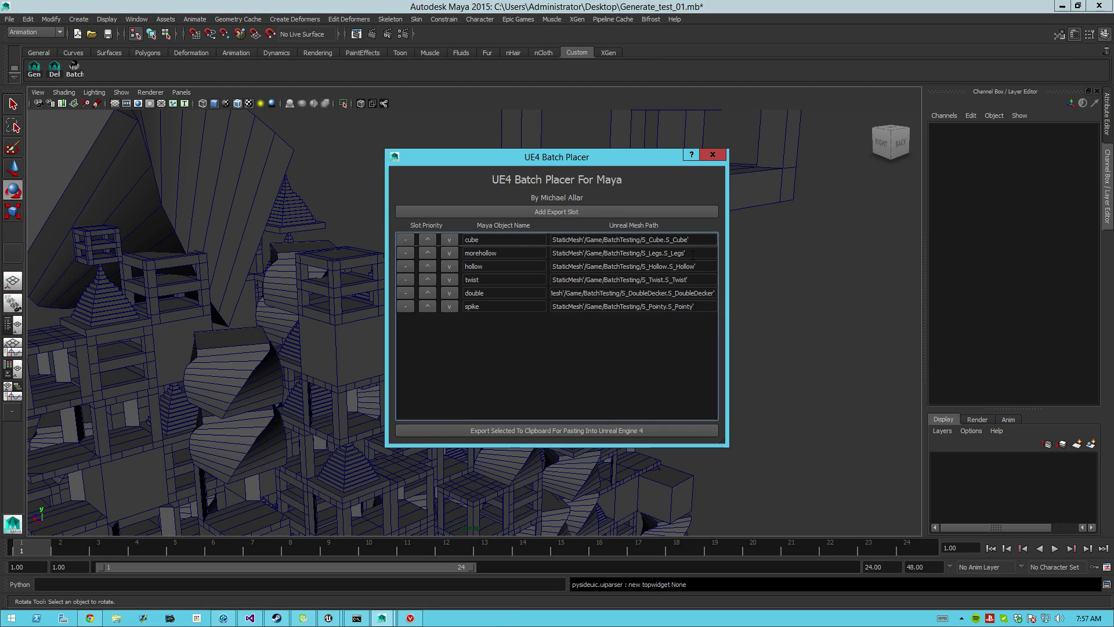
pyautogui.click(713, 153)
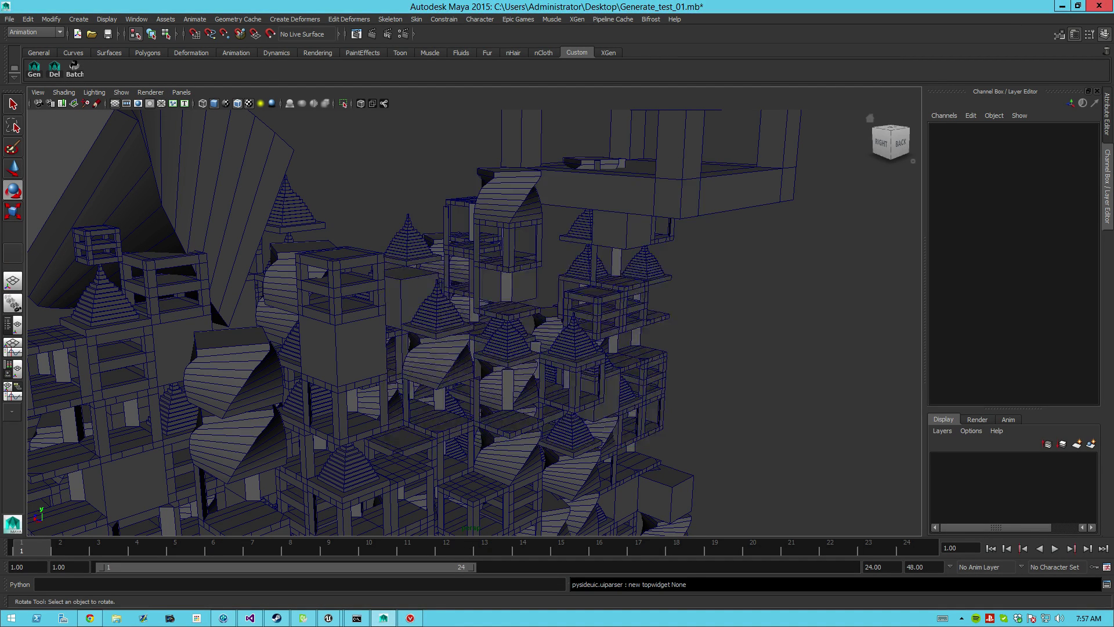
# Restart Maya 2015 and reopen the UE4 Batch Placer in the new empty scene.
pyautogui.click(1104, 4)
pyautogui.click(556, 314)
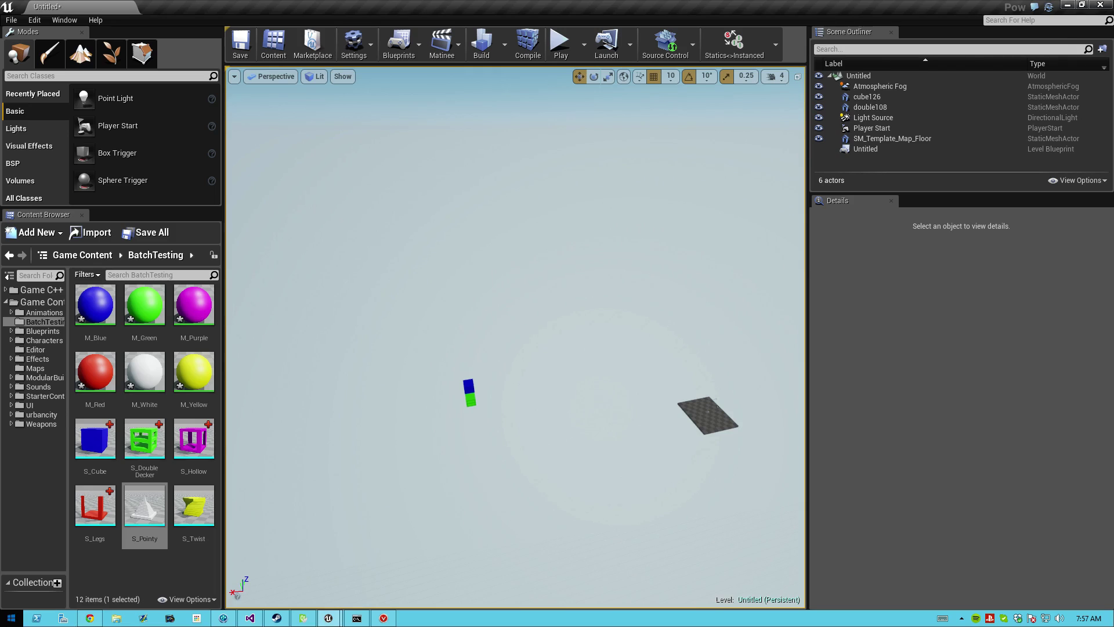
pyautogui.click(11, 617)
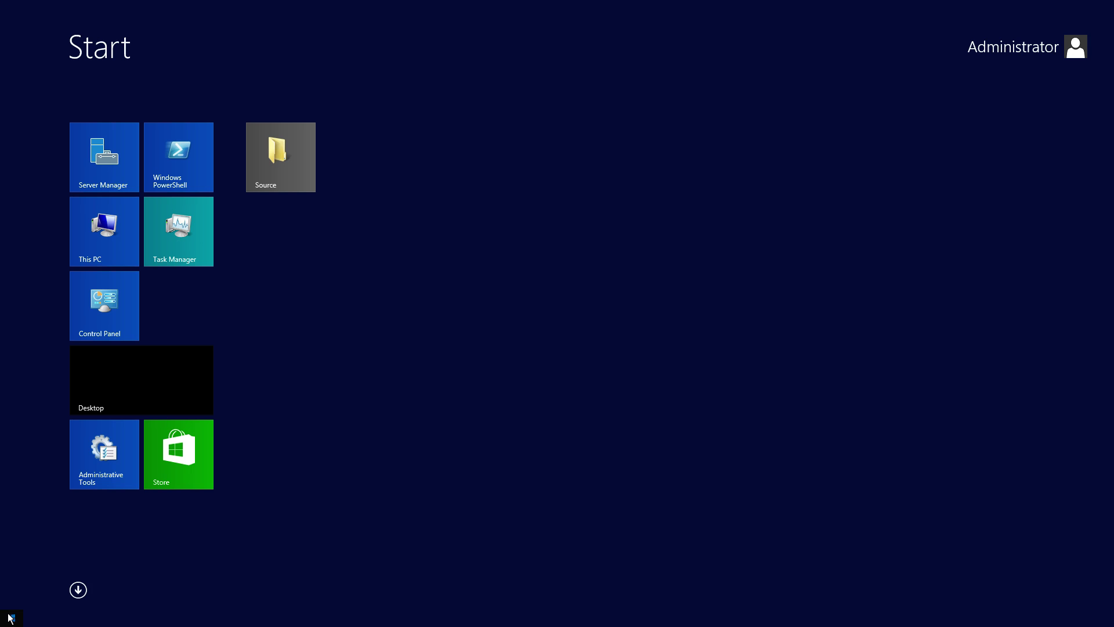
pyautogui.write('maya 2015')
pyautogui.click(1026, 123)
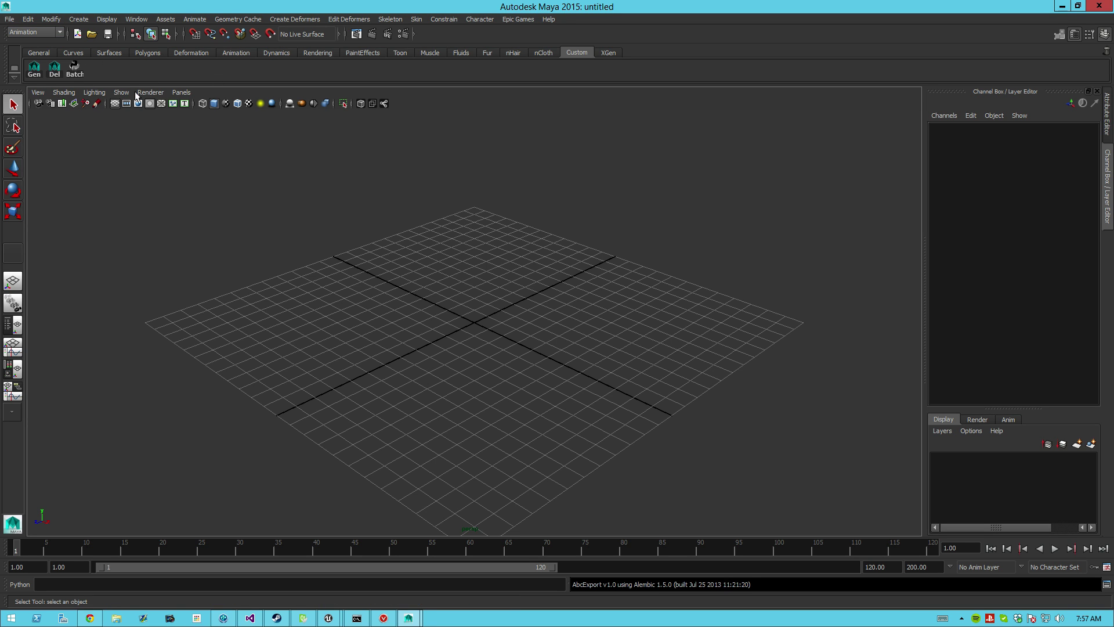
pyautogui.click(75, 68)
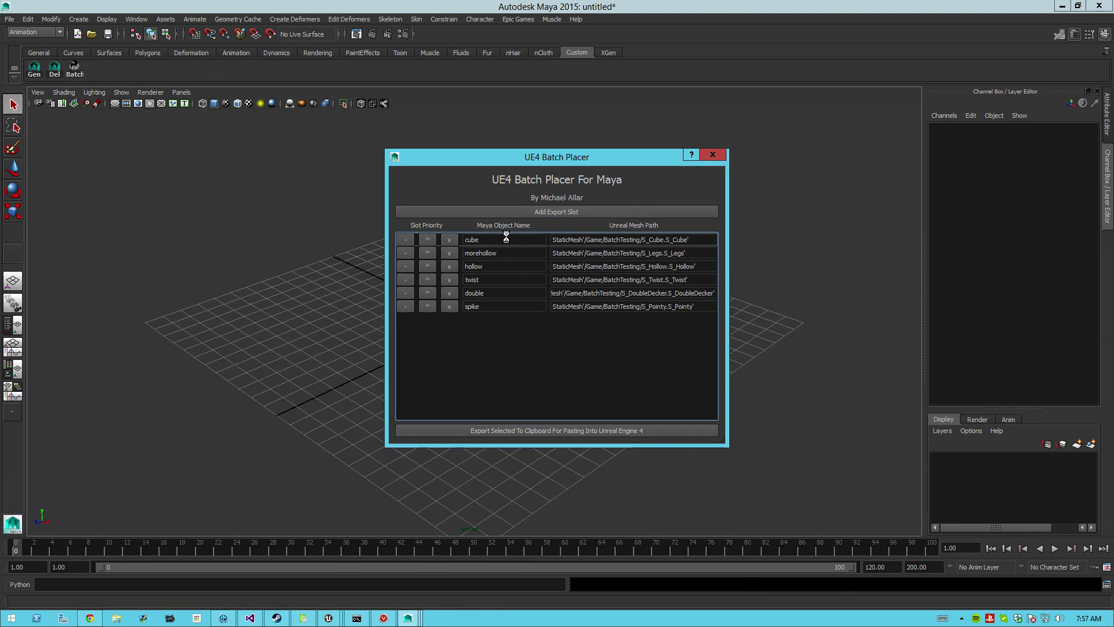